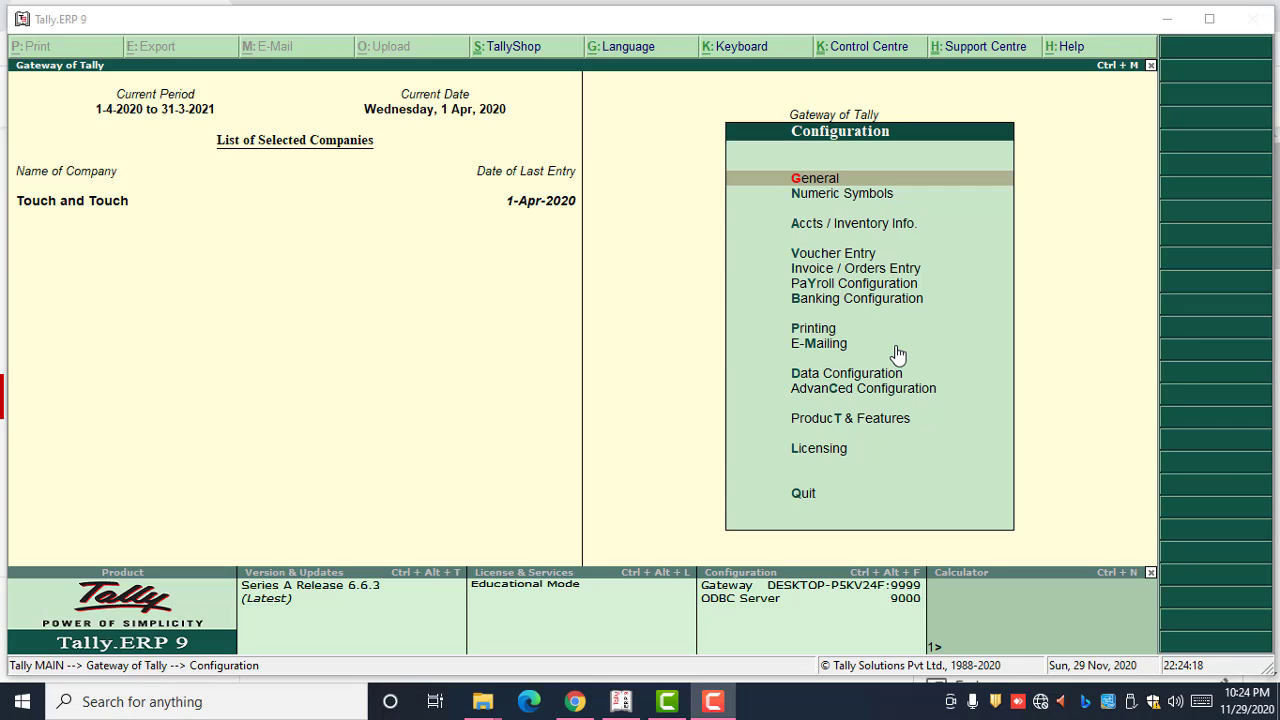
- Examine the numeric symbols configuration for positive, negative, debit and credit amounts, and return to the Gateway of Tally
{"action": "key", "text": "Escape"}
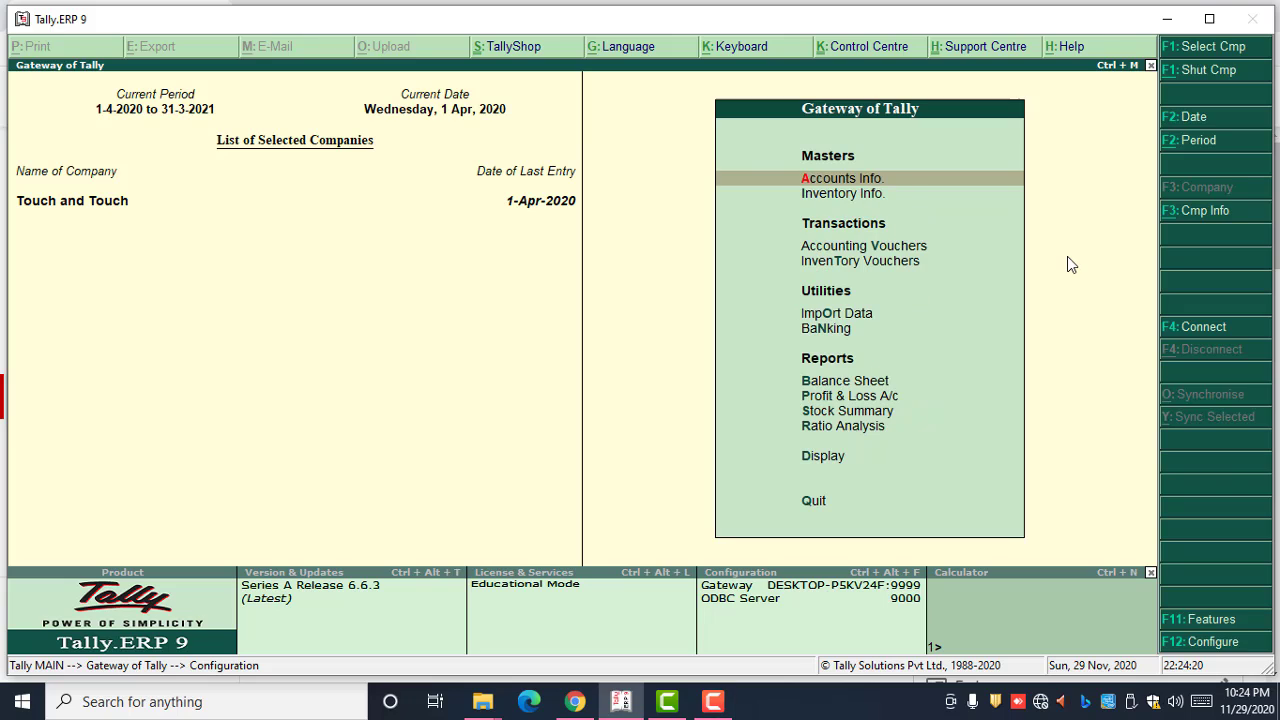
{"action": "left_click", "coordinate": [1215, 641]}
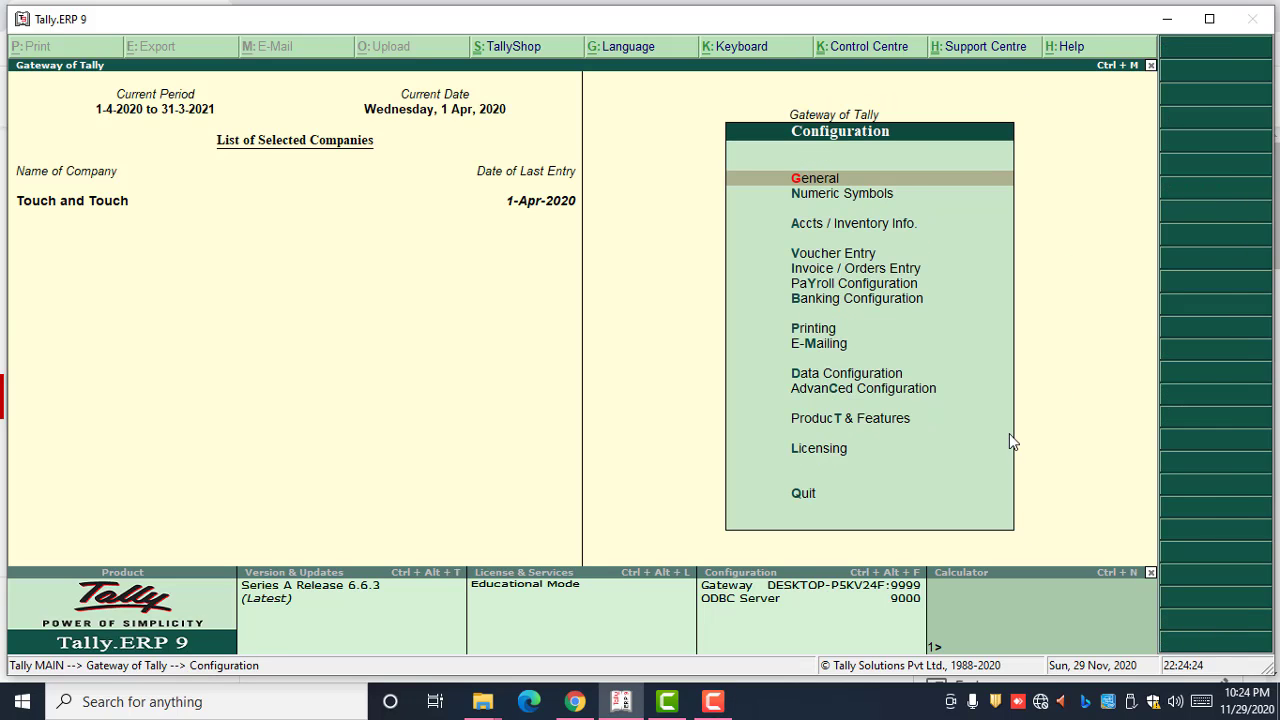
{"action": "key", "text": "Down"}
{"action": "key", "text": "Return"}
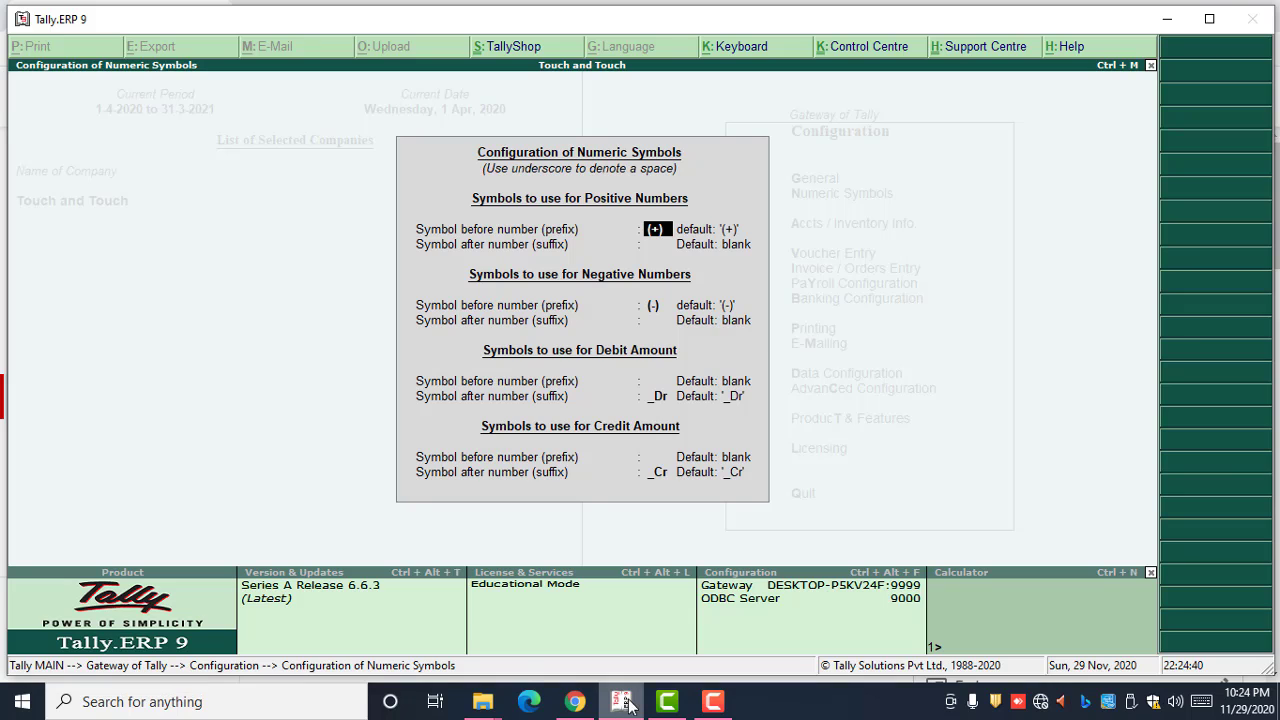
{"action": "key", "text": "BackSpace"}
{"action": "key", "text": "ctrl+a"}
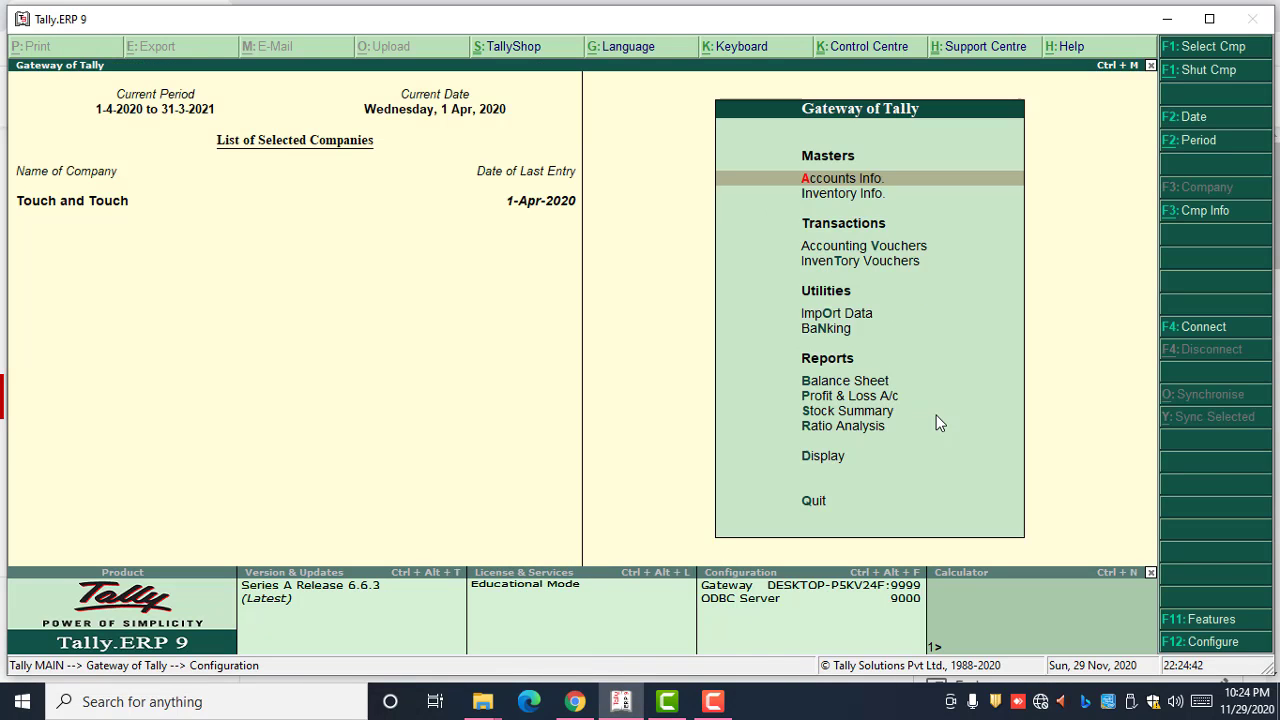
- Start a sales voucher with Cash as the party account and Sales as the sales ledger, keeping the default party details
{"action": "key", "text": "v"}
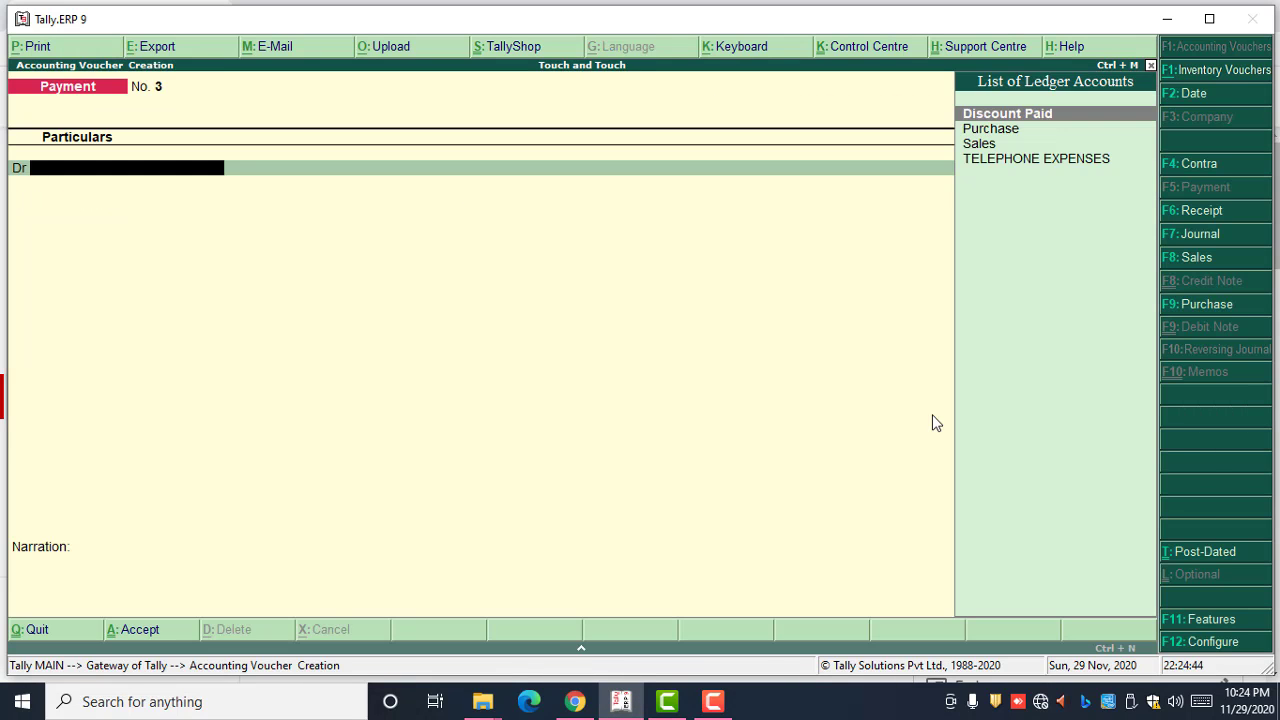
{"action": "key", "text": "F8"}
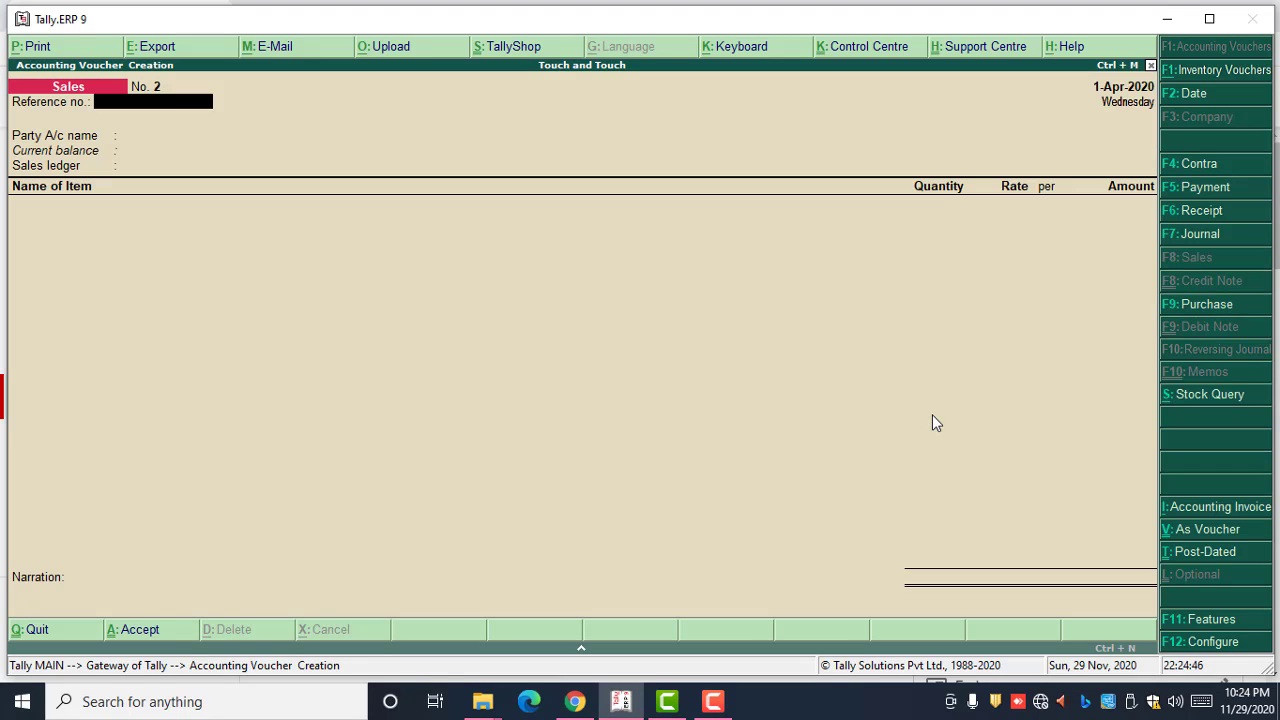
{"action": "key", "text": "Return"}
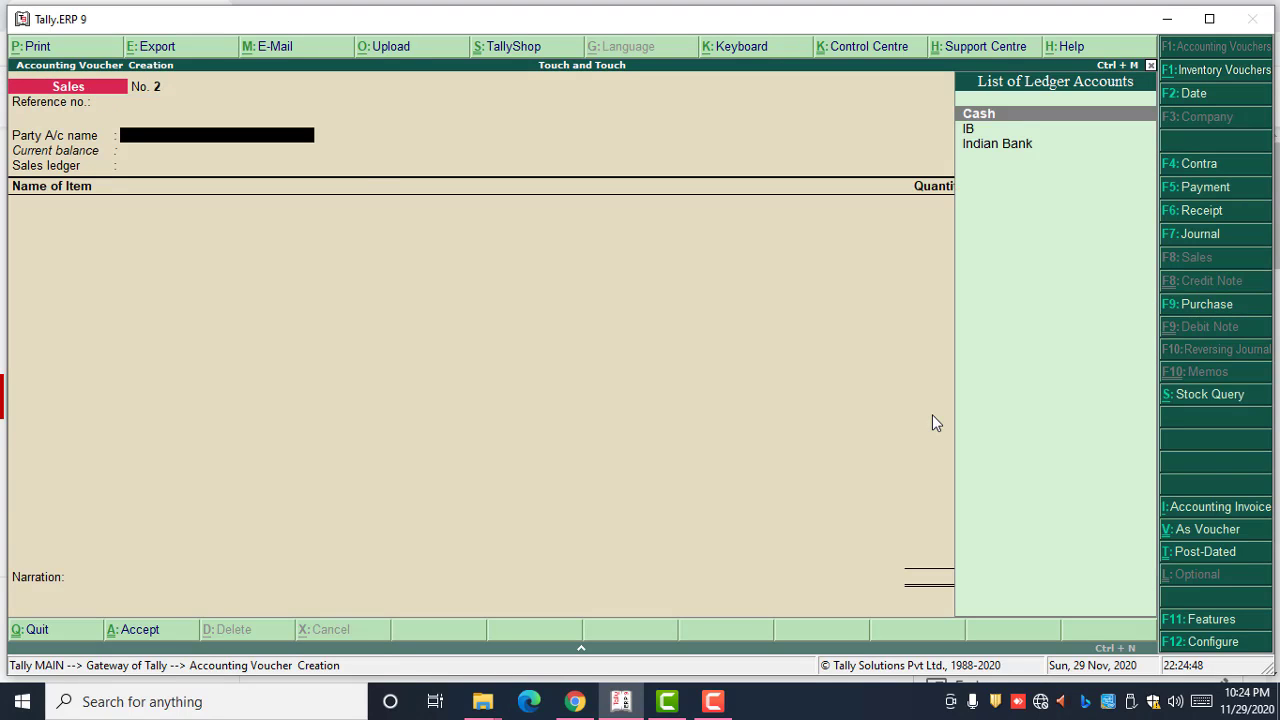
{"action": "key", "text": "Return"}
{"action": "key", "text": "Return"}
{"action": "key", "text": "Return"}
{"action": "key", "text": "Return"}
{"action": "key", "text": "Return"}
{"action": "key", "text": "Return"}
{"action": "key", "text": "Return"}
{"action": "key", "text": "Return"}
{"action": "key", "text": "Return"}
{"action": "key", "text": "Return"}
{"action": "key", "text": "Return"}
{"action": "key", "text": "Return"}
{"action": "key", "text": "Return"}
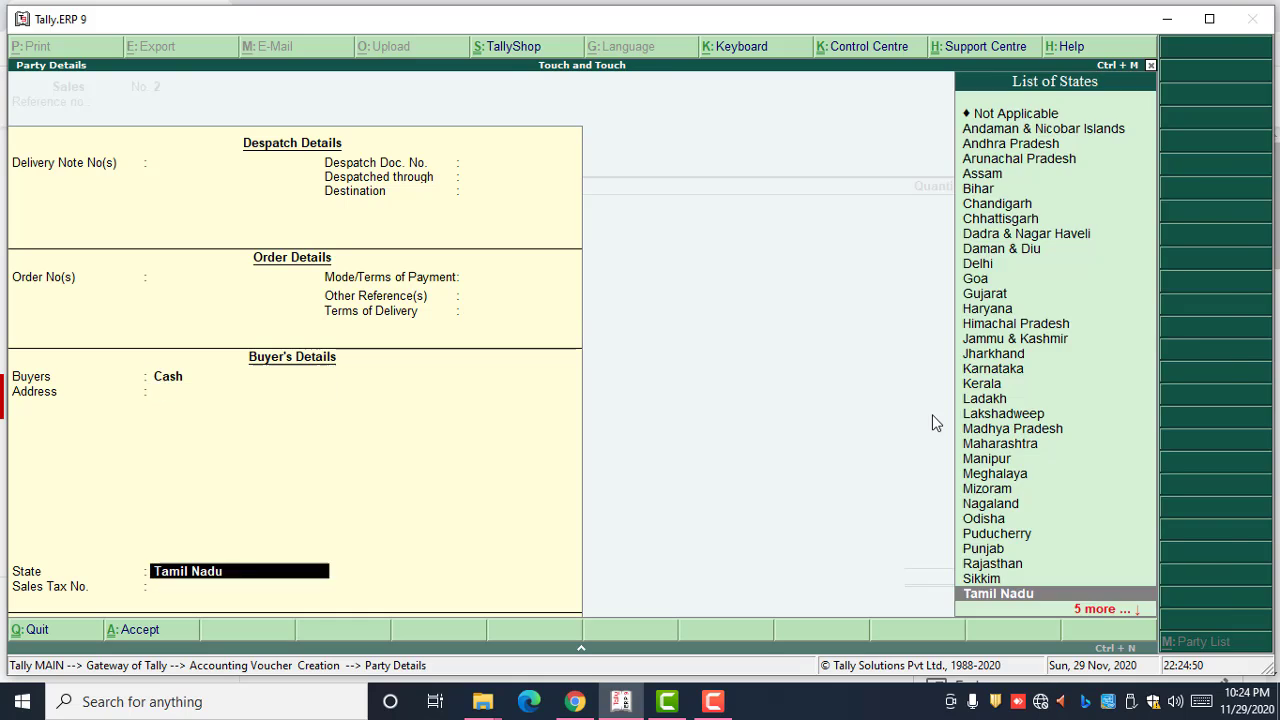
{"action": "key", "text": "Return"}
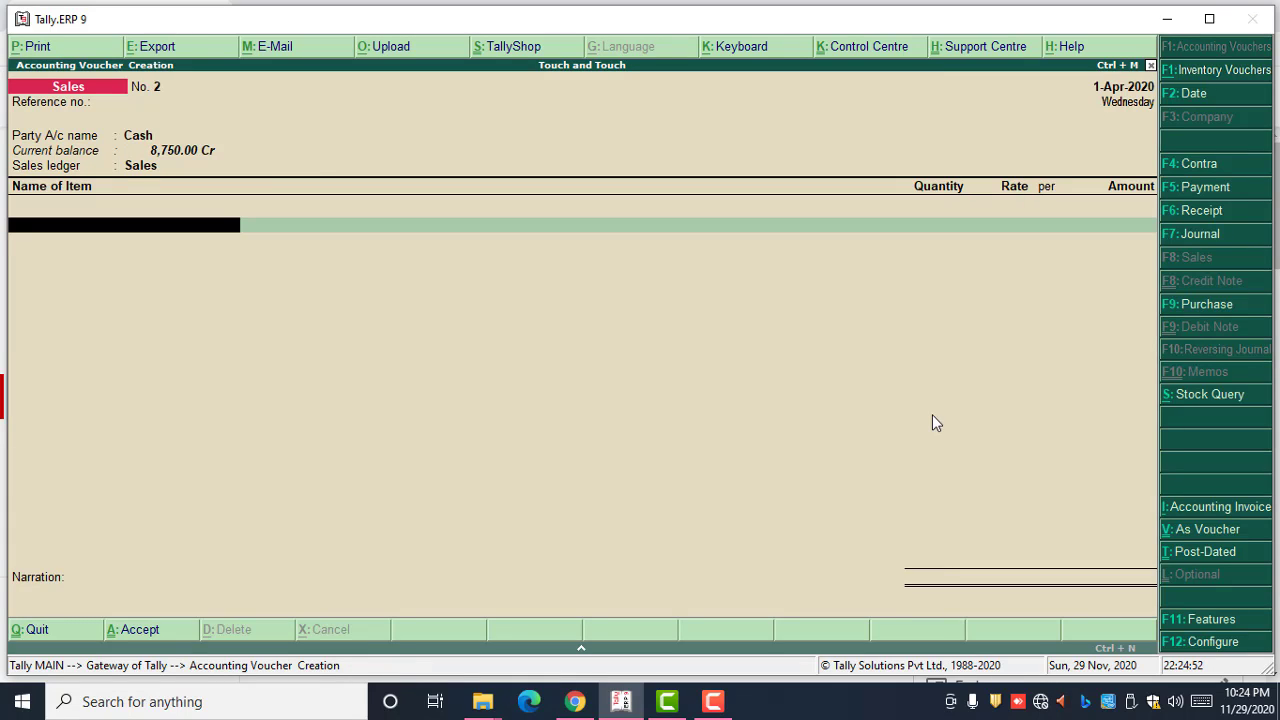
- Add the stock item Sharee to the sales voucher with a quantity of 2 nos. at a rate of 750.00
{"action": "type", "text": "S"}
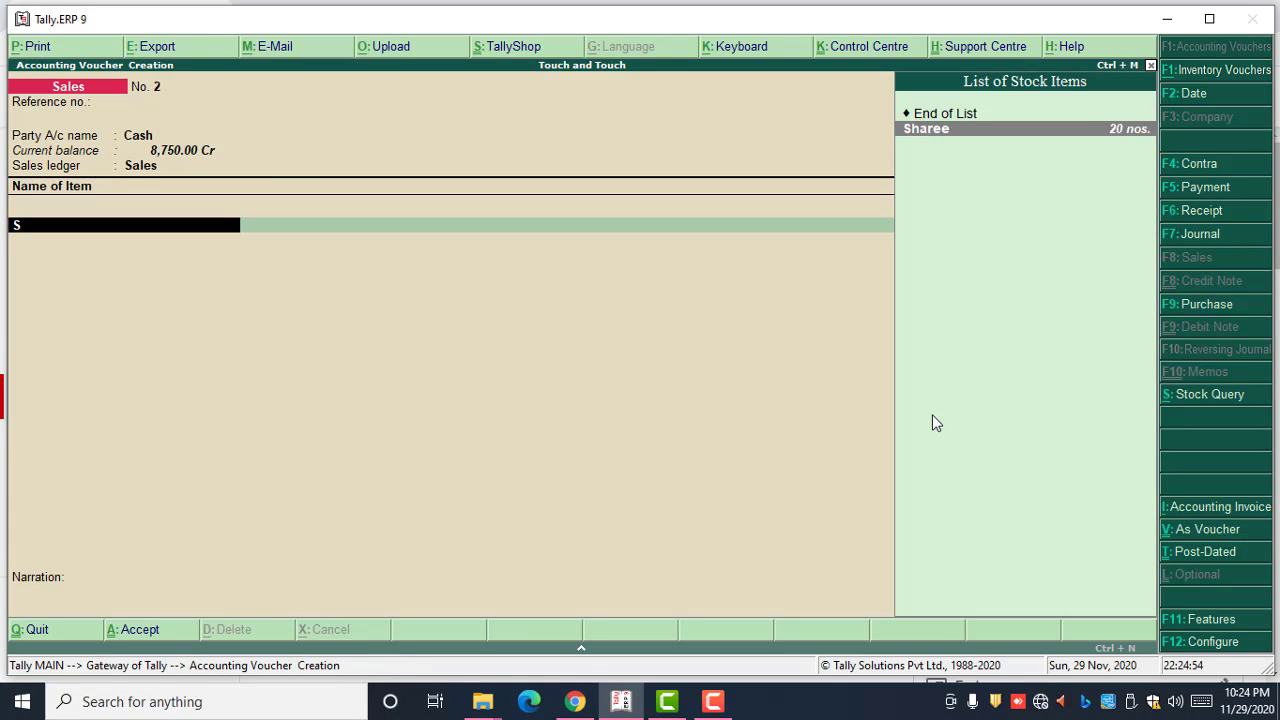
{"action": "key", "text": "Return"}
{"action": "type", "text": "2"}
{"action": "key", "text": "Return"}
{"action": "key", "text": "Return"}
{"action": "key", "text": "Return"}
{"action": "key", "text": "Return"}
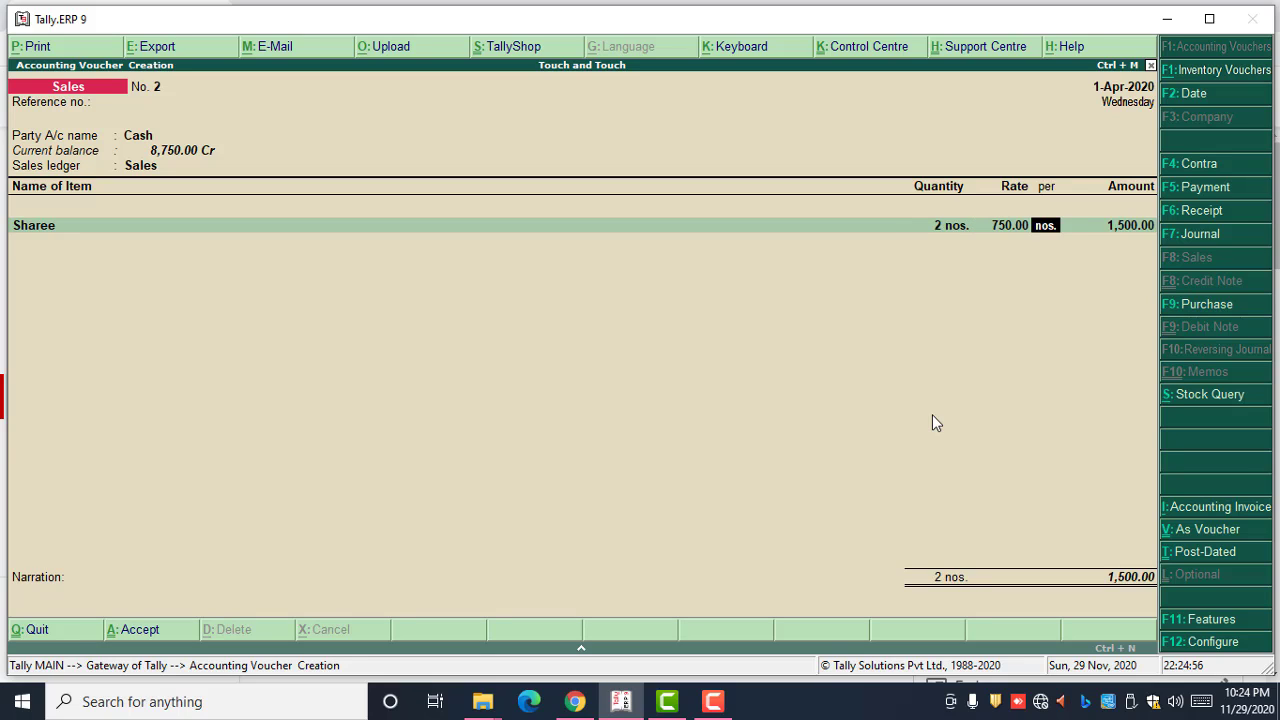
{"action": "key", "text": "Return"}
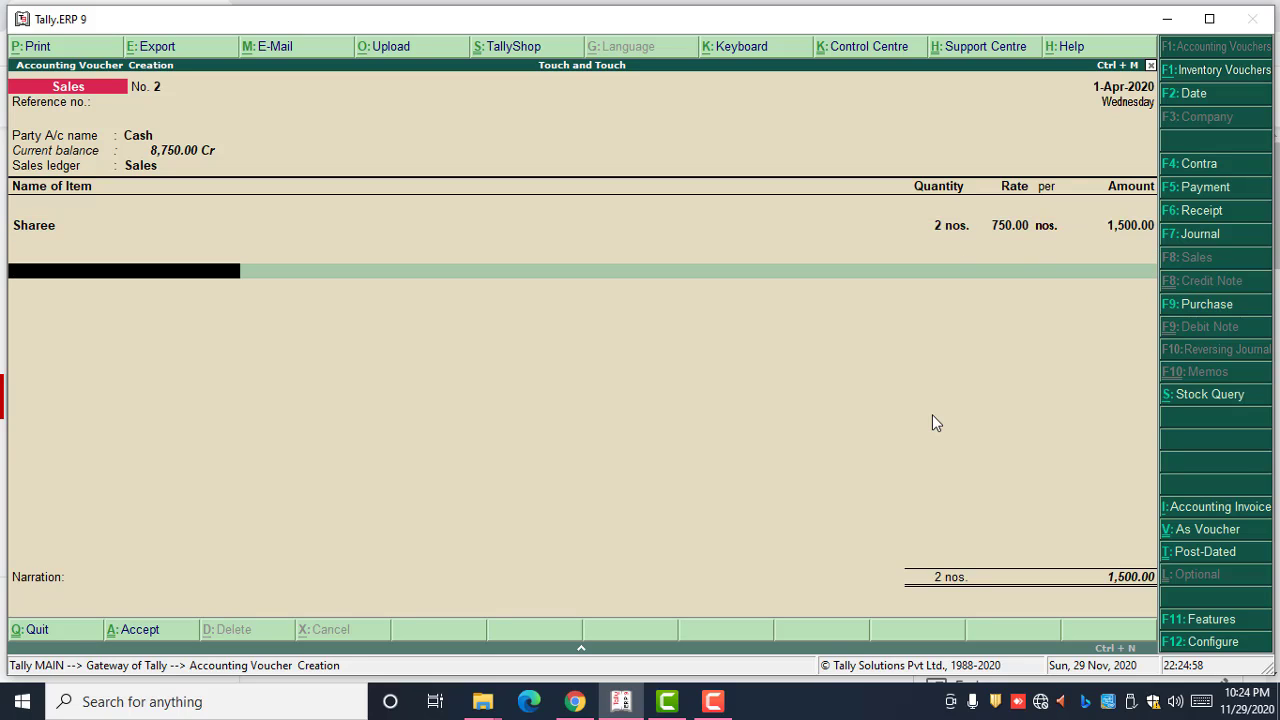
- Add the Discount Paid ledger below the Sharee item with a rate of -19 percent
{"action": "type", "text": "D"}
{"action": "key", "text": "Return"}
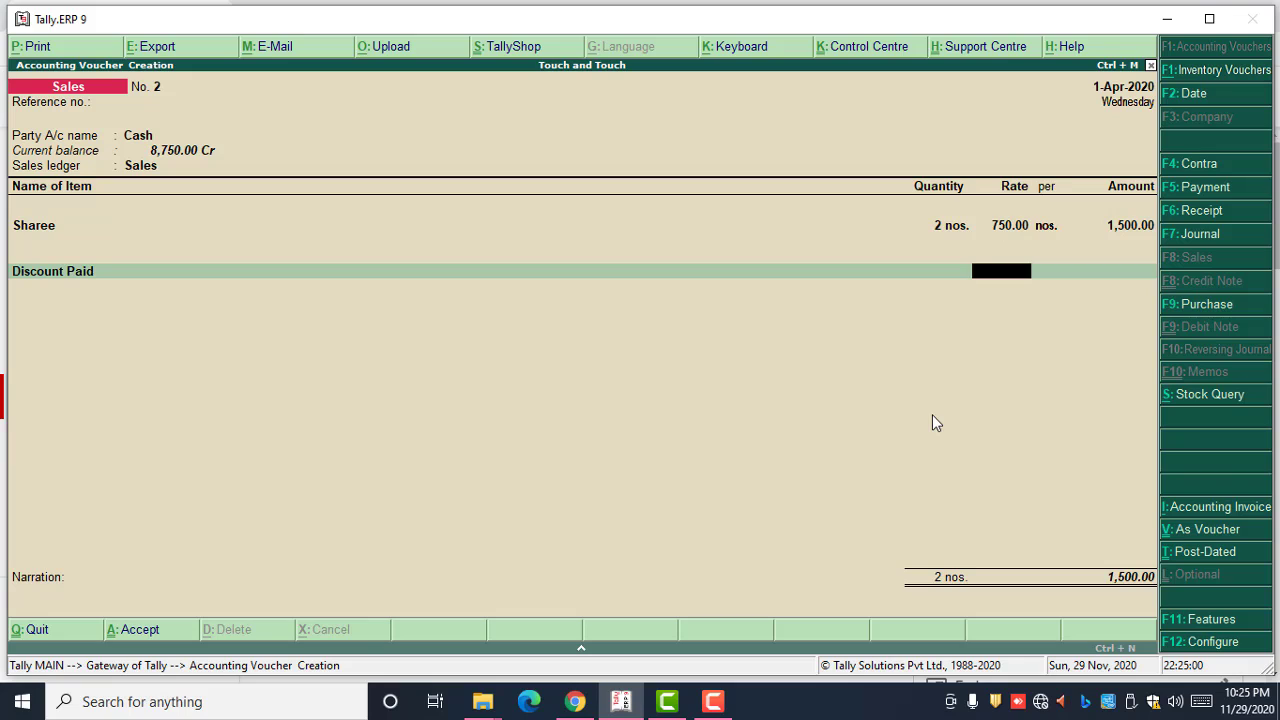
{"action": "type", "text": "-19"}
{"action": "key", "text": "Return"}
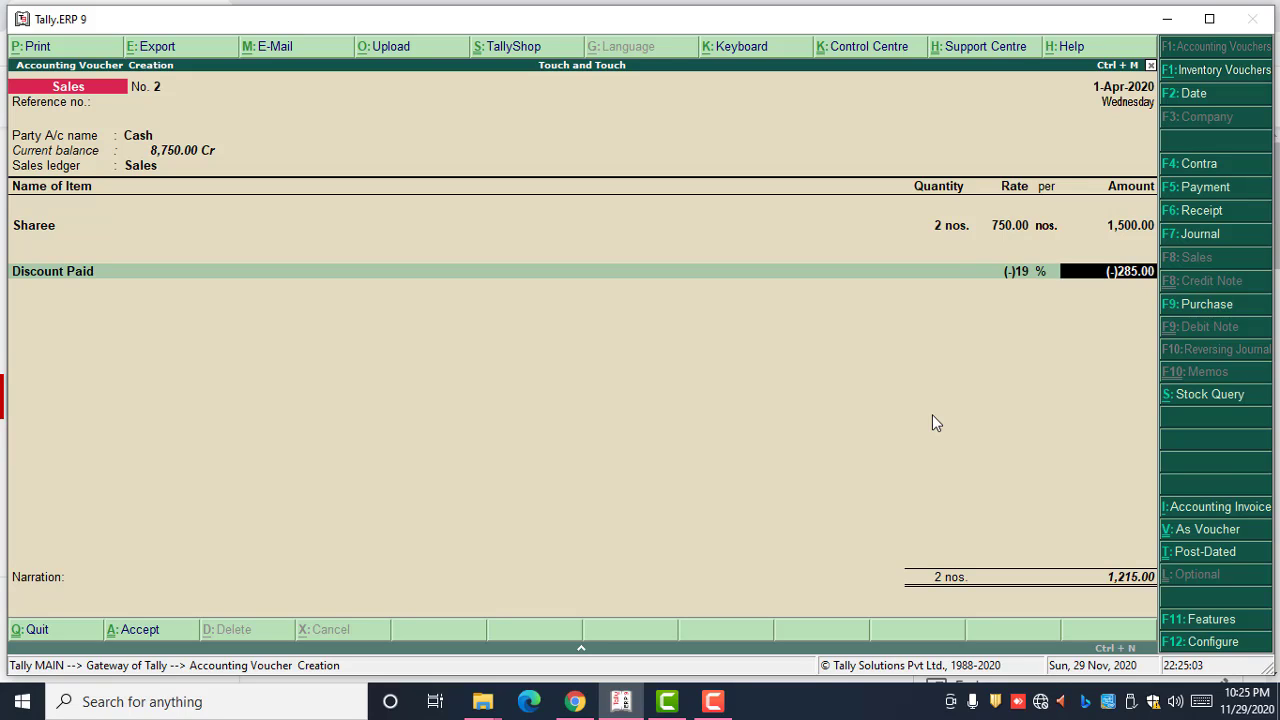
- Change the Discount Paid rate to 10 percent and then make it negative as -10 percent
{"action": "key", "text": "BackSpace"}
{"action": "type", "text": "10"}
{"action": "key", "text": "Return"}
{"action": "key", "text": "BackSpace"}
{"action": "type", "text": "-)1"}
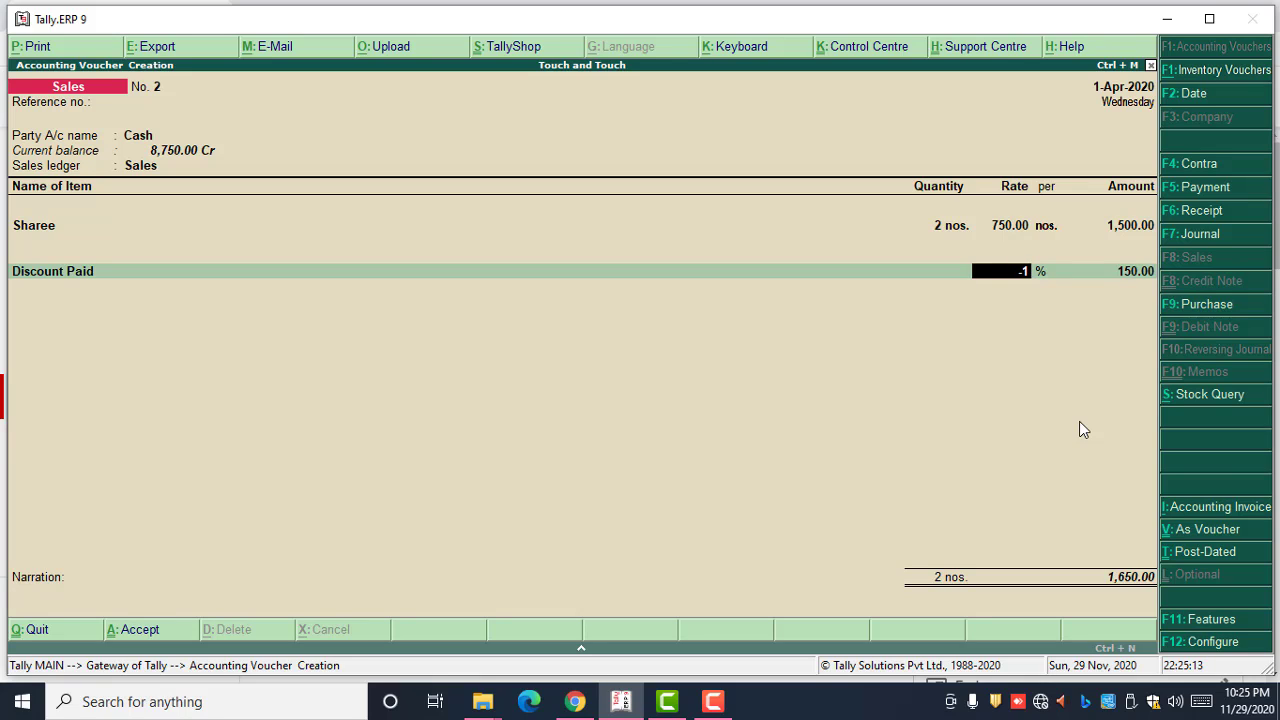
{"action": "type", "text": "0"}
{"action": "key", "text": "Return"}
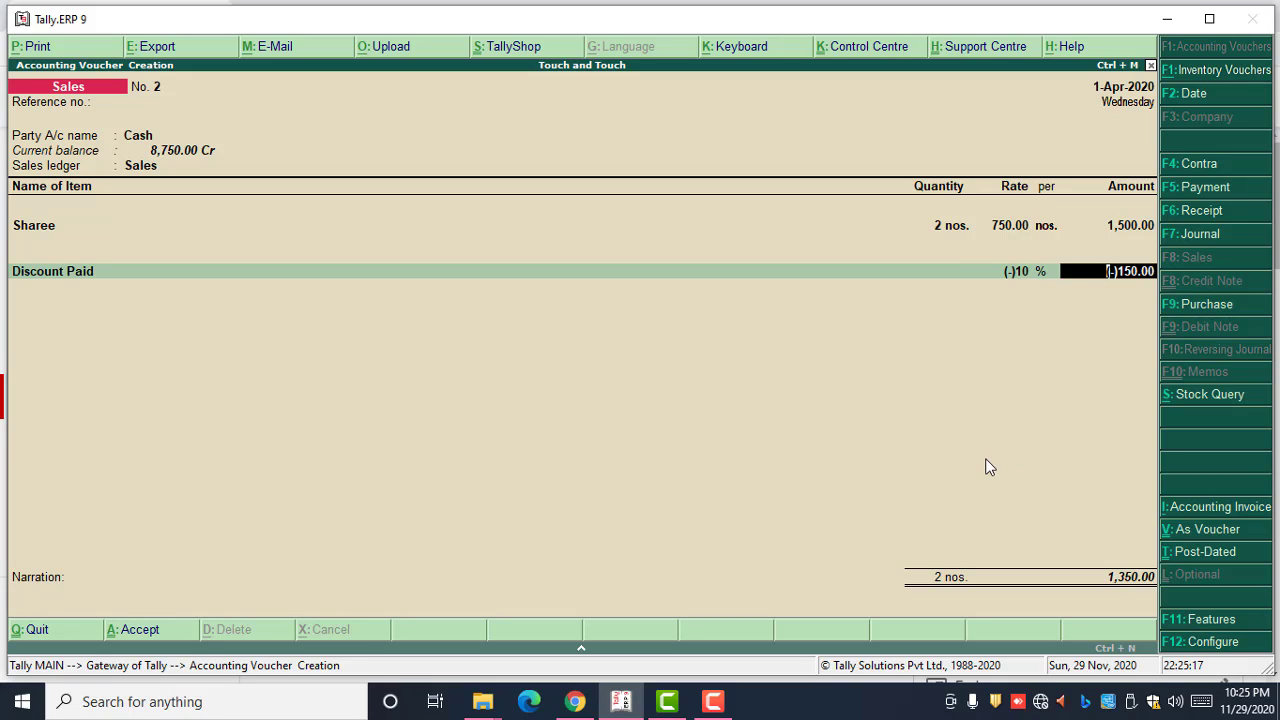
- Set the Discount Paid rate to a positive 10 percent and accept the sales voucher
{"action": "key", "text": "BackSpace"}
{"action": "type", "text": "10"}
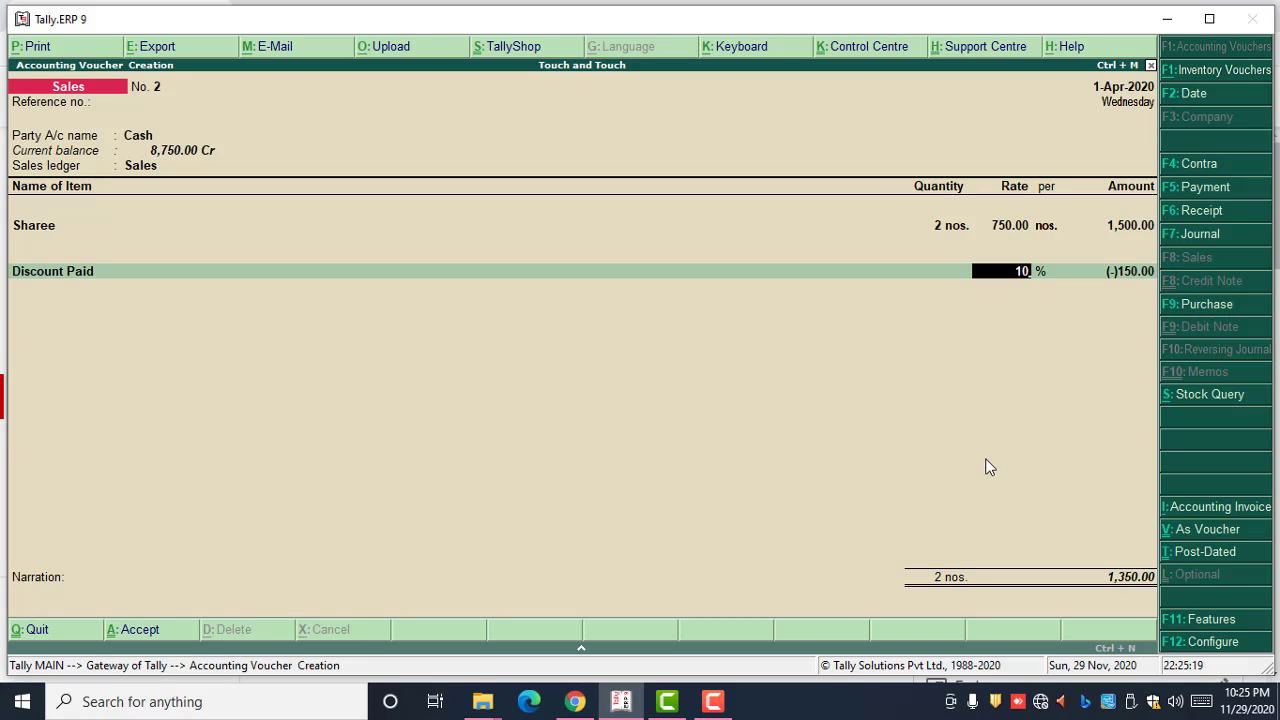
{"action": "key", "text": "Return"}
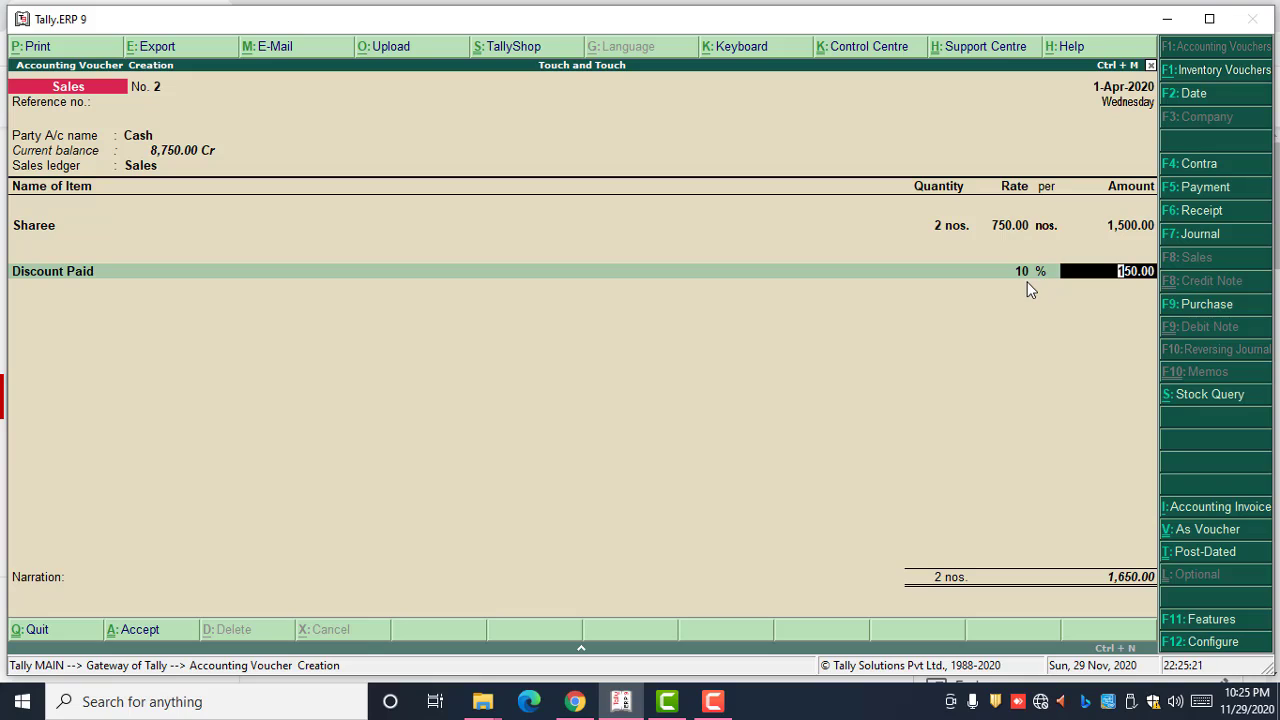
{"action": "key", "text": "BackSpace"}
{"action": "key", "text": "Return"}
{"action": "key", "text": "BackSpace"}
{"action": "key", "text": "Return"}
{"action": "key", "text": "Return"}
{"action": "key", "text": "Return"}
{"action": "key", "text": "Return"}
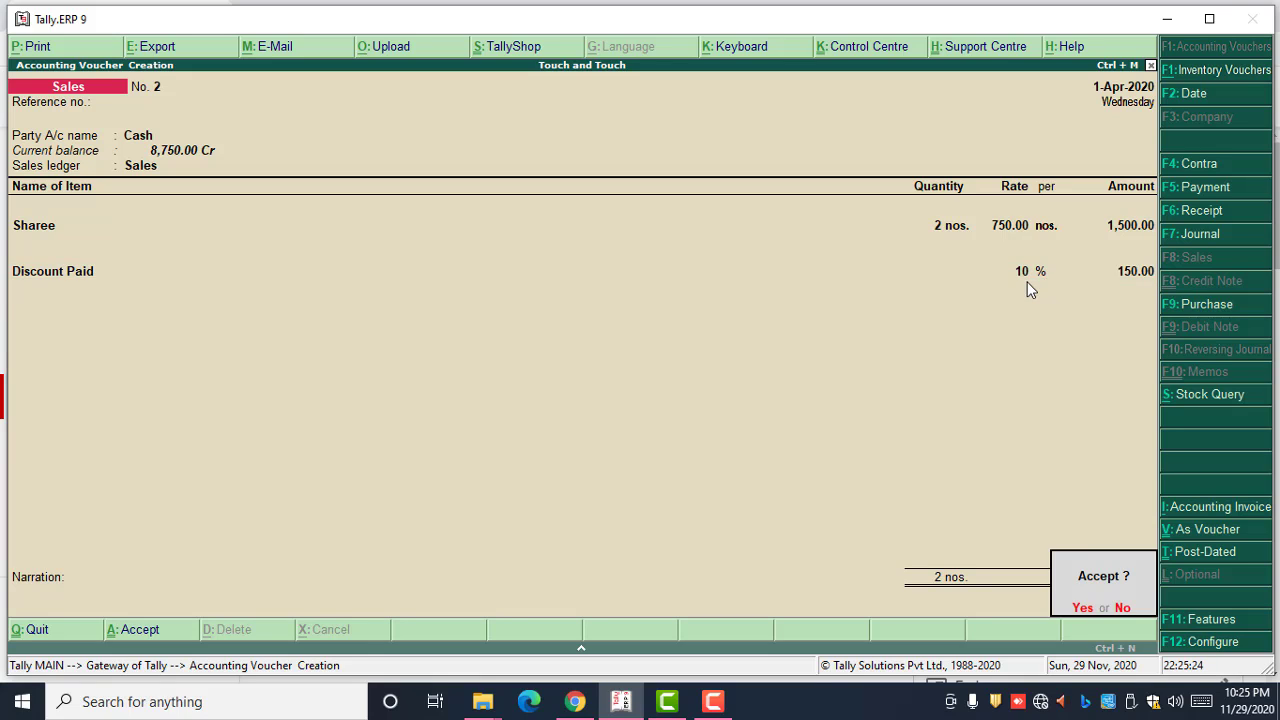
{"action": "key", "text": "Return"}
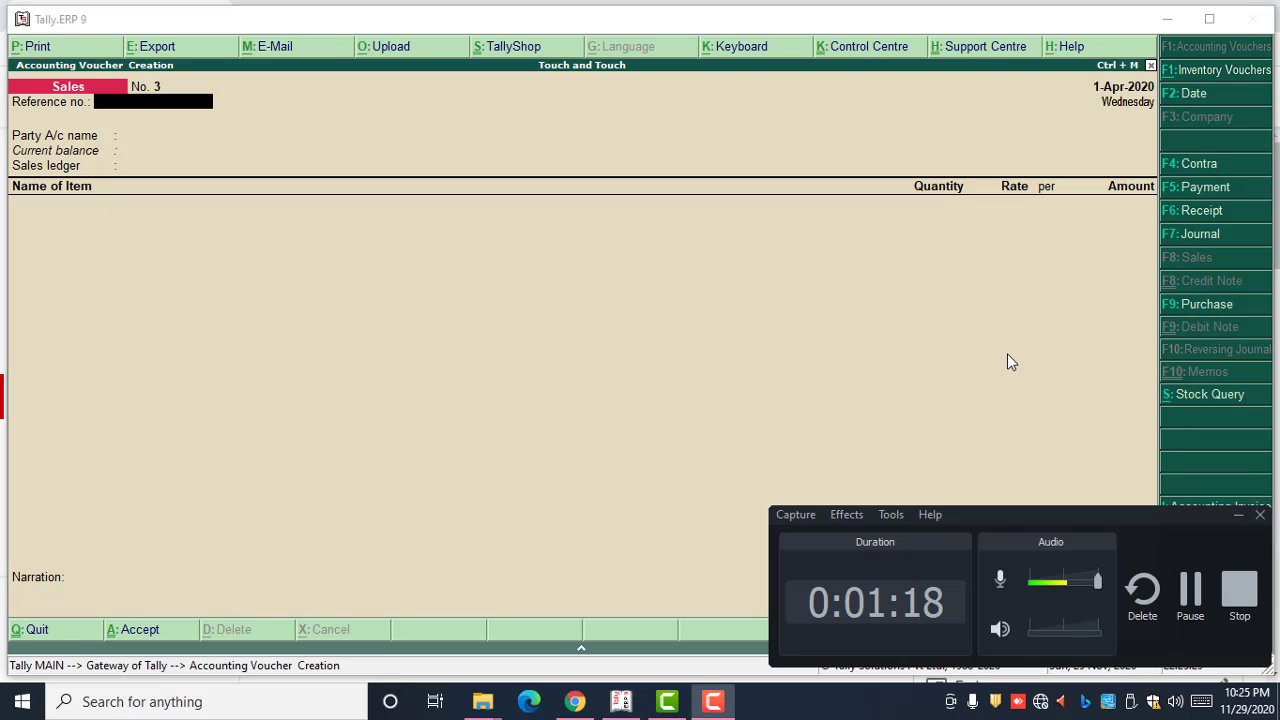
- Quit the new blank sales voucher without saving and return to the Gateway of Tally
{"action": "left_click", "coordinate": [1238, 516]}
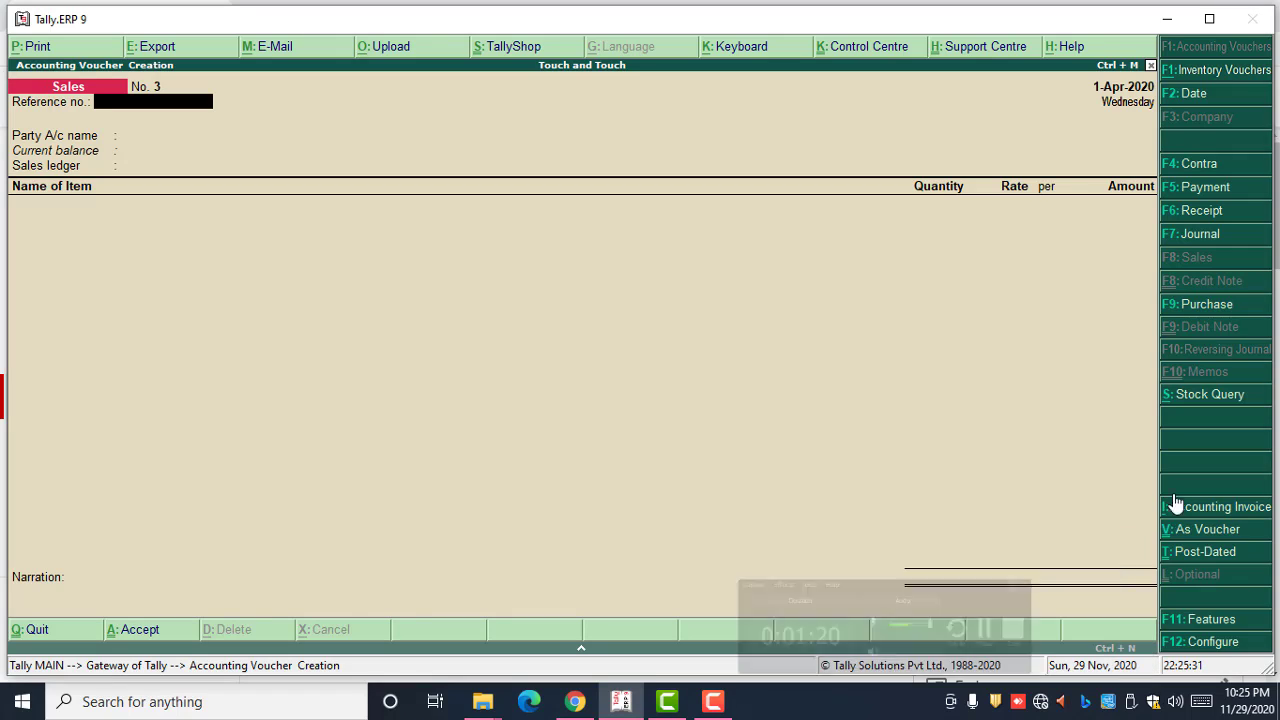
{"action": "key", "text": "Return"}
{"action": "key", "text": "Return"}
{"action": "key", "text": "Return"}
{"action": "key", "text": "Escape"}
{"action": "key", "text": "y"}
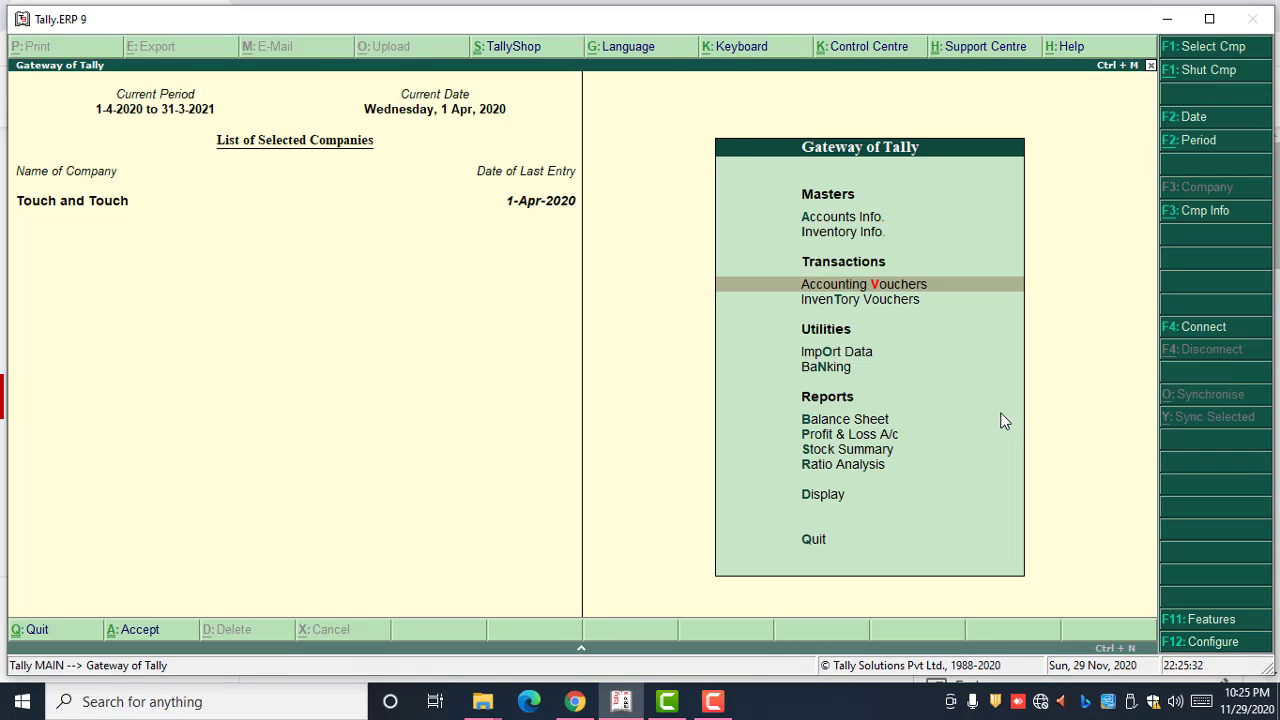
- Review the prefix and suffix settings in the numeric symbols configuration, especially for debit and credit amounts, and leave without saving
{"action": "key", "text": "F12"}
{"action": "key", "text": "Down"}
{"action": "key", "text": "Return"}
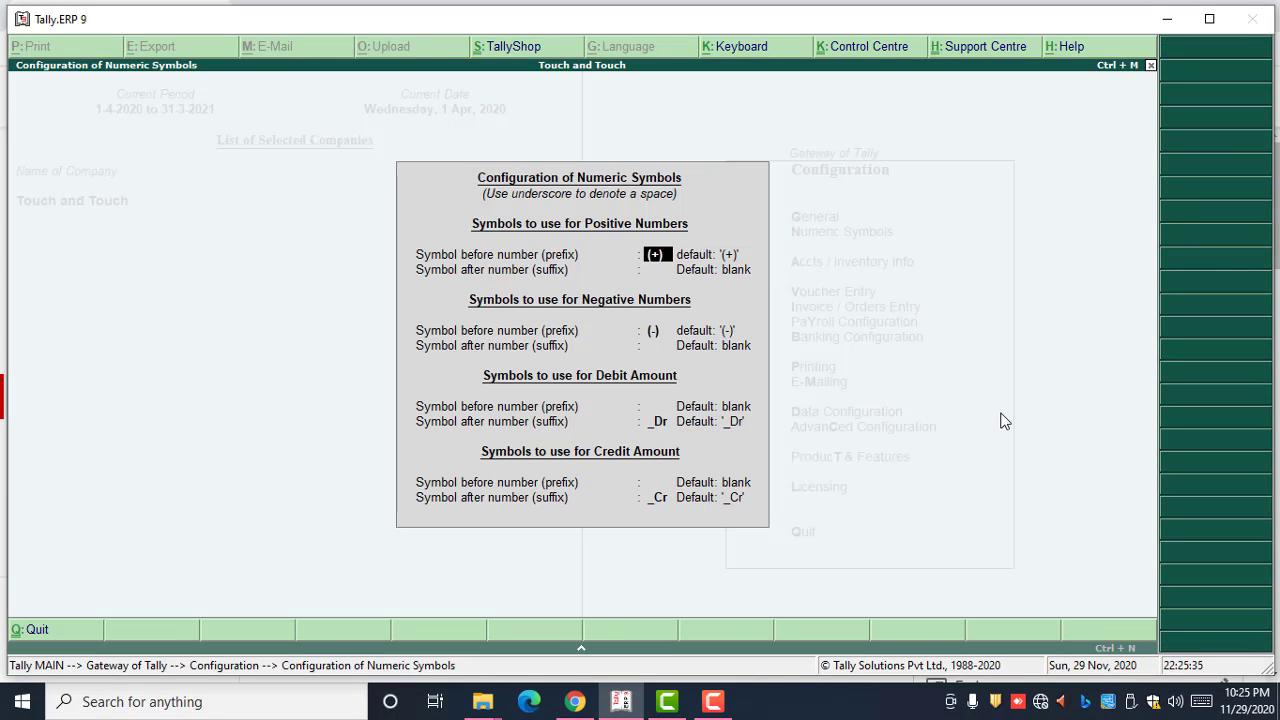
{"action": "key", "text": "Return"}
{"action": "key", "text": "Return"}
{"action": "key", "text": "Return"}
{"action": "key", "text": "Return"}
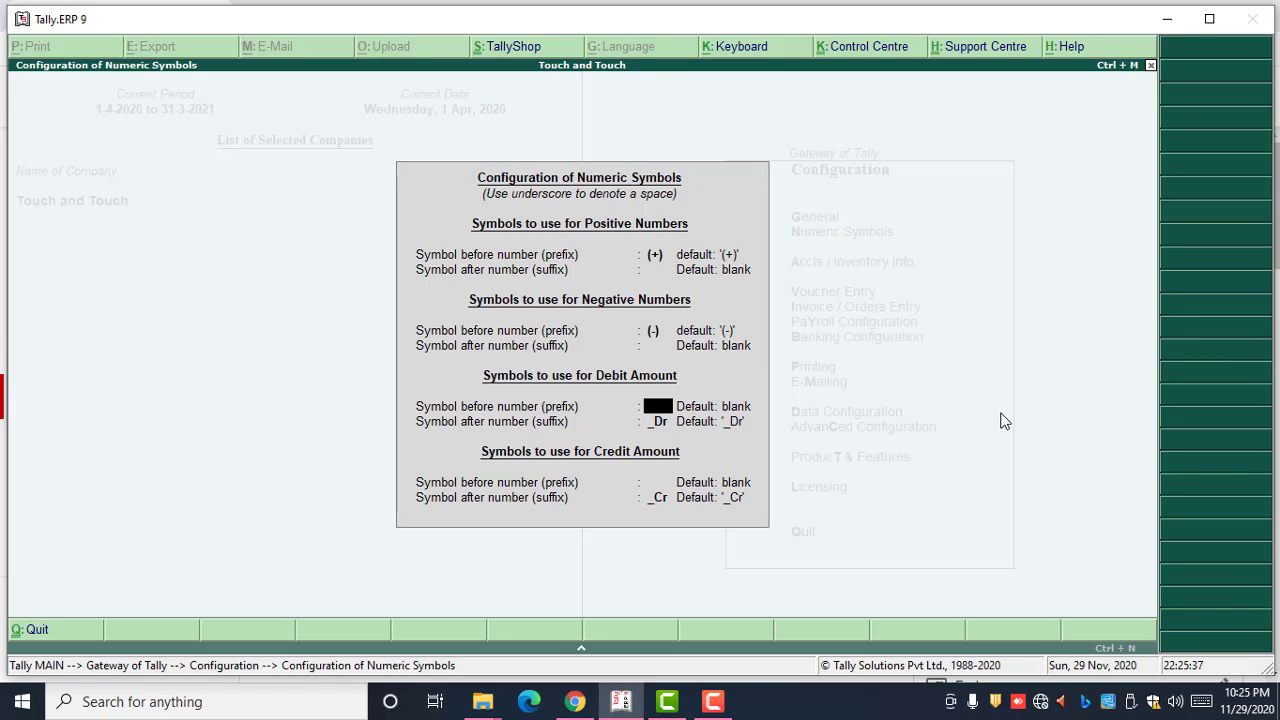
{"action": "key", "text": "Return"}
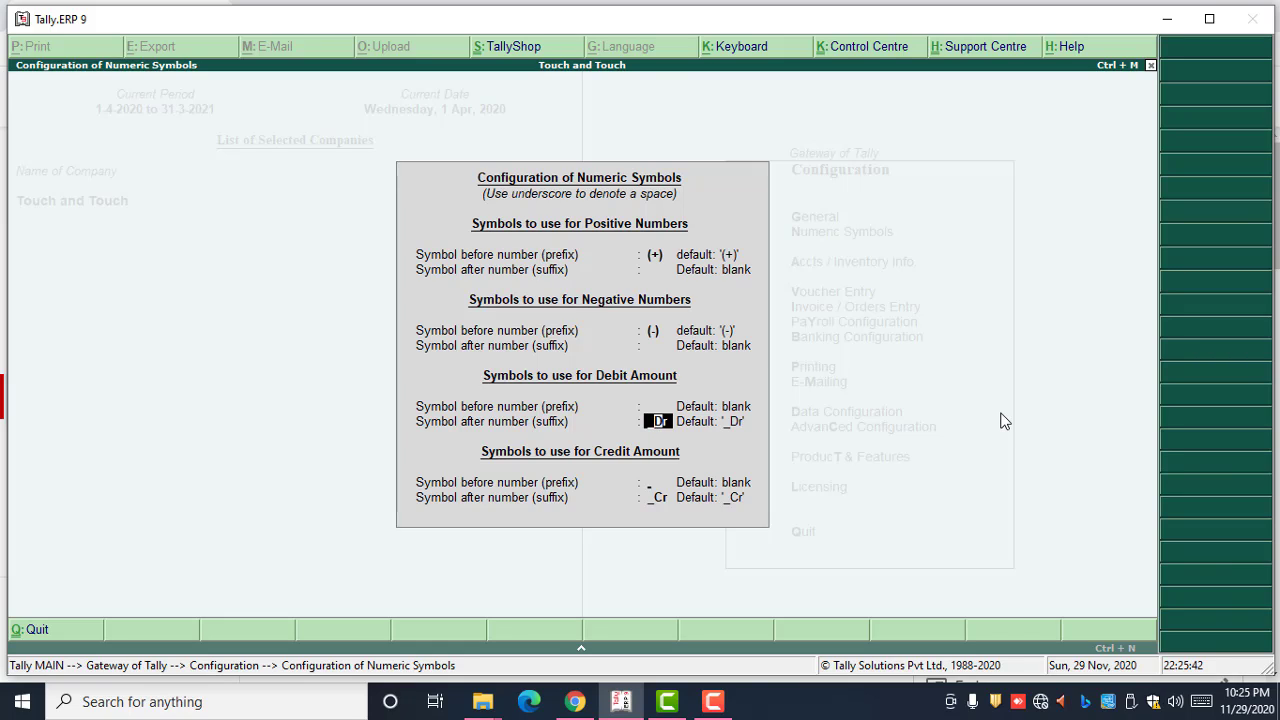
{"action": "key", "text": "Return"}
{"action": "key", "text": "Return"}
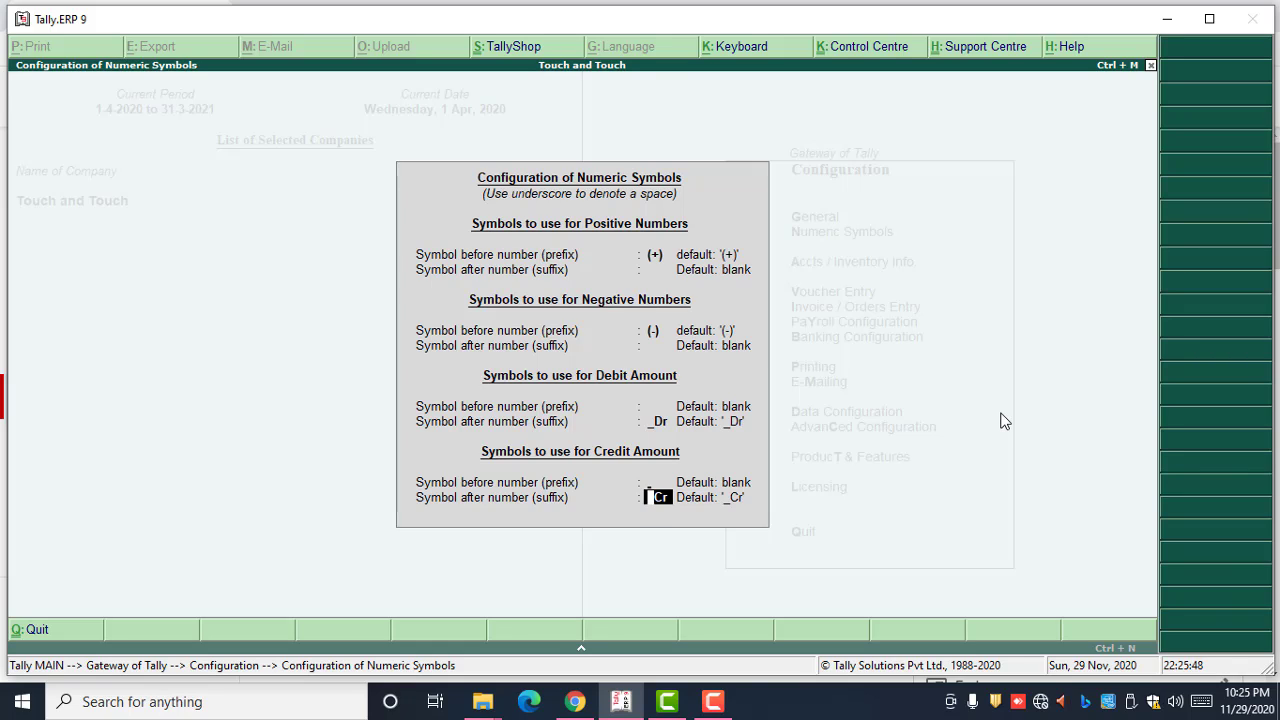
{"action": "key", "text": "Up"}
{"action": "key", "text": "Up"}
{"action": "key", "text": "Down"}
{"action": "key", "text": "Down"}
{"action": "key", "text": "Up"}
{"action": "key", "text": "Up"}
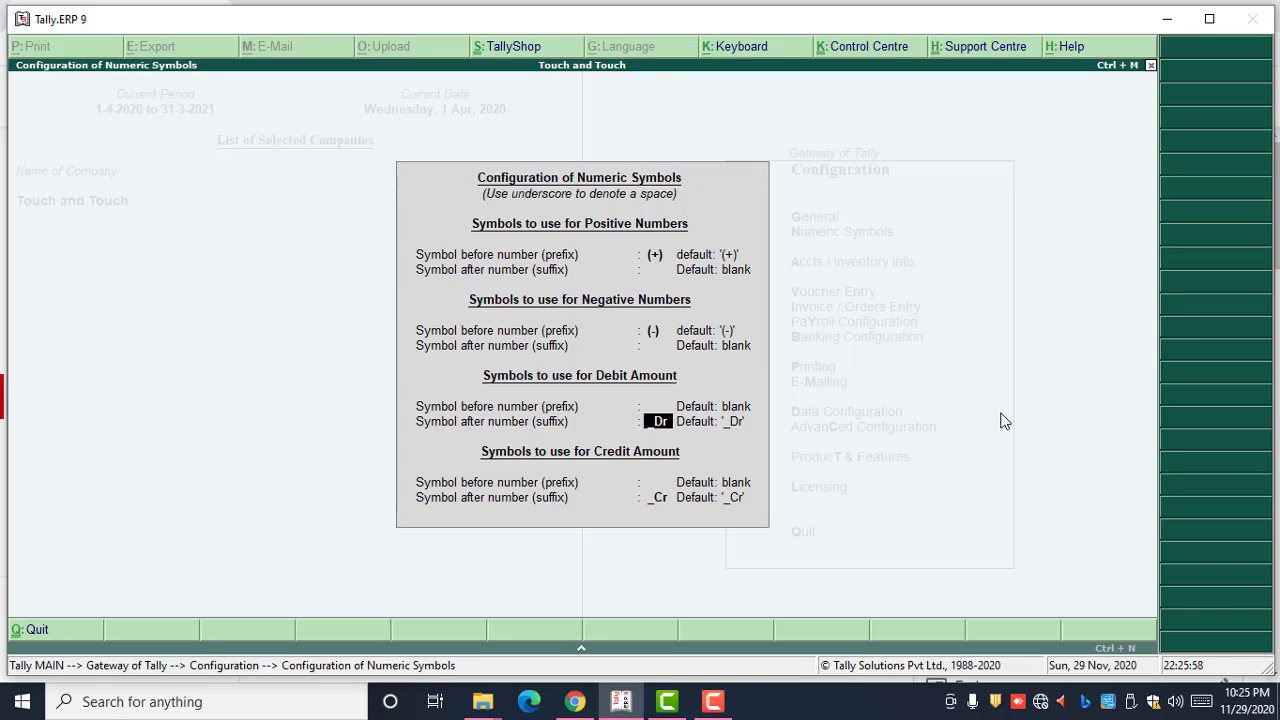
{"action": "key", "text": "Escape"}
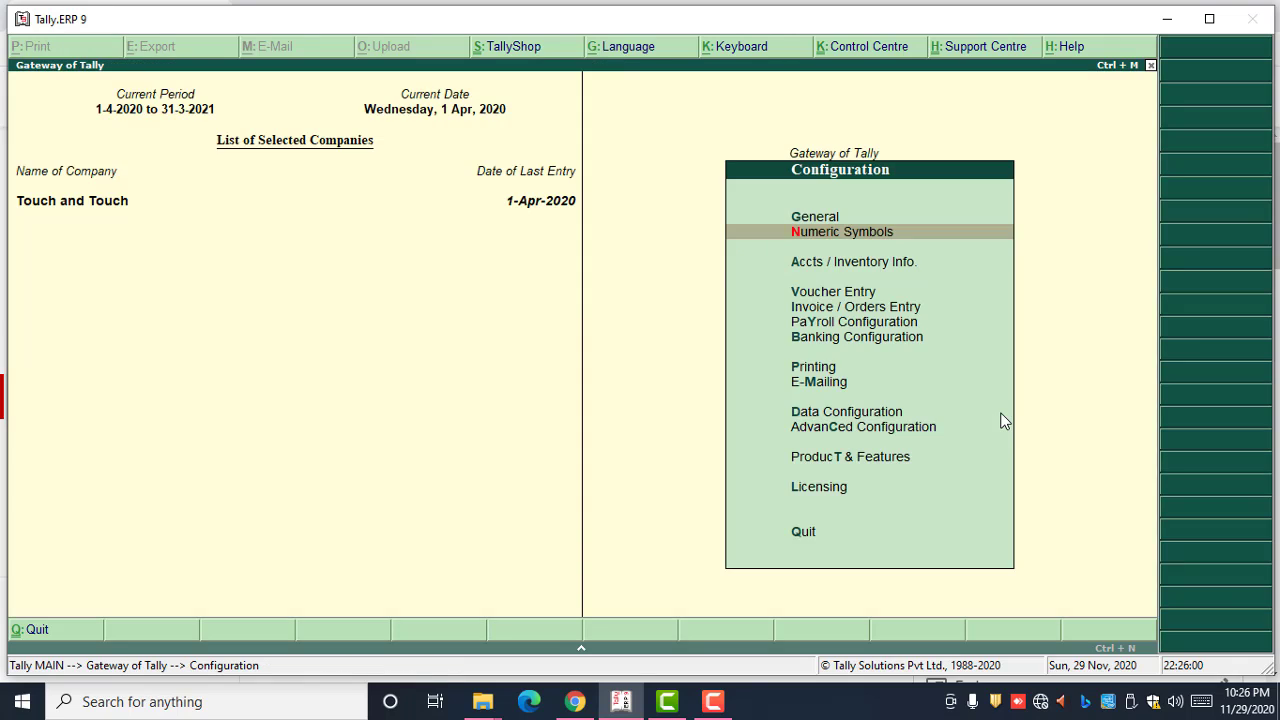
- Examine the master configuration for accounts and inventory info, including the alias options, and return to the Gateway of Tally
{"action": "key", "text": "Down"}
{"action": "key", "text": "Return"}
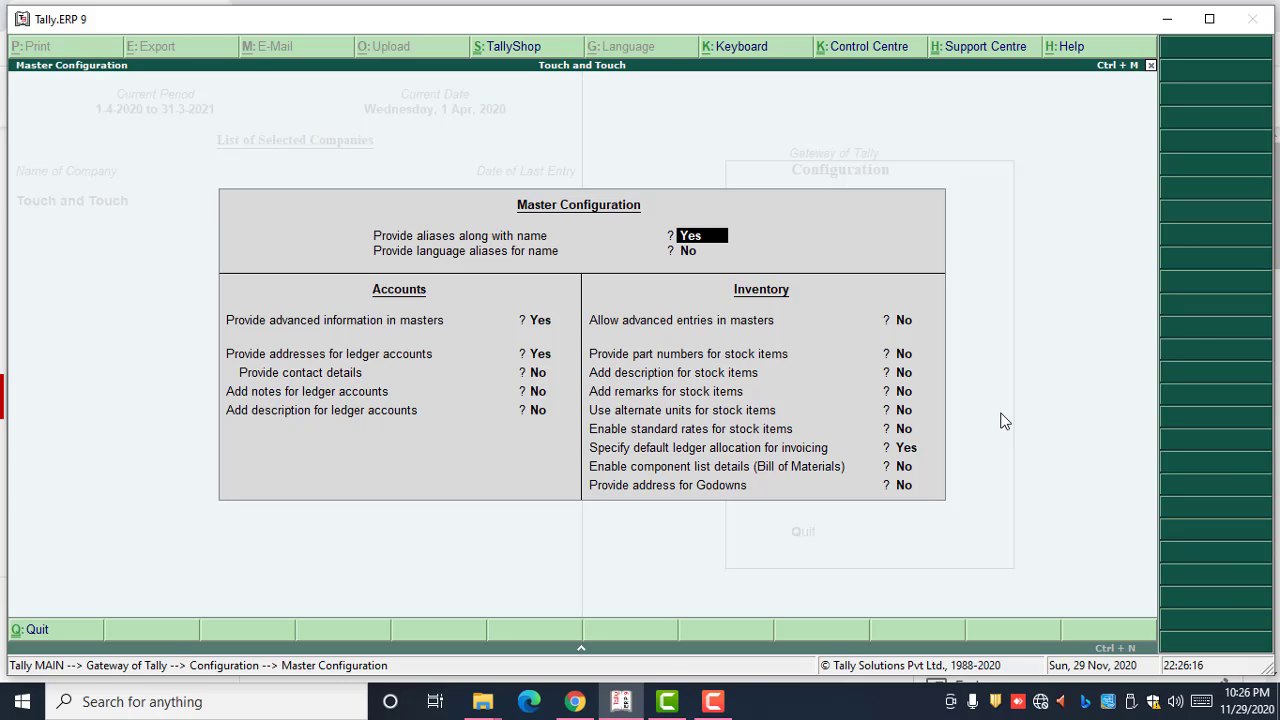
{"action": "key", "text": "Escape"}
{"action": "key", "text": "Escape"}
{"action": "key", "text": "Escape"}
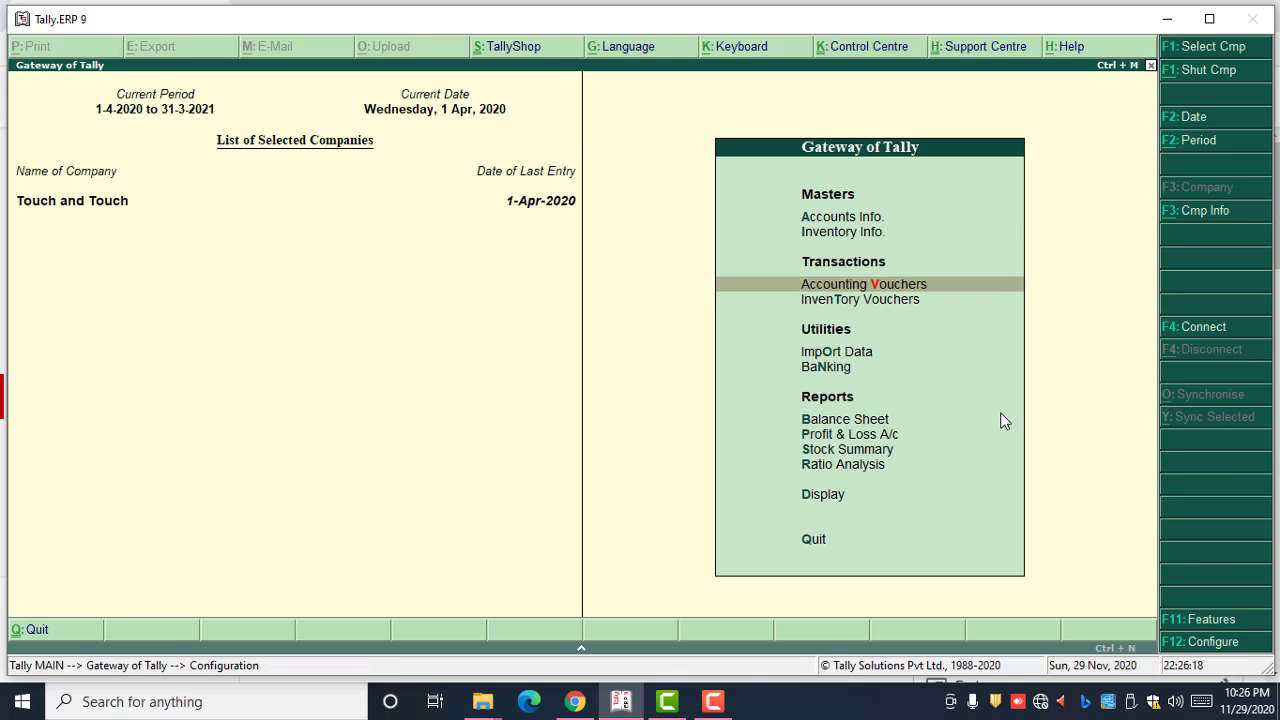
- Start creating a single stock item in the inventory info and name it APPLE
{"action": "key", "text": "Up"}
{"action": "key", "text": "Return"}
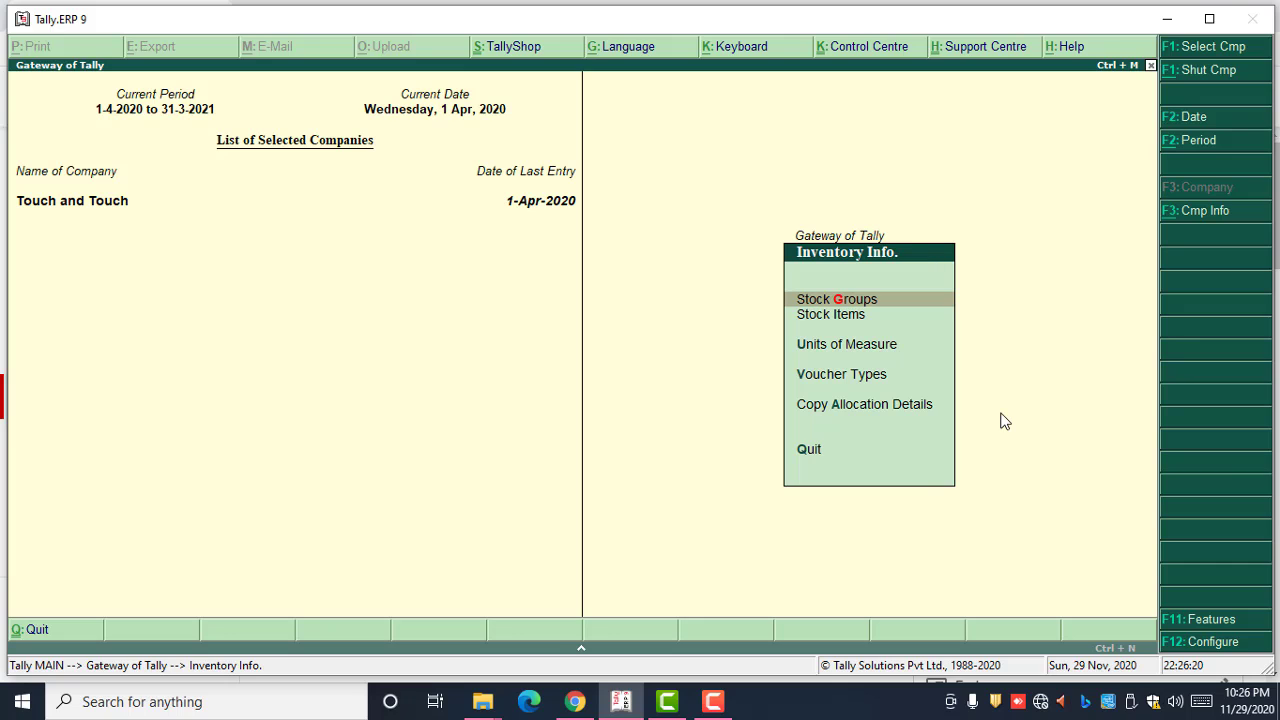
{"action": "key", "text": "Down"}
{"action": "key", "text": "Return"}
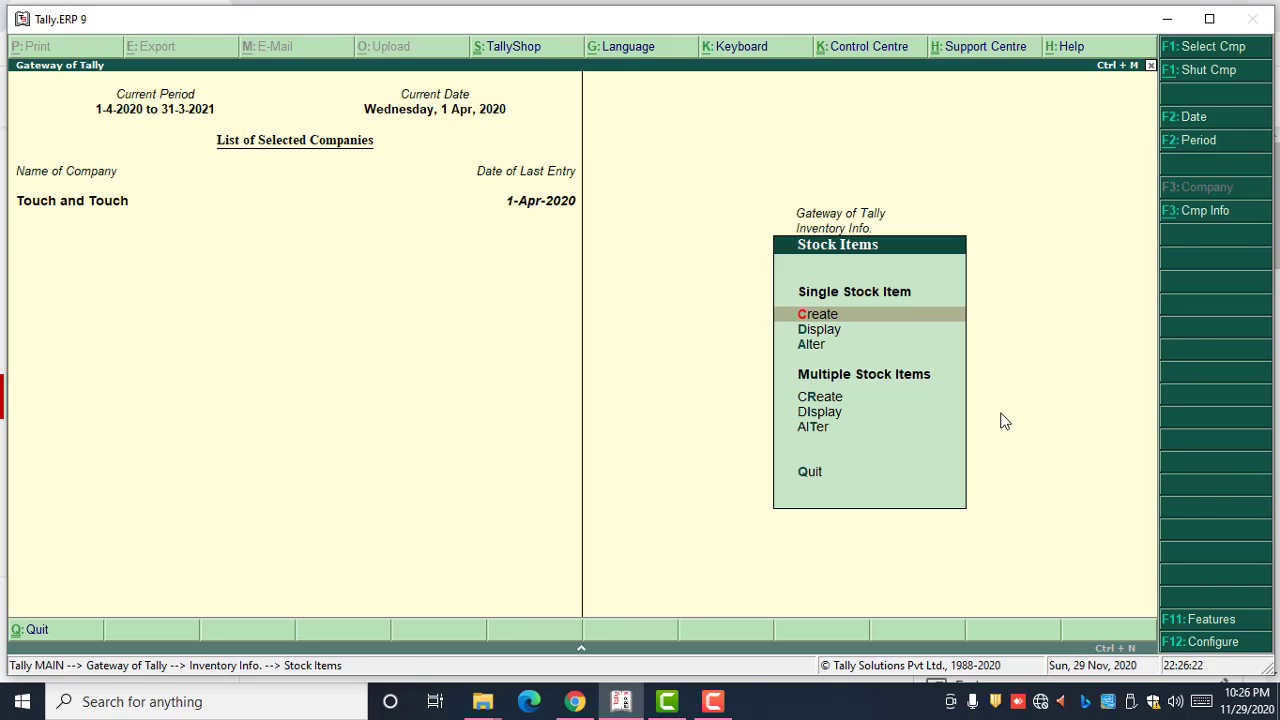
{"action": "key", "text": "Return"}
{"action": "type", "text": "AOOK"}
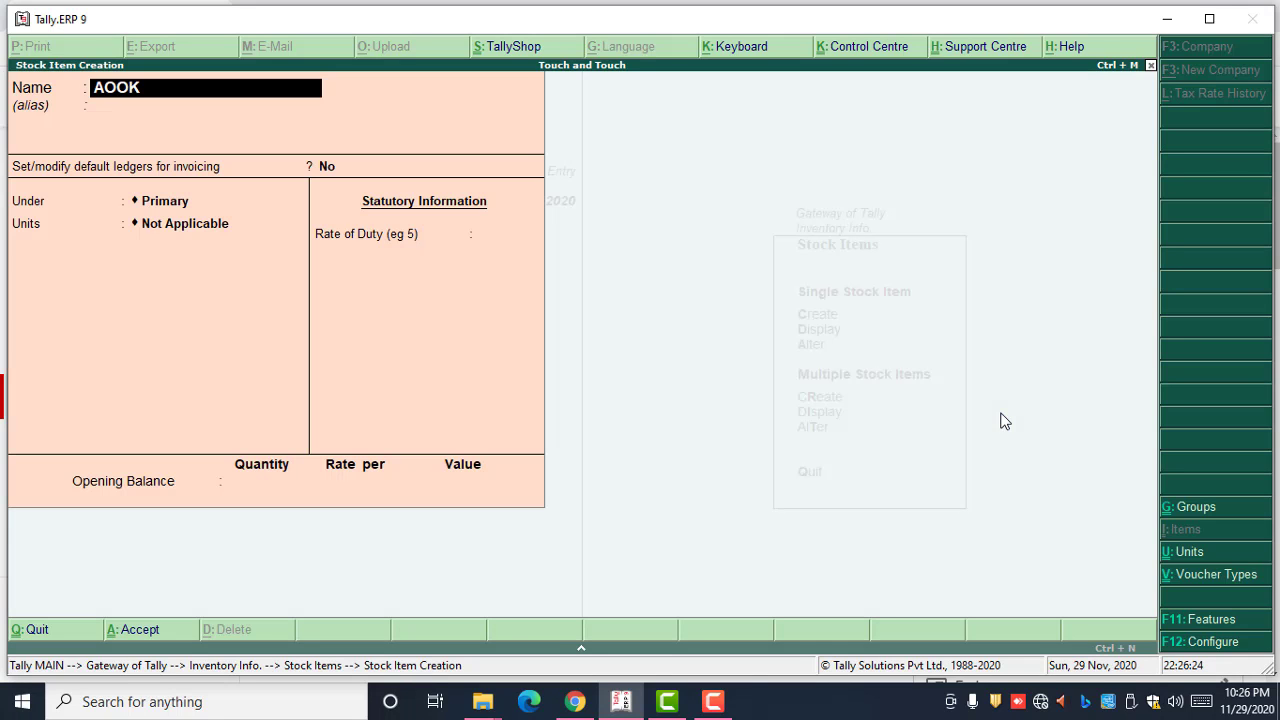
{"action": "key", "text": "BackSpace"}
{"action": "key", "text": "BackSpace"}
{"action": "key", "text": "BackSpace"}
{"action": "key", "text": "BackSpace"}
{"action": "type", "text": "APPLE"}
{"action": "key", "text": "Return"}
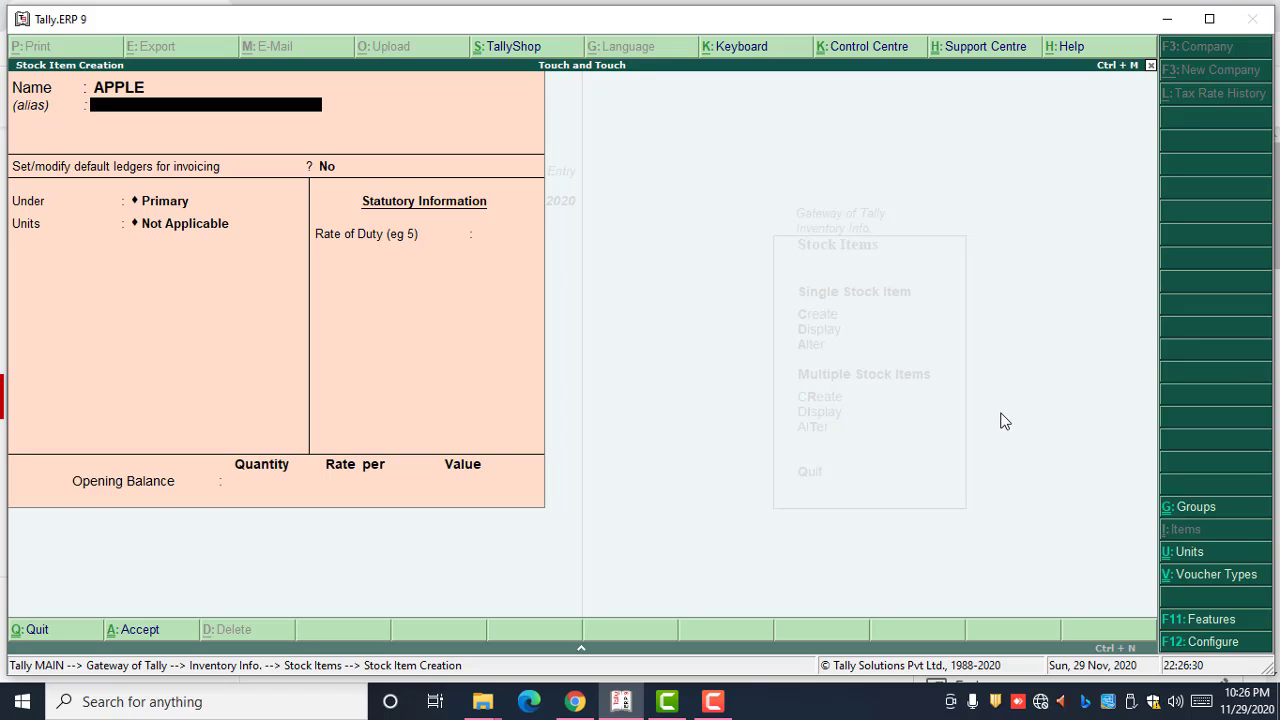
- Enter 100 as the alias of the APPLE stock item
{"action": "type", "text": "AP"}
{"action": "key", "text": "BackSpace"}
{"action": "key", "text": "BackSpace"}
{"action": "type", "text": "100"}
{"action": "key", "text": "Return"}
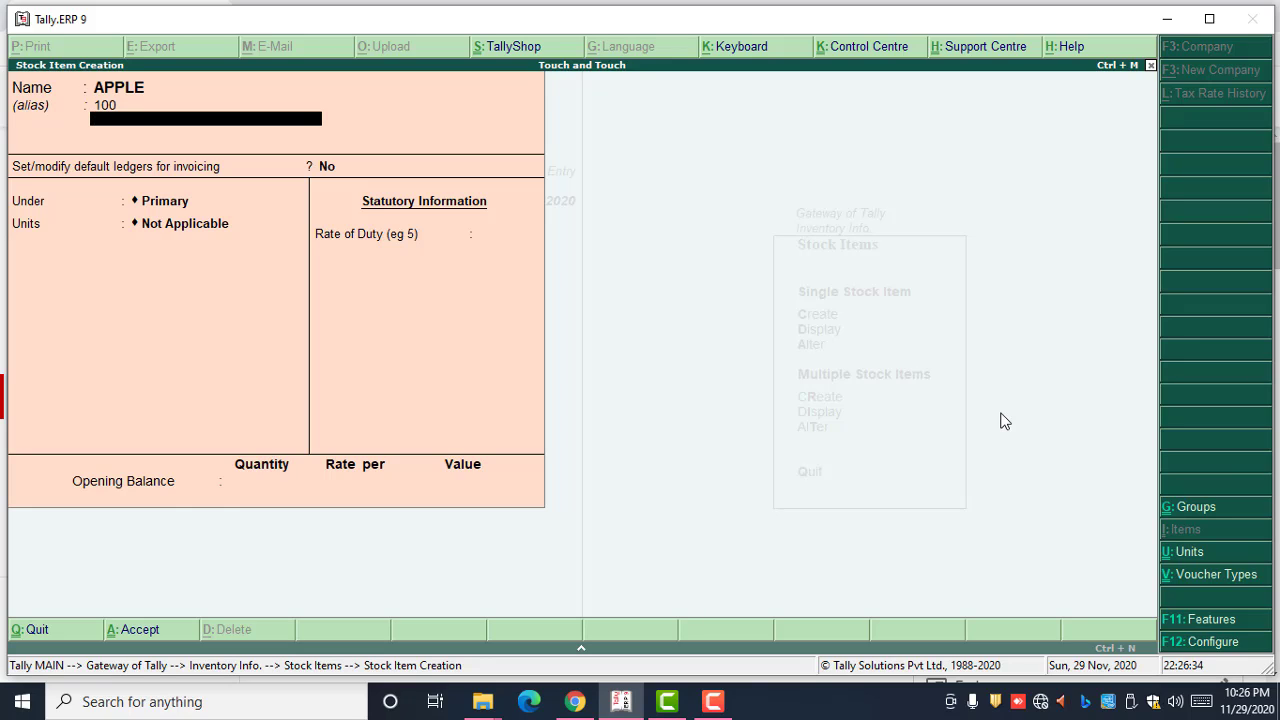
- Change the alias of the APPLE stock item to 001 and leave the item creation without saving
{"action": "key", "text": "BackSpace"}
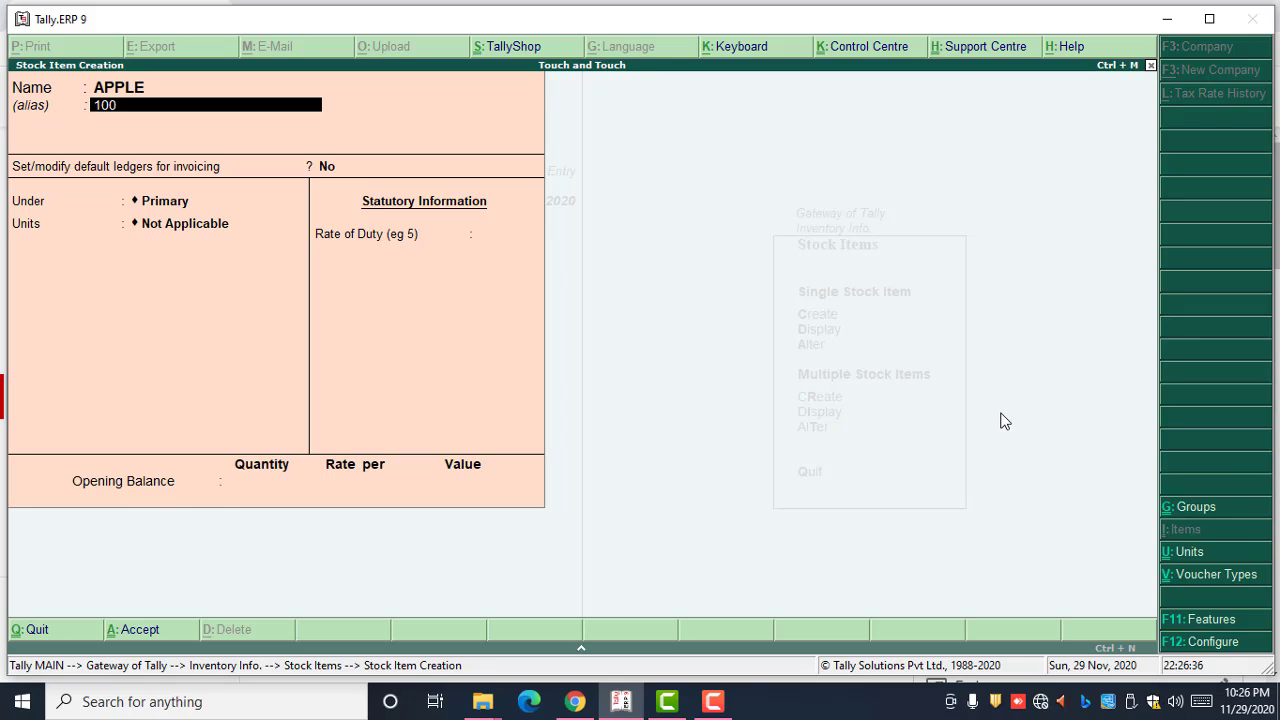
{"action": "key", "text": "BackSpace"}
{"action": "key", "text": "BackSpace"}
{"action": "key", "text": "BackSpace"}
{"action": "type", "text": "001"}
{"action": "key", "text": "Return"}
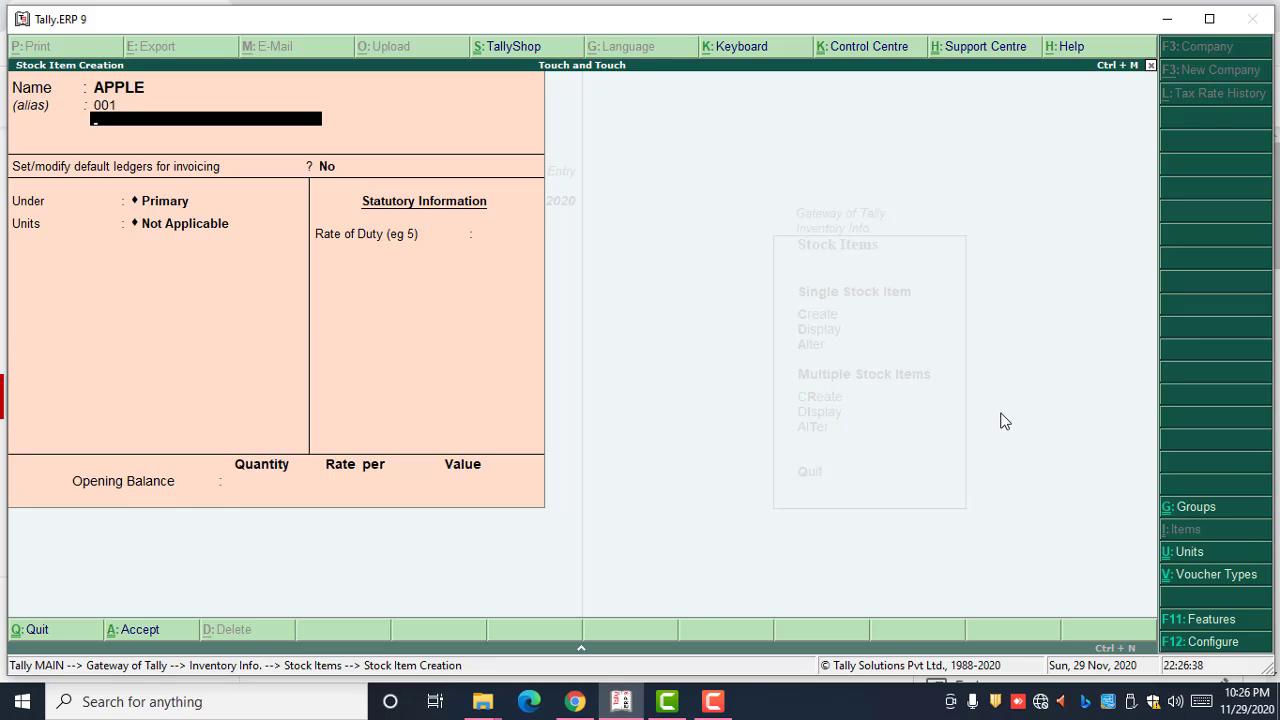
{"action": "key", "text": "Escape"}
{"action": "key", "text": "y"}
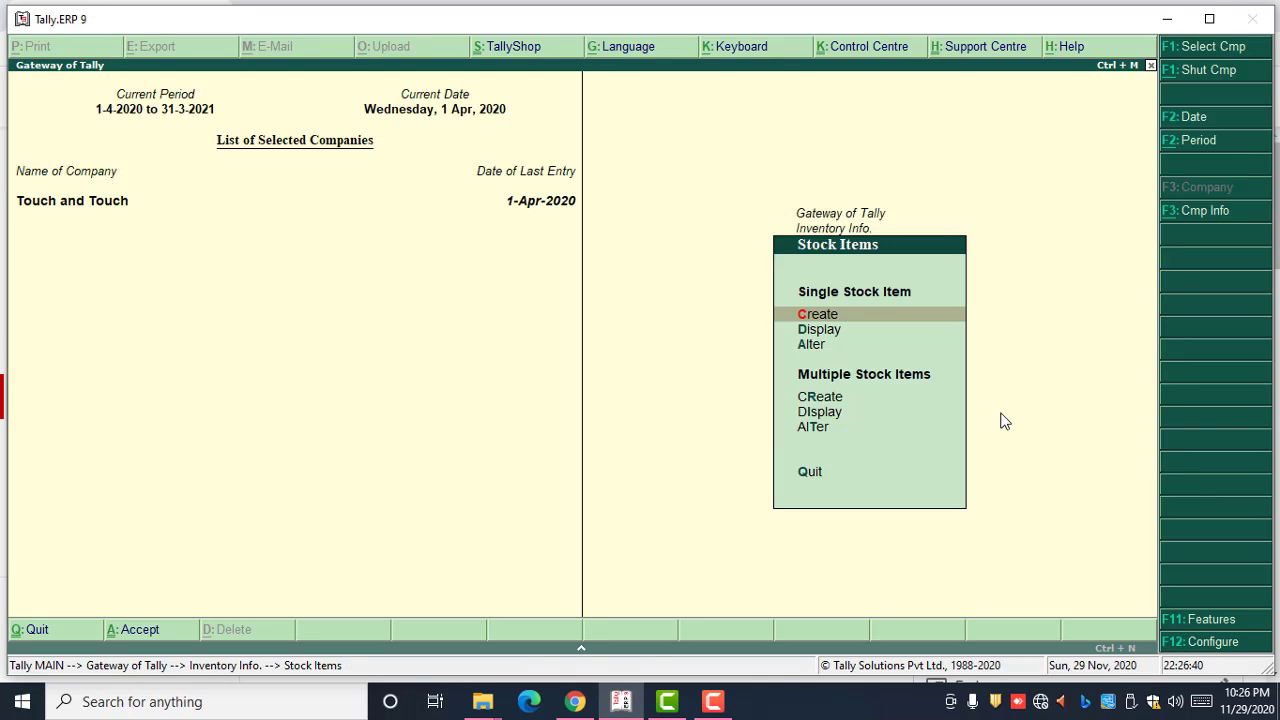
{"action": "key", "text": "Escape"}
- Open the accounts and inventory master configuration and keep language aliases for name set to No
{"action": "key", "text": "F12"}
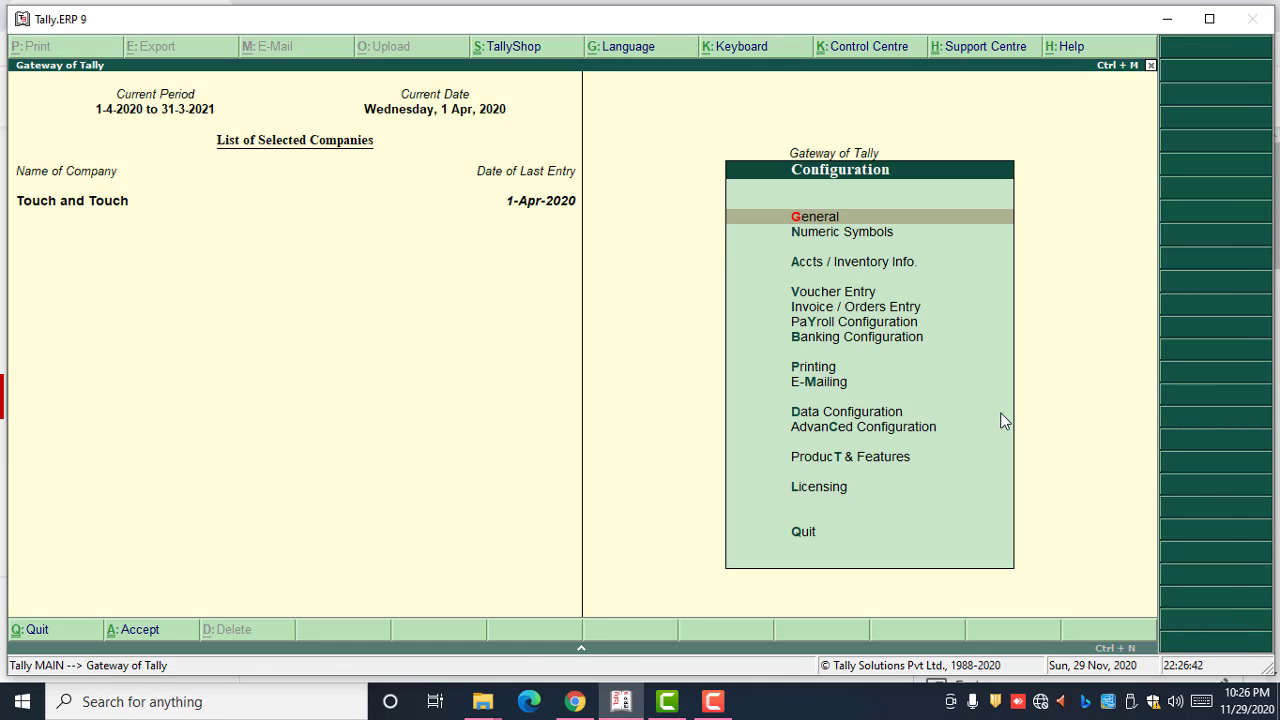
{"action": "key", "text": "Down"}
{"action": "key", "text": "Down"}
{"action": "key", "text": "Return"}
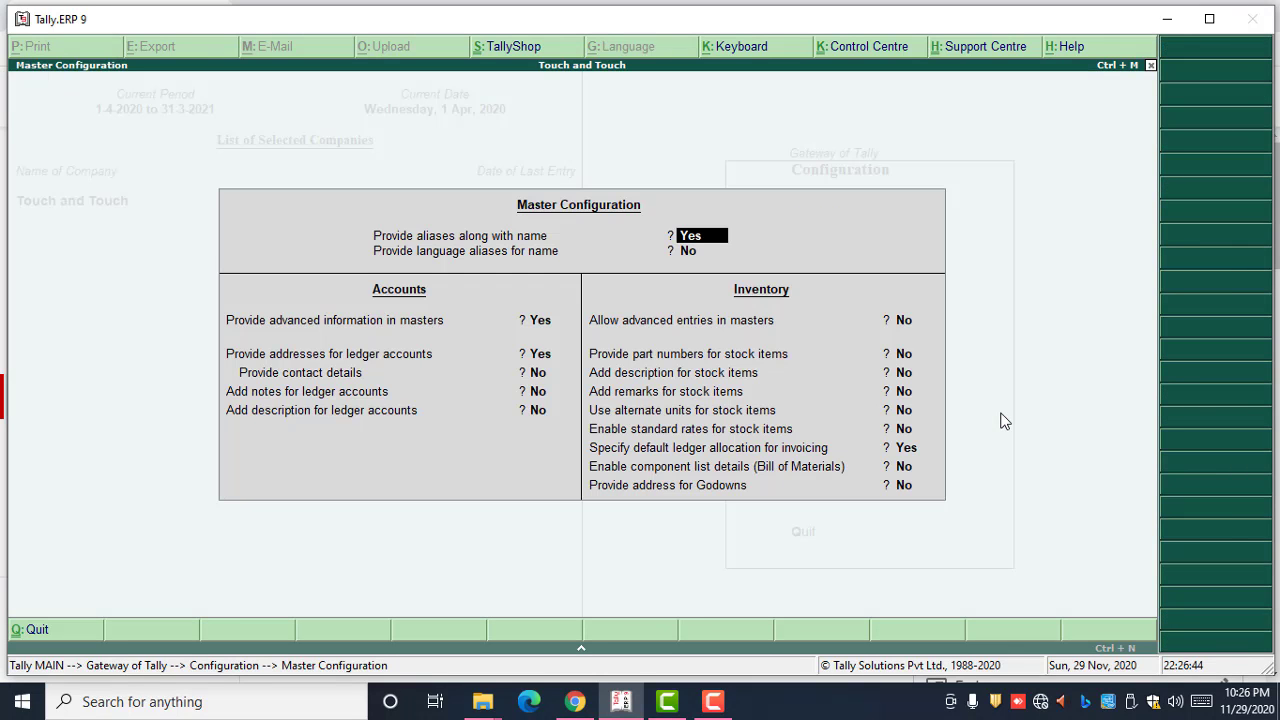
{"action": "key", "text": "Return"}
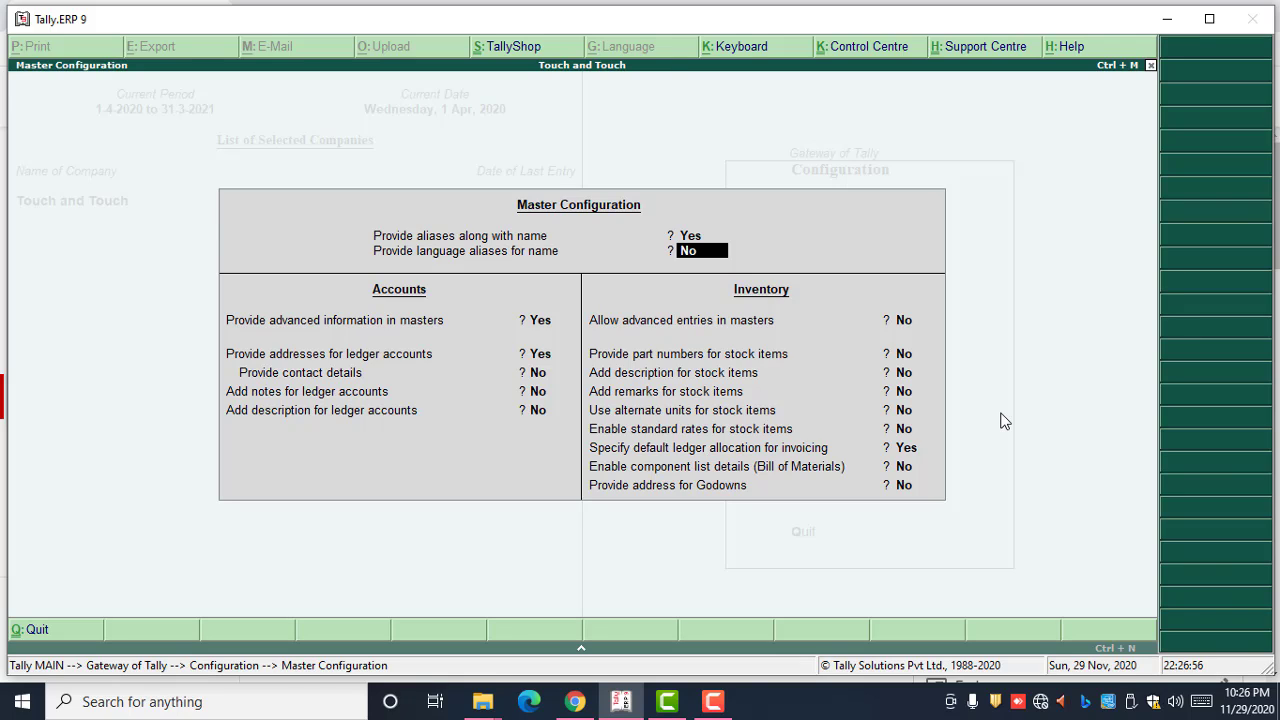
{"action": "type", "text": "Y"}
{"action": "key", "text": "BackSpace"}
{"action": "type", "text": "N"}
{"action": "key", "text": "Return"}
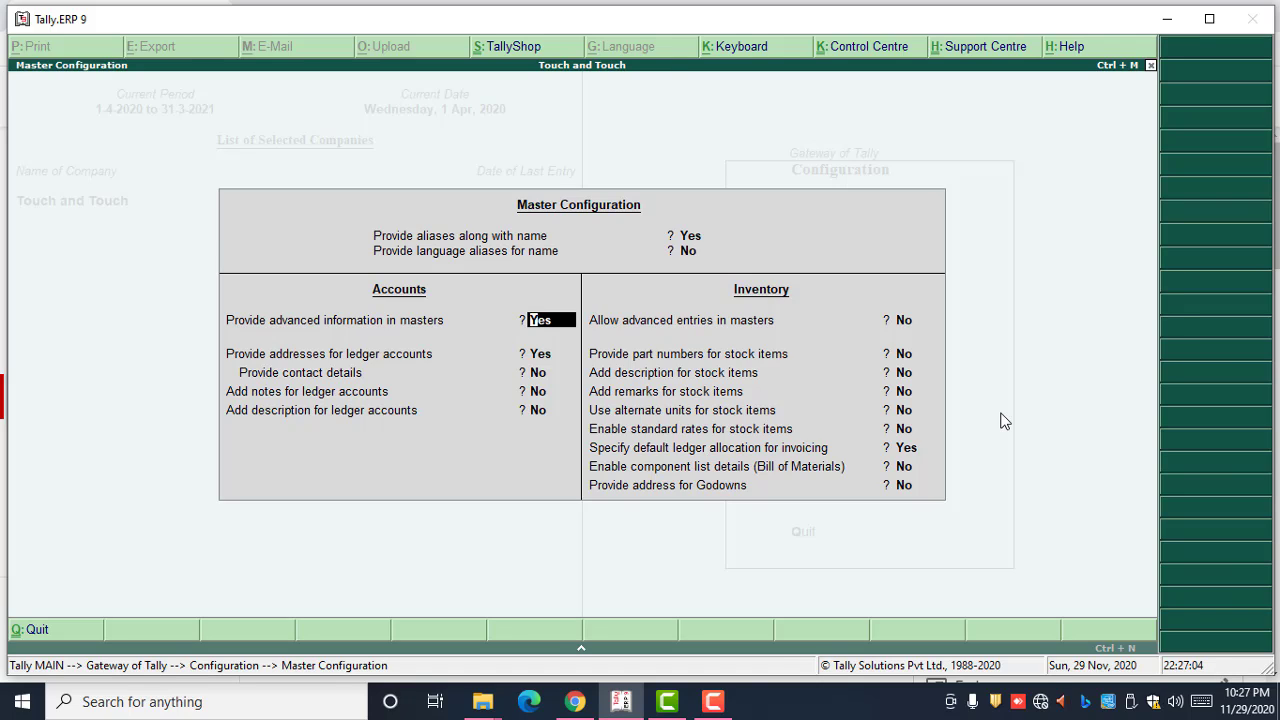
- Set advanced information in masters to No for accounts and save the master configuration
{"action": "type", "text": "N"}
{"action": "key", "text": "Return"}
{"action": "key", "text": "Return"}
{"action": "key", "text": "Return"}
{"action": "key", "text": "Return"}
{"action": "key", "text": "Return"}
{"action": "key", "text": "Return"}
{"action": "key", "text": "Return"}
{"action": "key", "text": "Return"}
{"action": "key", "text": "Return"}
{"action": "key", "text": "Return"}
{"action": "key", "text": "Return"}
{"action": "key", "text": "Return"}
{"action": "key", "text": "Return"}
{"action": "key", "text": "Return"}
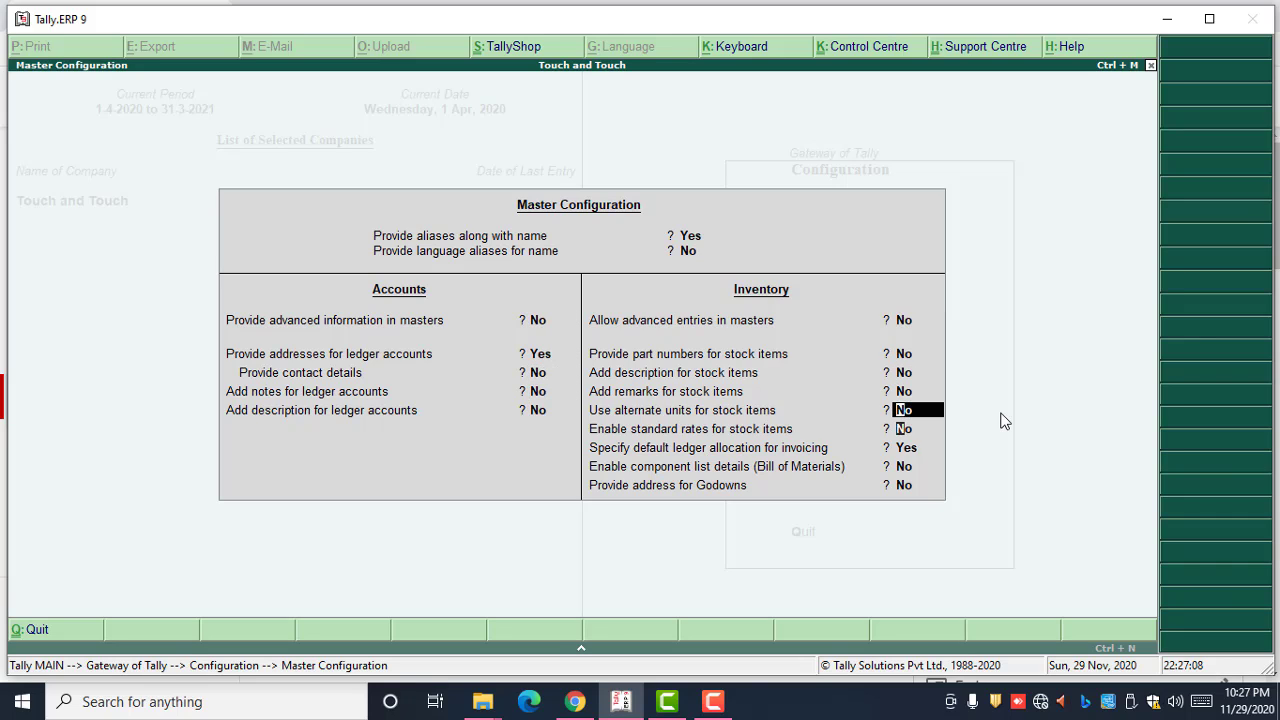
{"action": "key", "text": "Escape"}
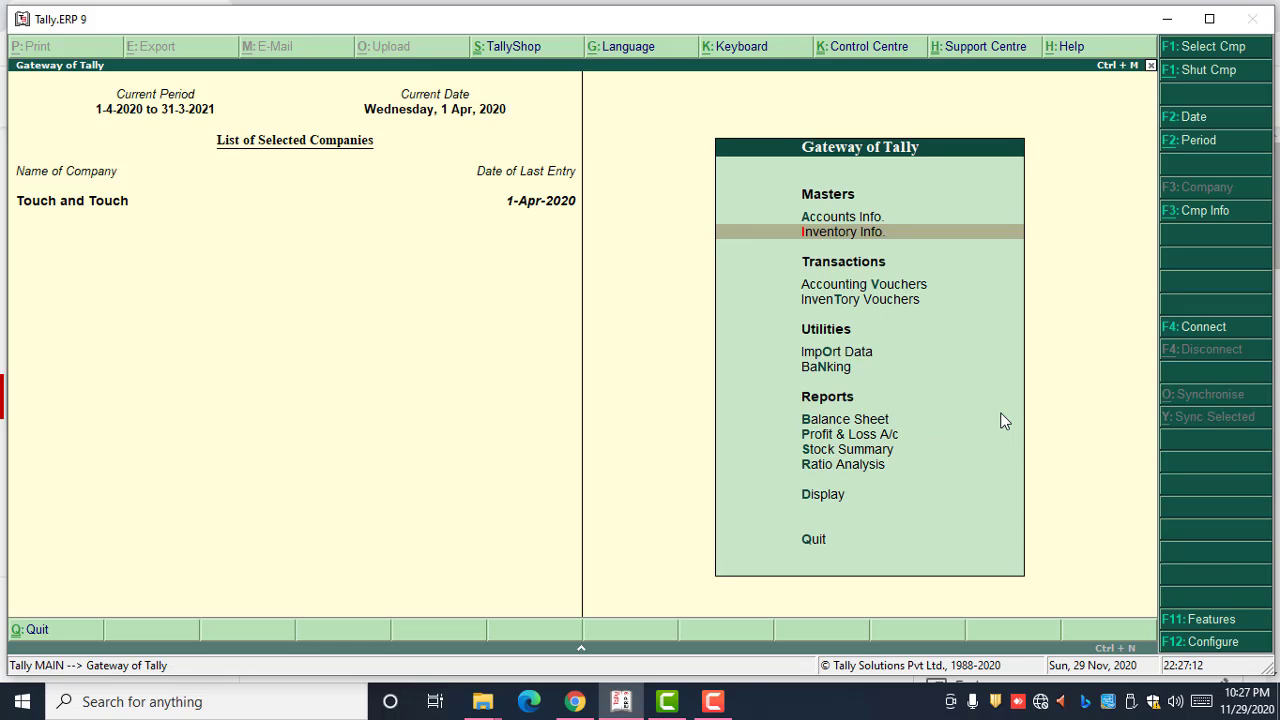
- Reopen the master configuration to check the advanced information setting and return to the Gateway of Tally
{"action": "key", "text": "F12"}
{"action": "key", "text": "Down"}
{"action": "key", "text": "Down"}
{"action": "key", "text": "Return"}
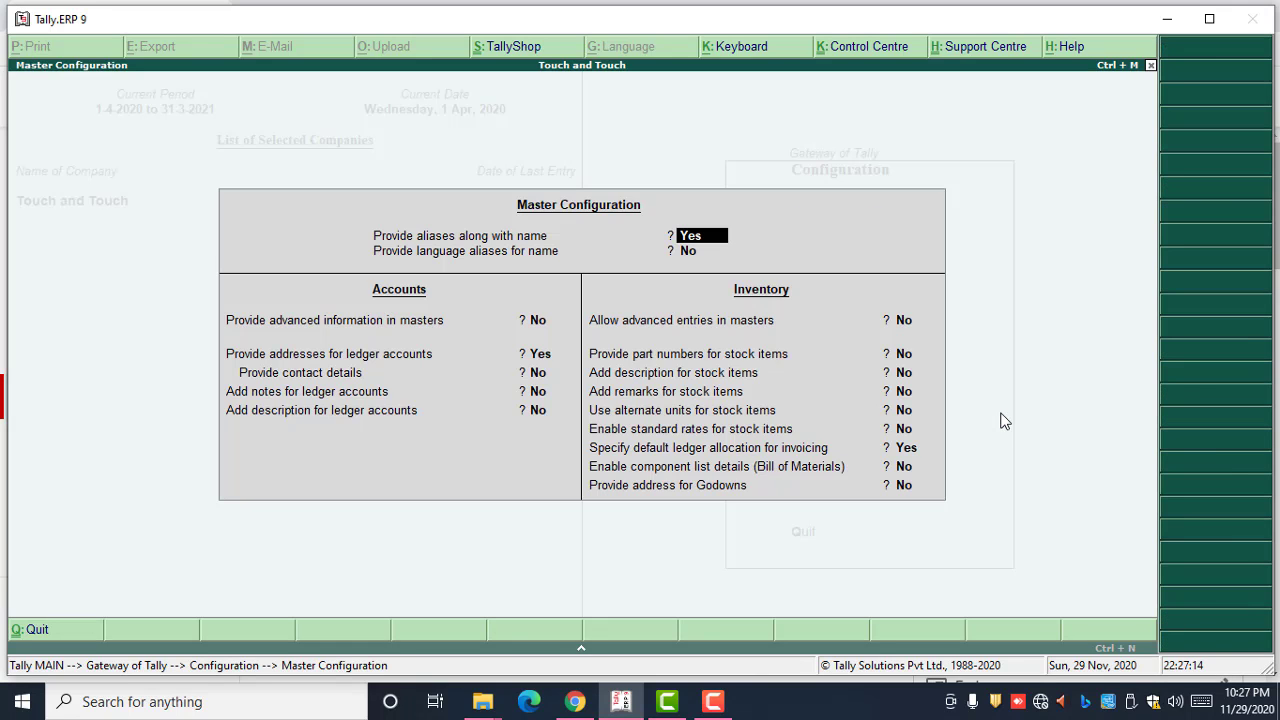
{"action": "key", "text": "Escape"}
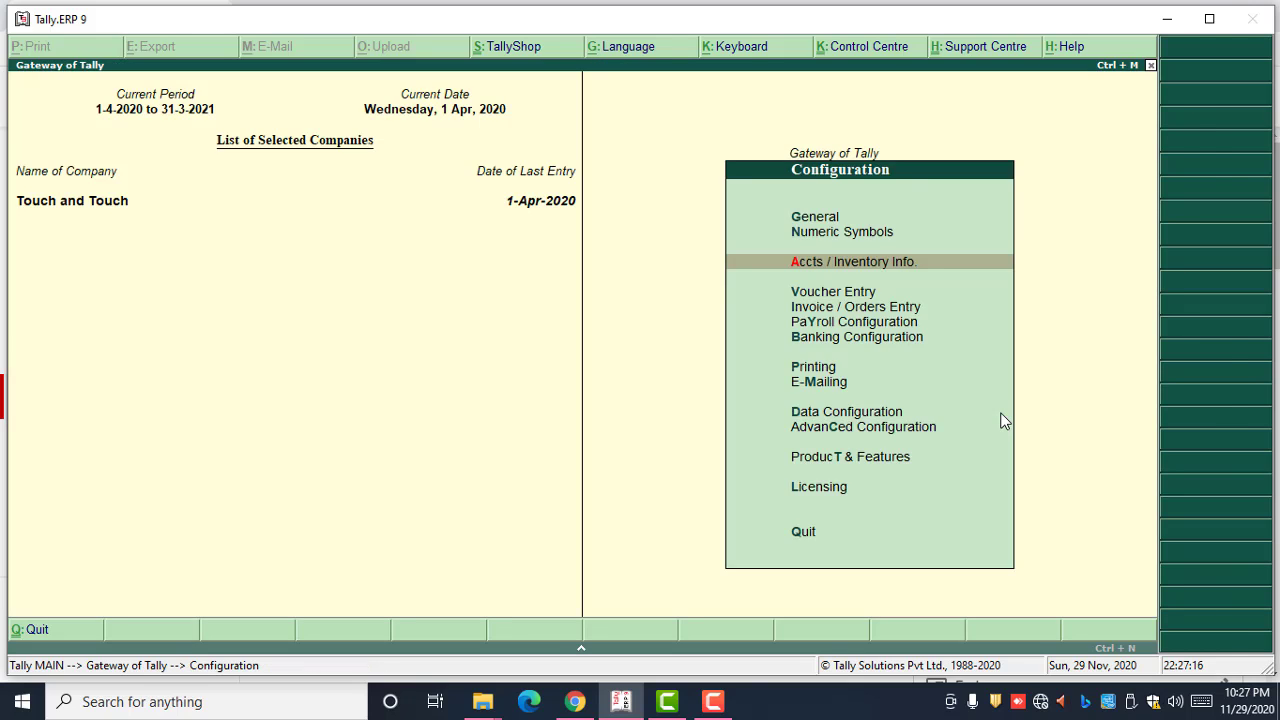
{"action": "key", "text": "Escape"}
- View which fields the single ledger creation form offers and return to the accounts info
{"action": "key", "text": "Up"}
{"action": "key", "text": "Return"}
{"action": "key", "text": "Down"}
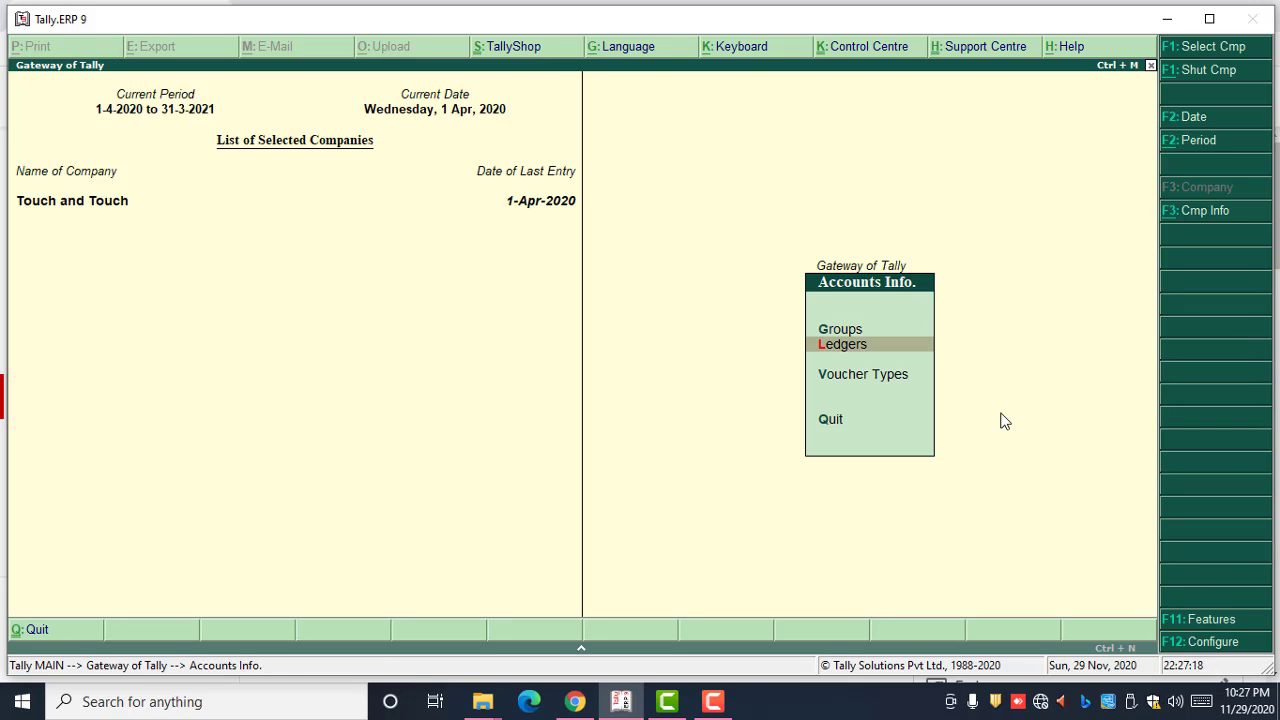
{"action": "key", "text": "Return"}
{"action": "key", "text": "Return"}
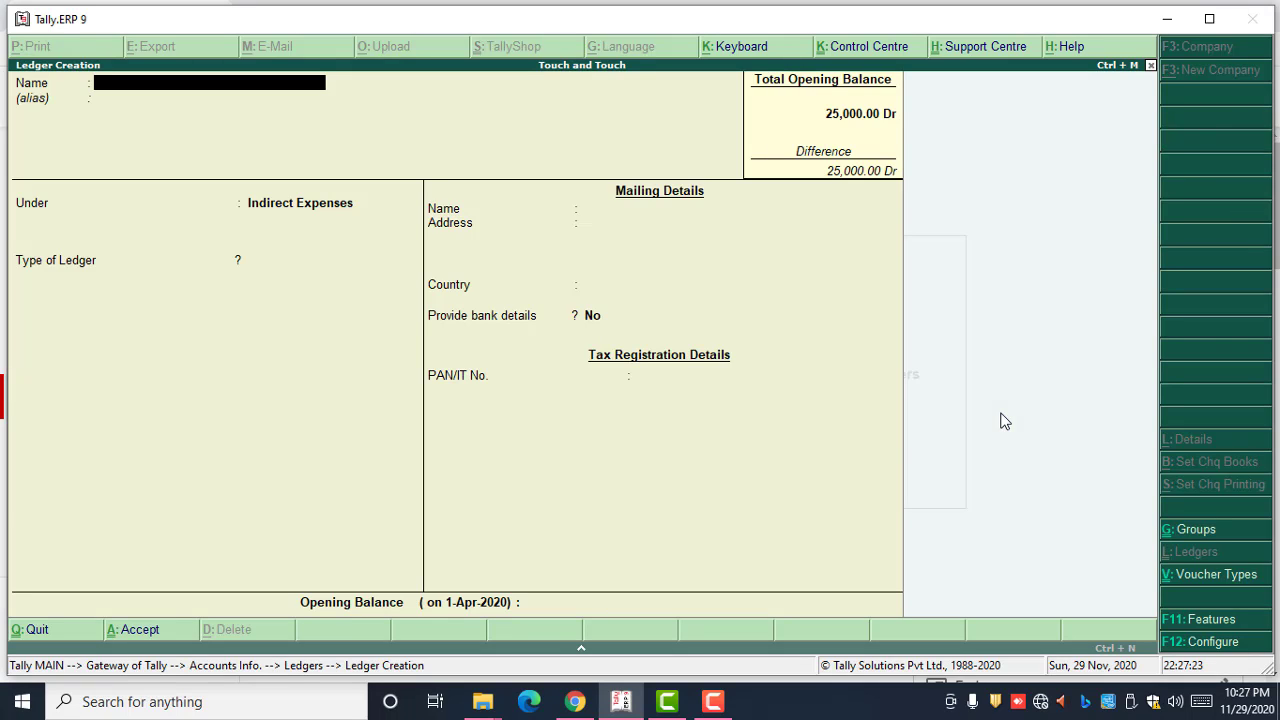
{"action": "key", "text": "Escape"}
{"action": "key", "text": "Escape"}
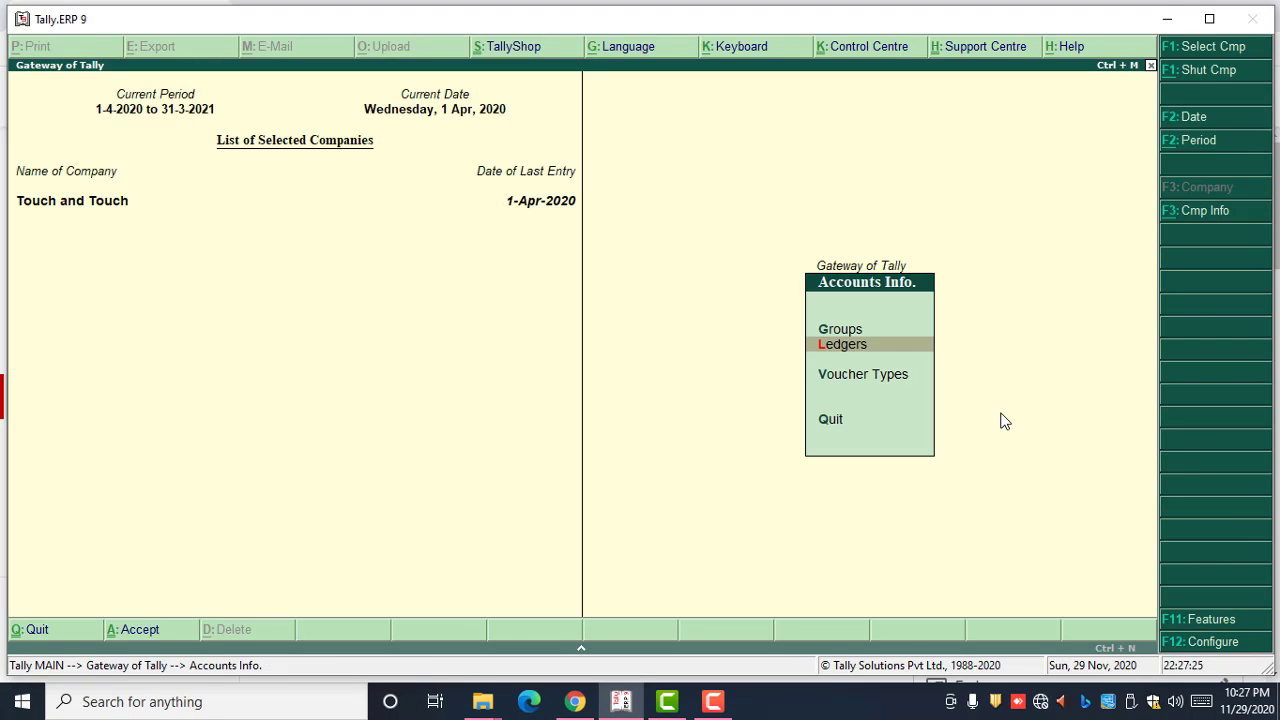
- Open the creation form for a single group in the accounts info
{"action": "key", "text": "Up"}
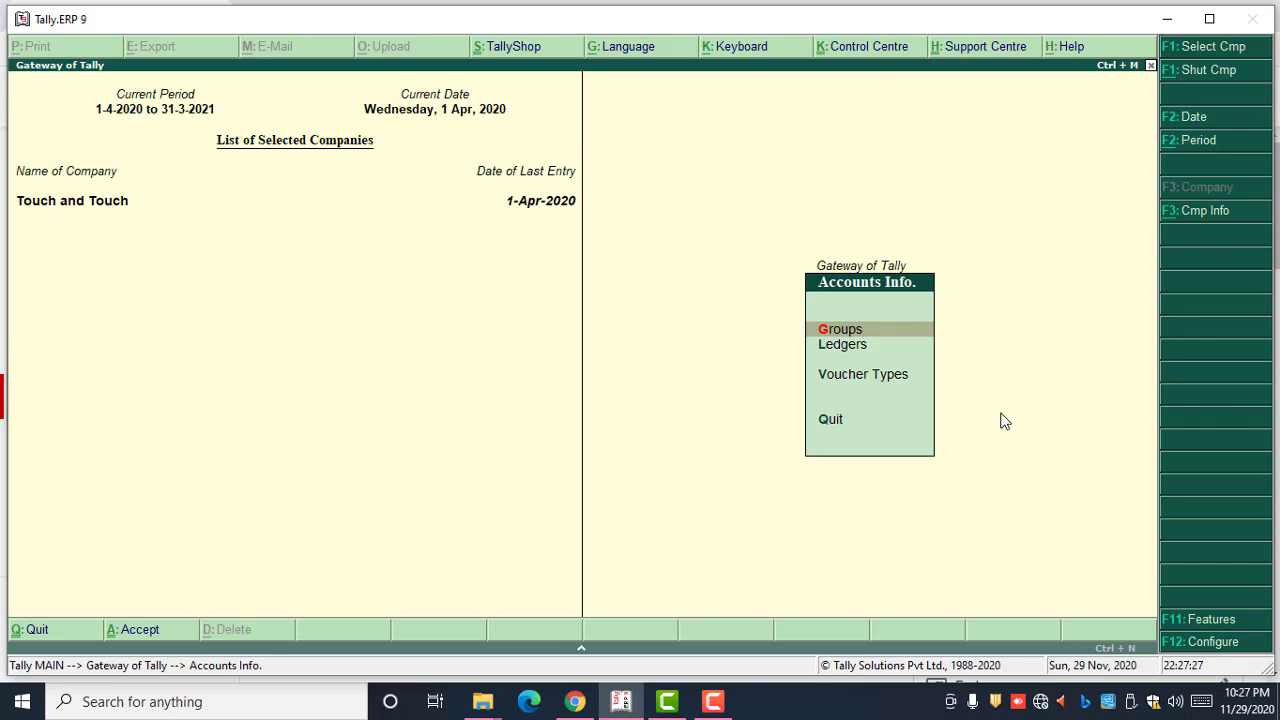
{"action": "key", "text": "Escape"}
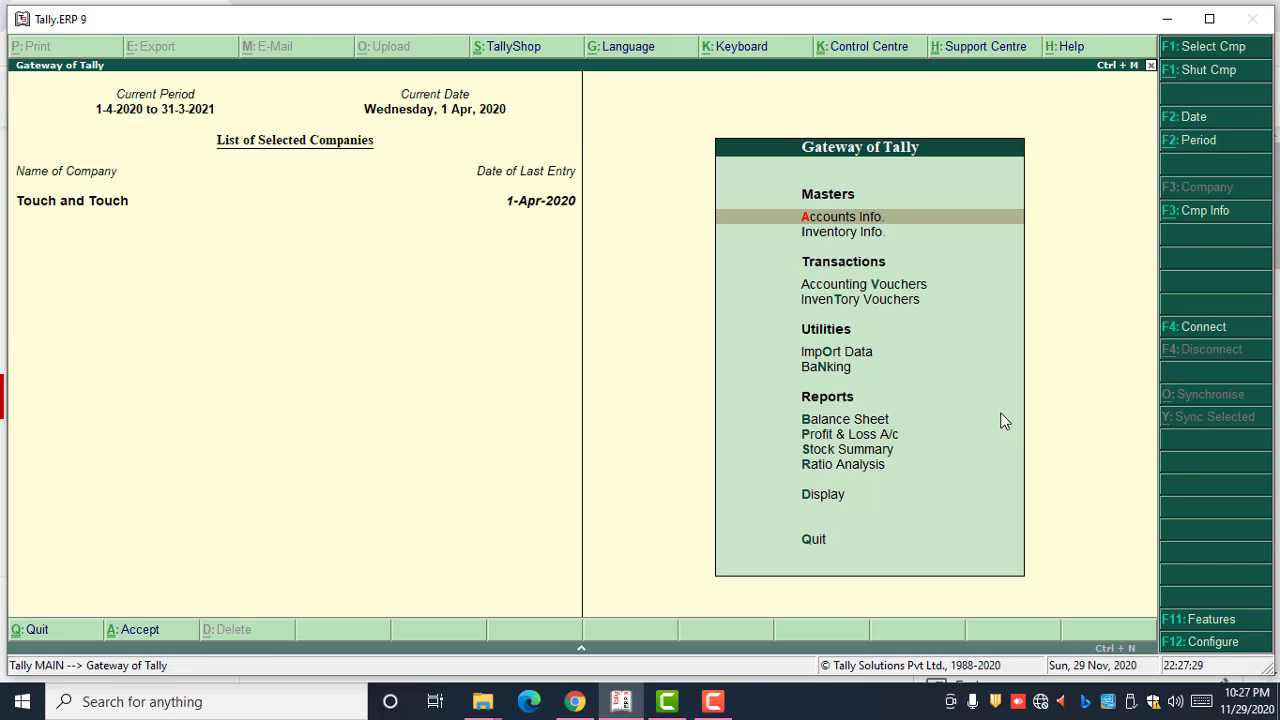
{"action": "key", "text": "Return"}
{"action": "key", "text": "Down"}
{"action": "key", "text": "Down"}
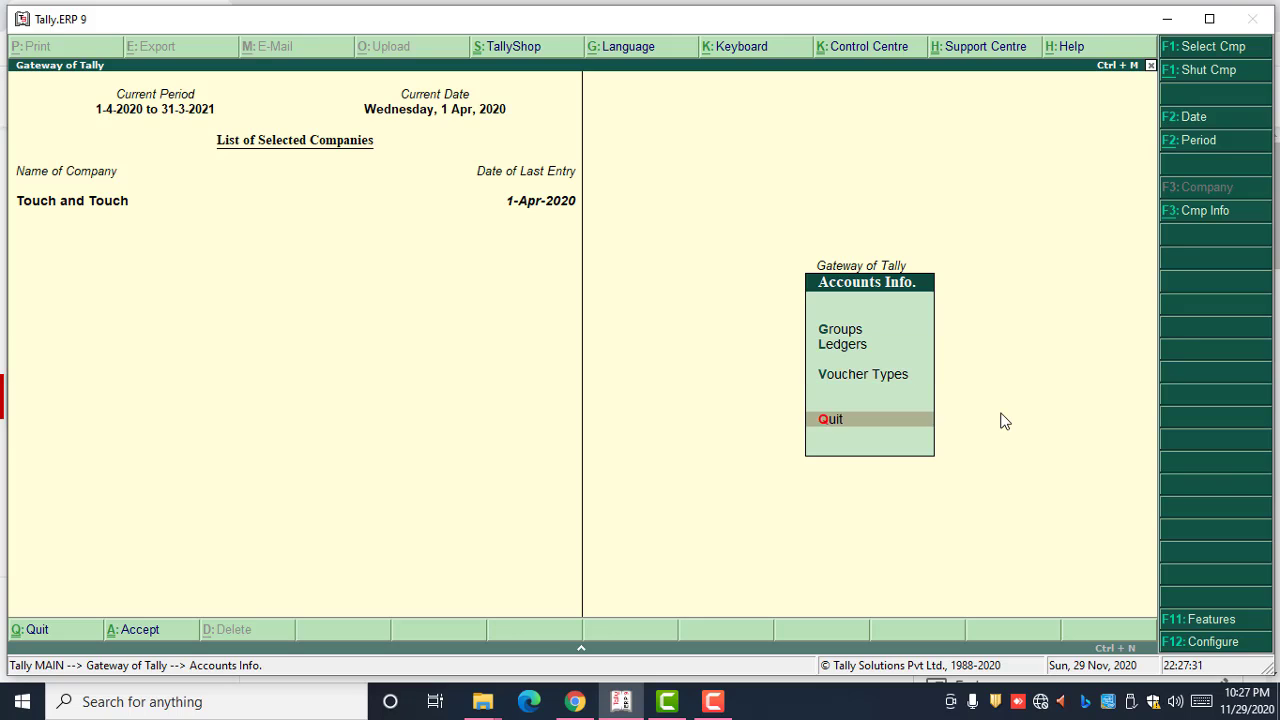
{"action": "key", "text": "Down"}
{"action": "key", "text": "Up"}
{"action": "key", "text": "Down"}
{"action": "key", "text": "Up"}
{"action": "key", "text": "Up"}
{"action": "key", "text": "Up"}
{"action": "key", "text": "Up"}
{"action": "key", "text": "Return"}
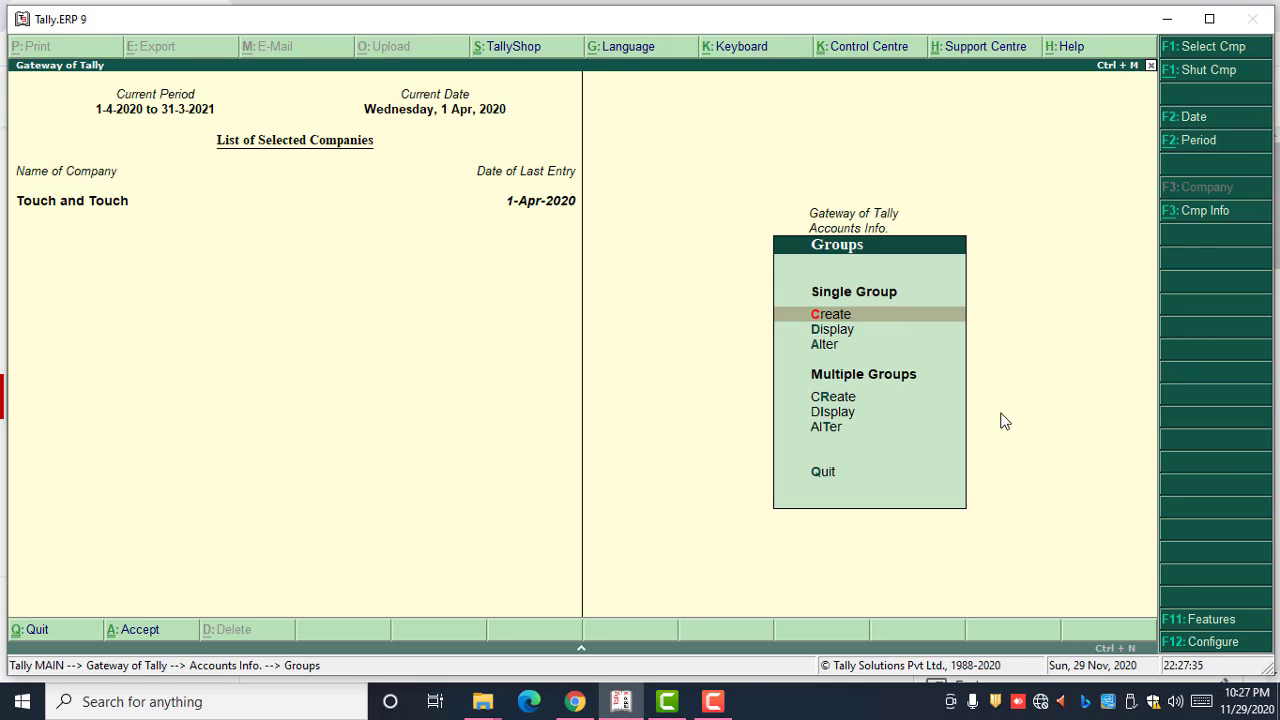
{"action": "key", "text": "Return"}
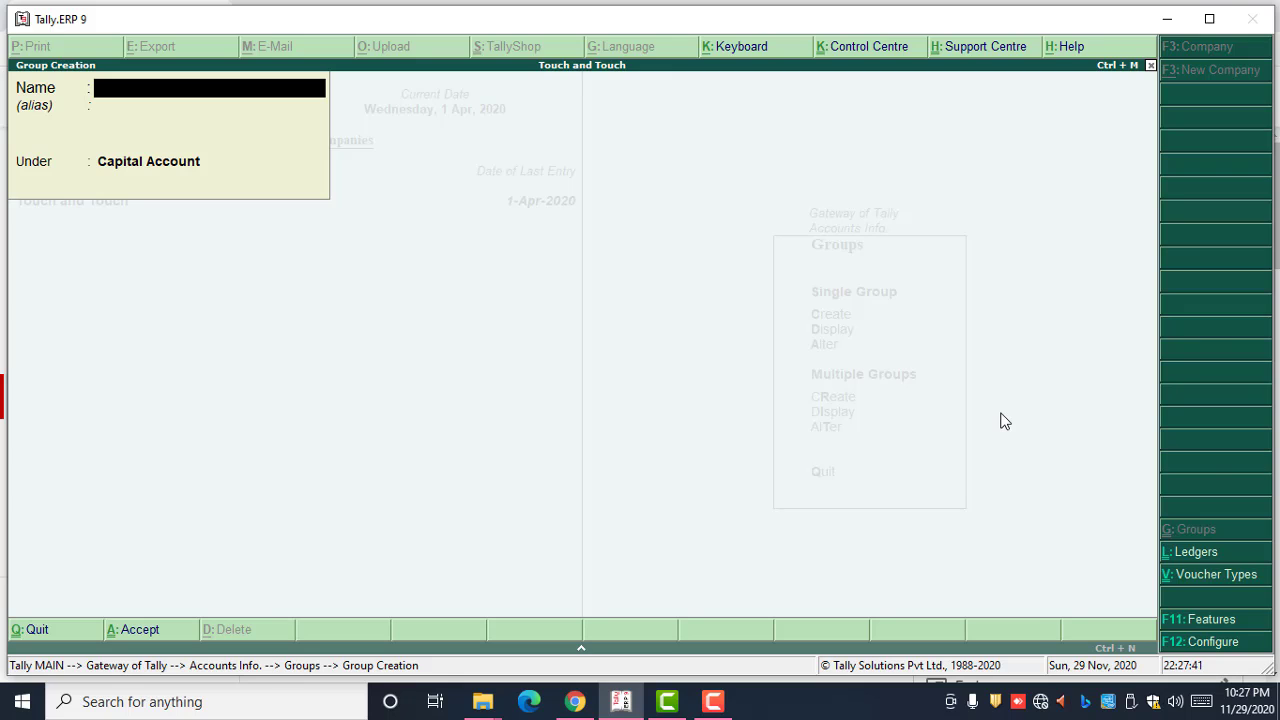
- Set advanced information in masters to Yes in the group configuration and leave the group creation without saving a group
{"action": "key", "text": "F12"}
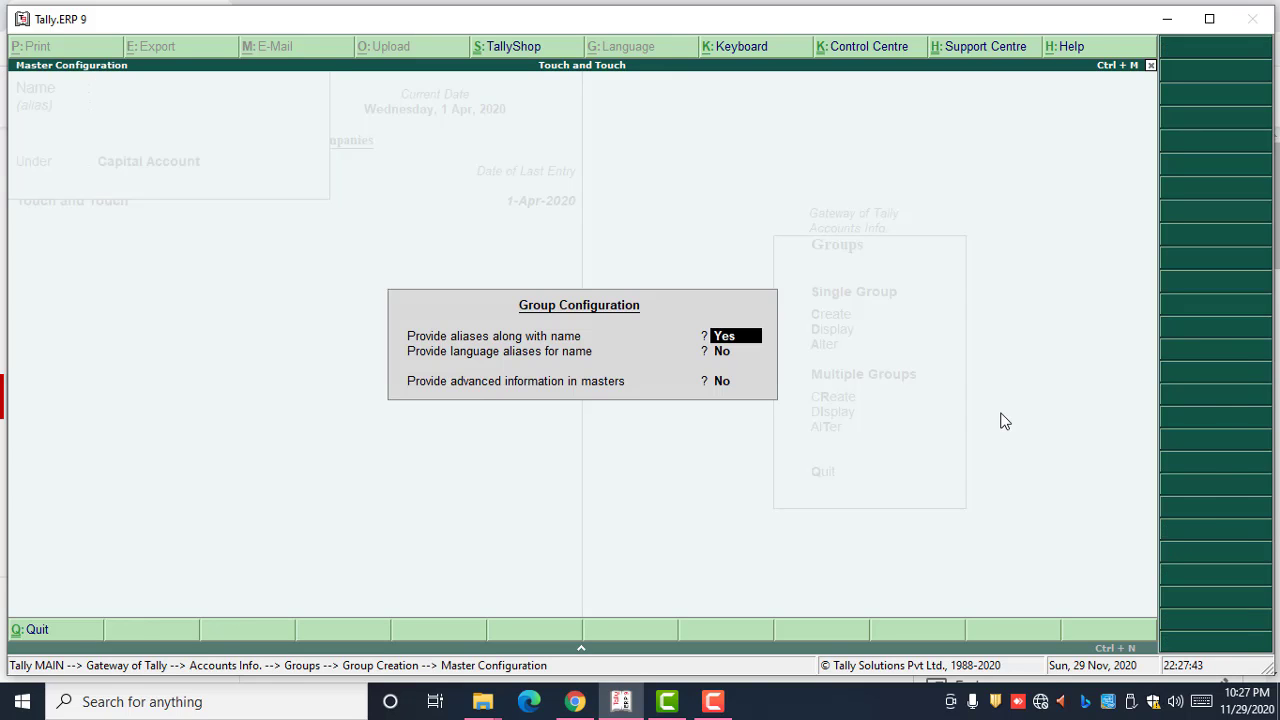
{"action": "key", "text": "Return"}
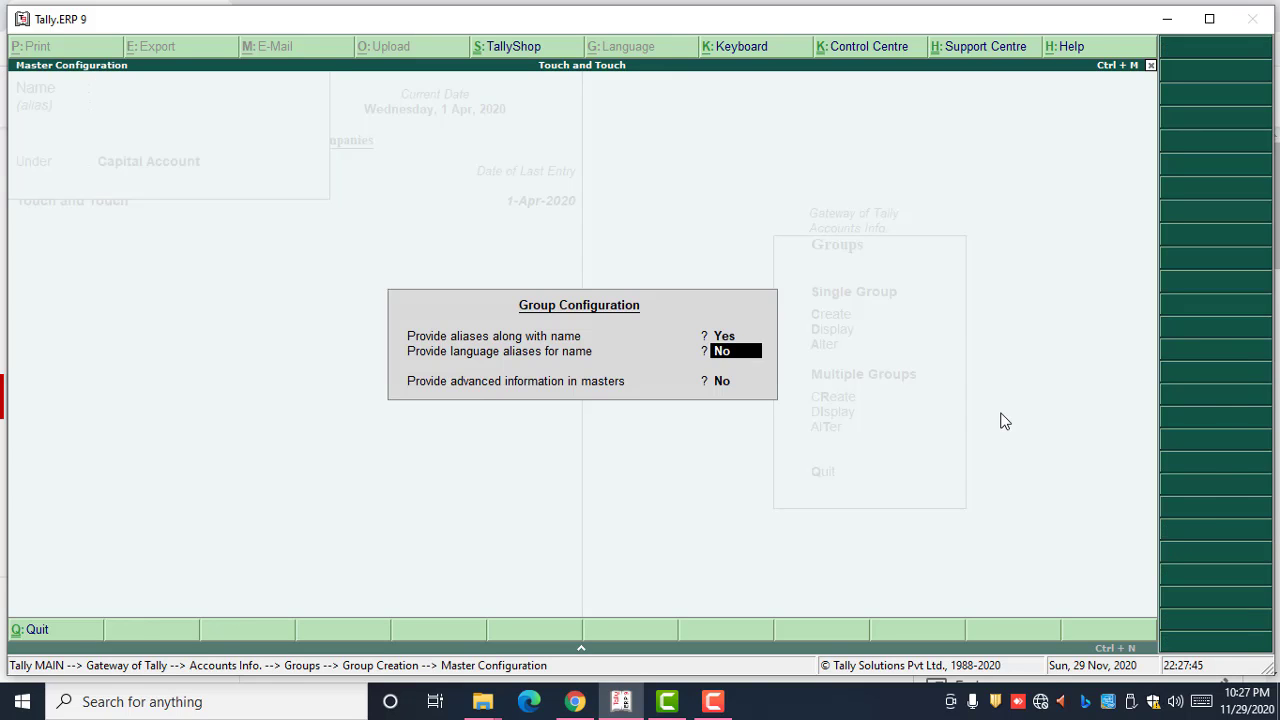
{"action": "key", "text": "Return"}
{"action": "type", "text": "YES"}
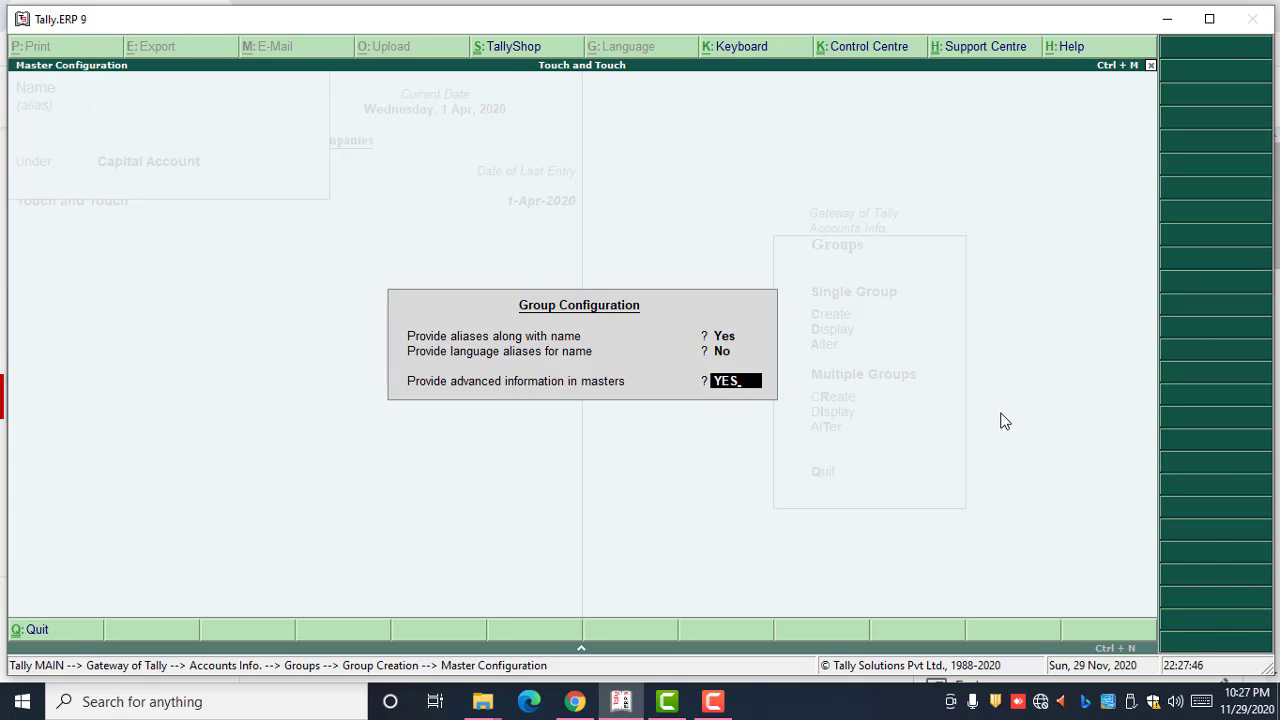
{"action": "key", "text": "Return"}
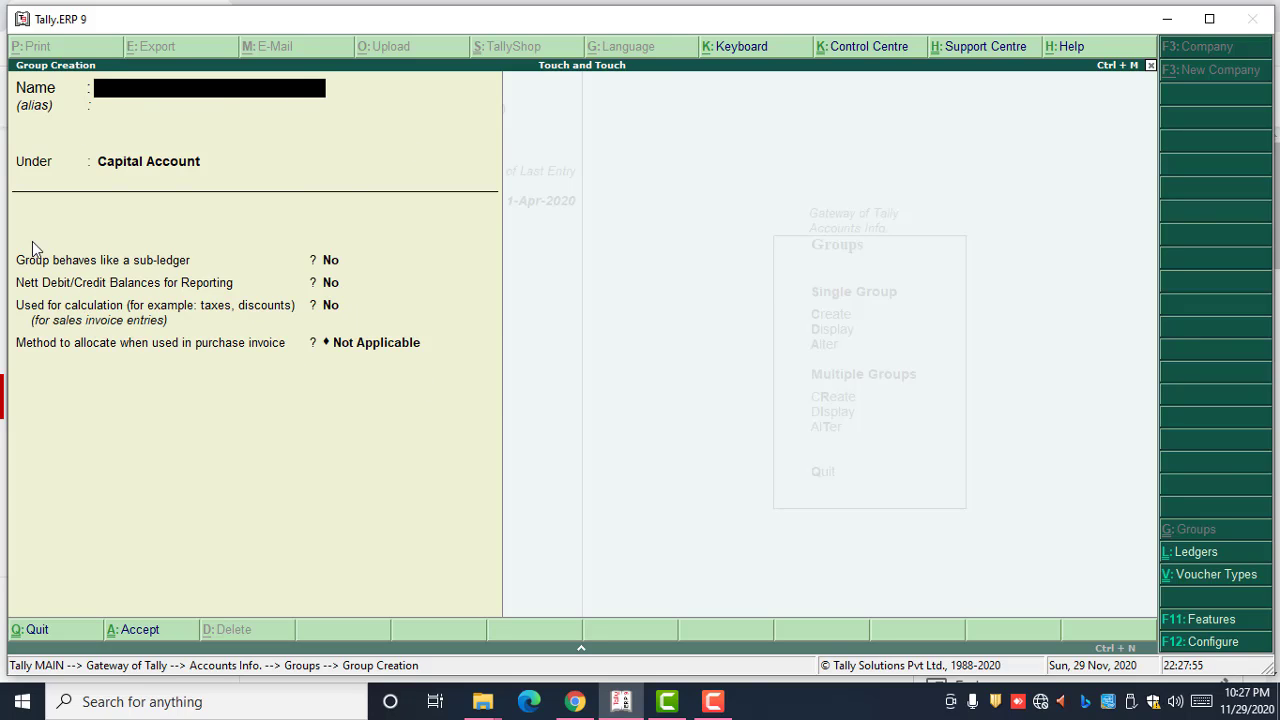
{"action": "key", "text": "Escape"}
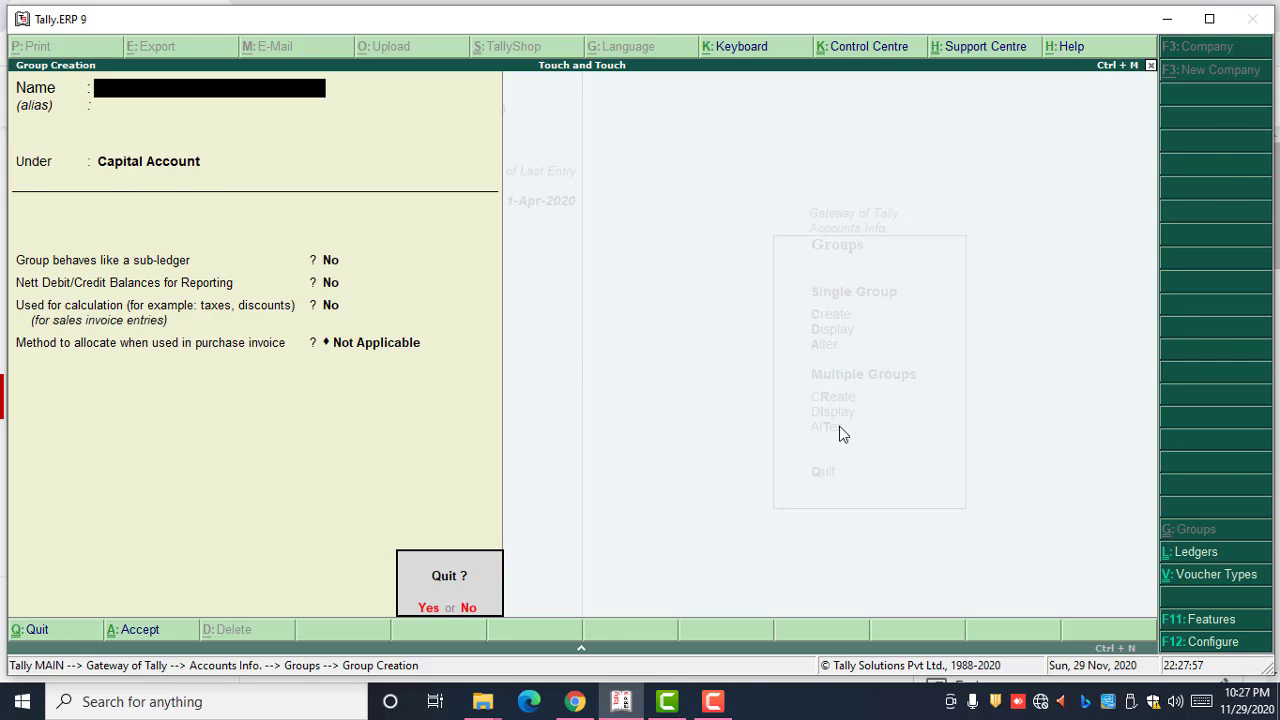
{"action": "key", "text": "Return"}
{"action": "key", "text": "Escape"}
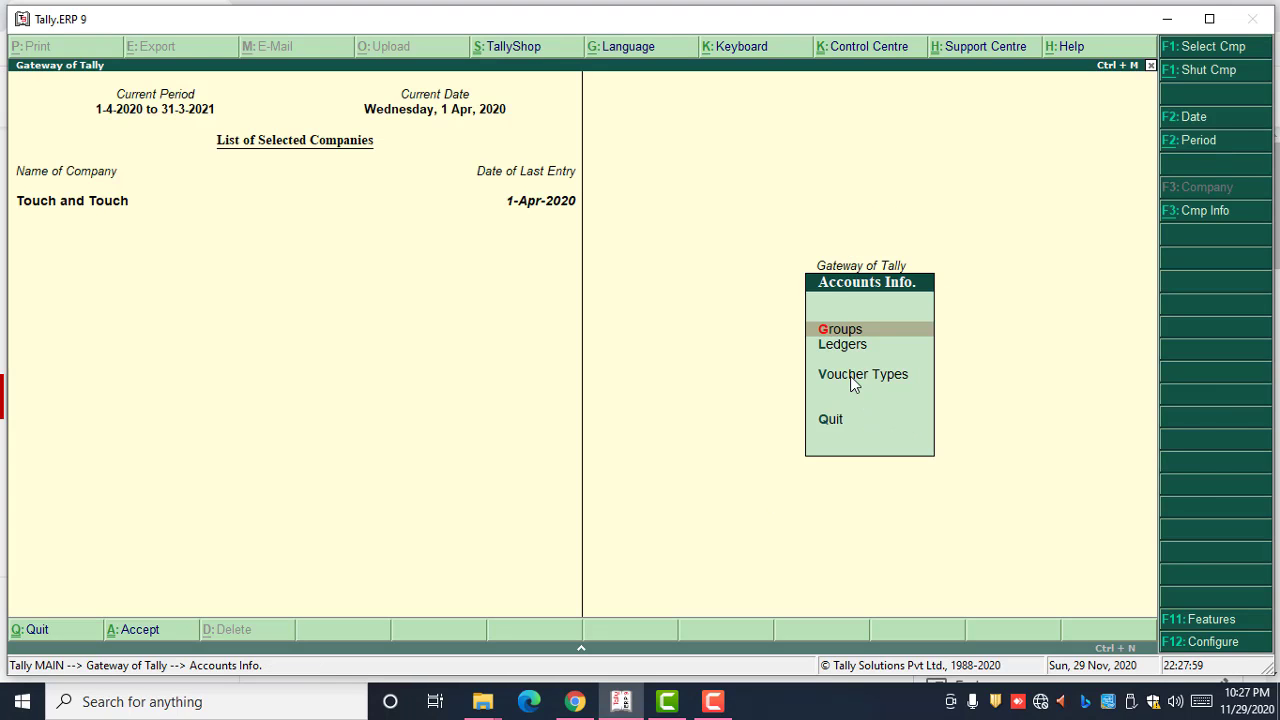
{"action": "key", "text": "Escape"}
- Set notes and description for ledger accounts to Yes in the accounts and inventory master configuration and save it
{"action": "key", "text": "F12"}
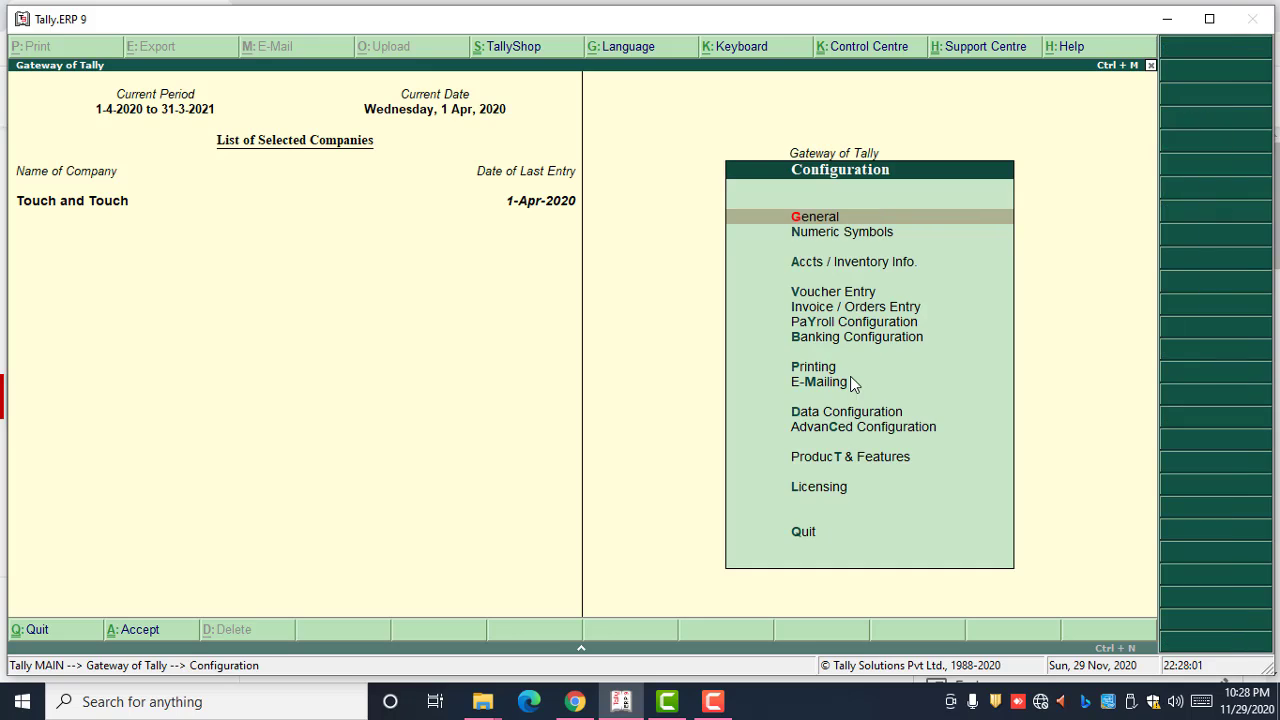
{"action": "key", "text": "Down"}
{"action": "key", "text": "Down"}
{"action": "key", "text": "Return"}
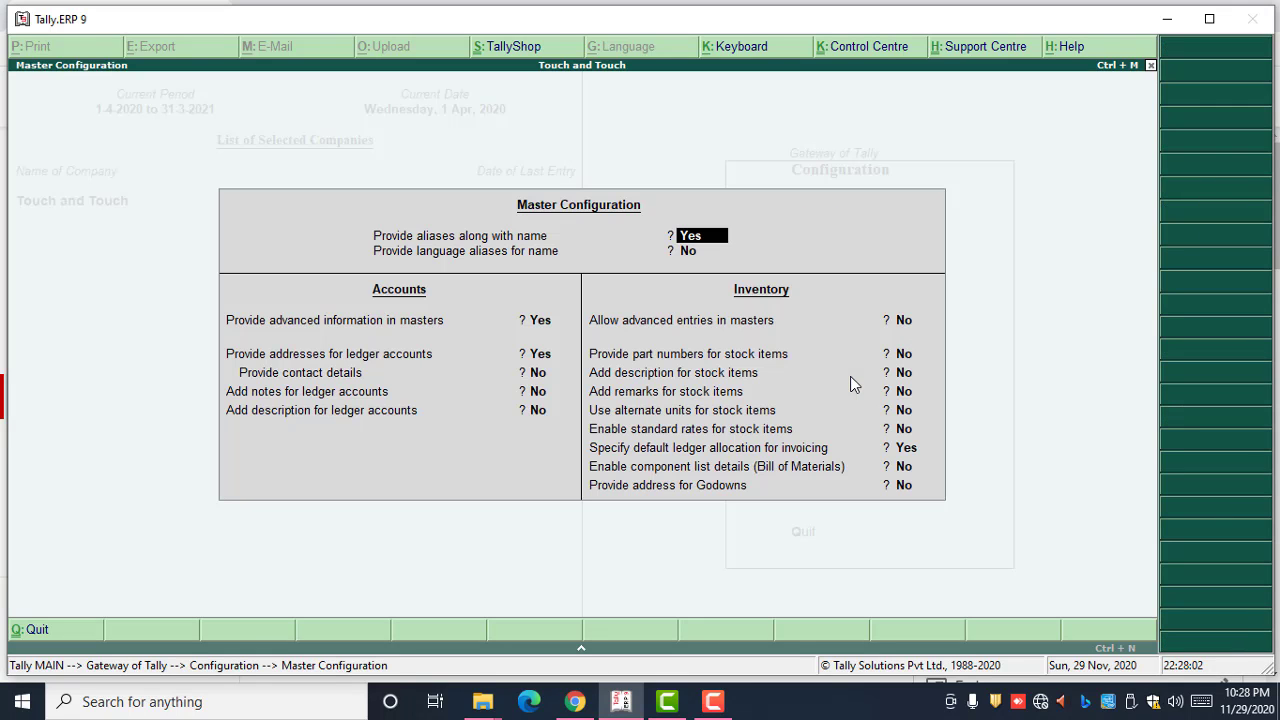
{"action": "key", "text": "Return"}
{"action": "key", "text": "Return"}
{"action": "key", "text": "Return"}
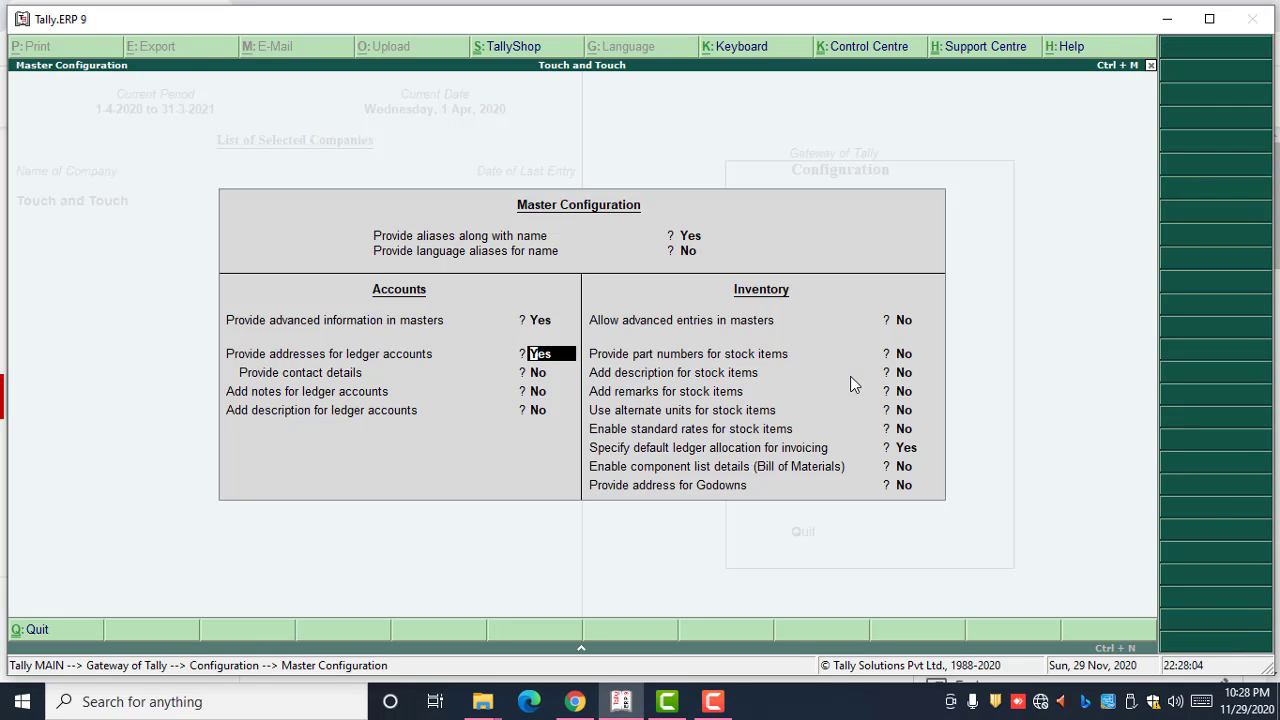
{"action": "key", "text": "Return"}
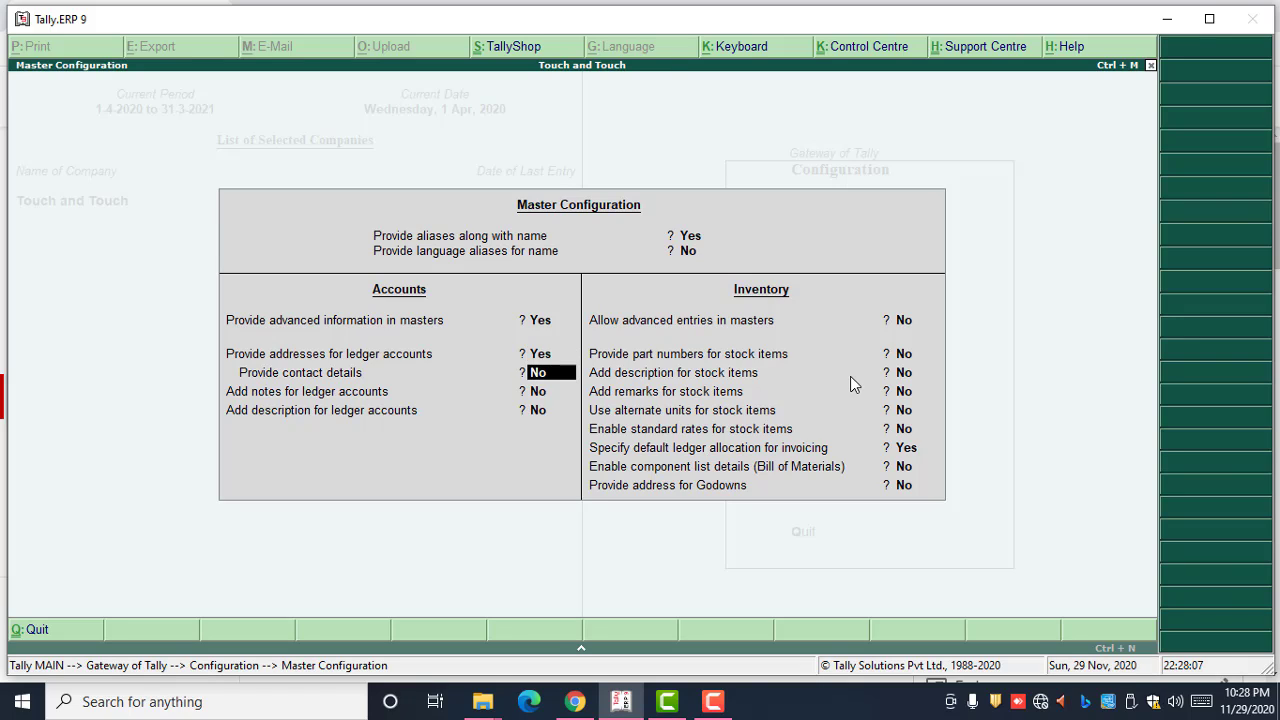
{"action": "key", "text": "Return"}
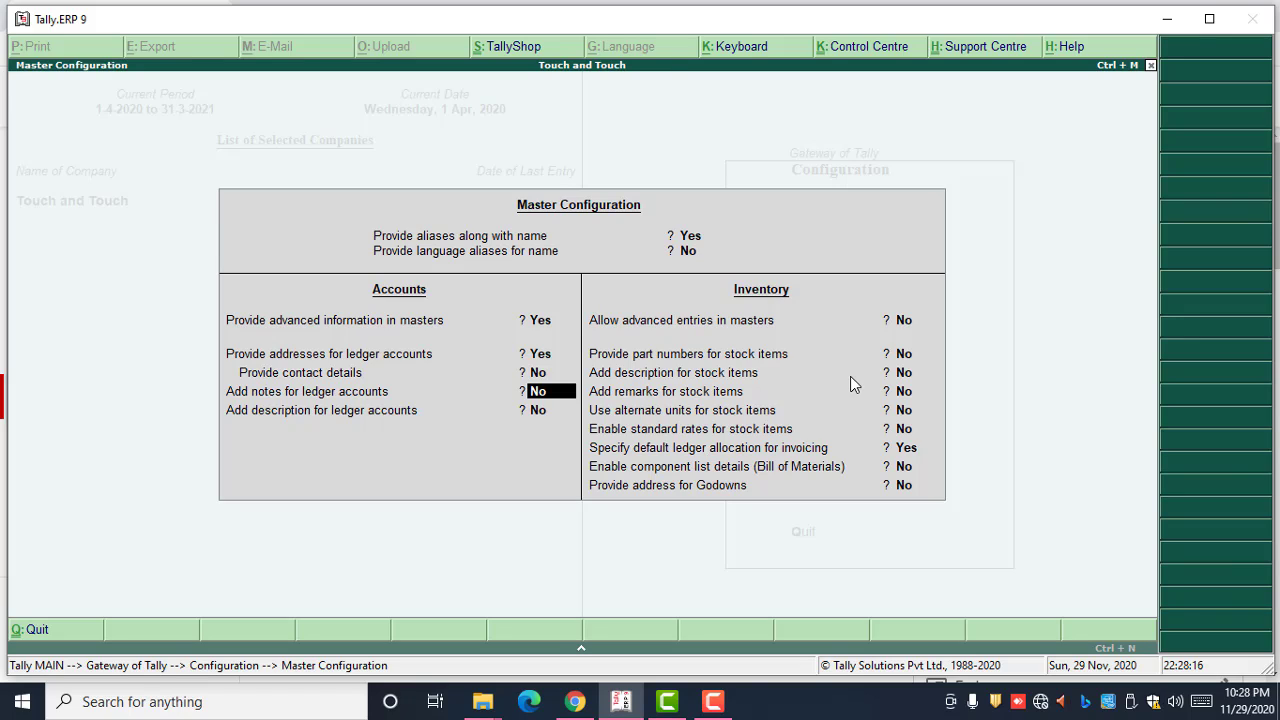
{"action": "type", "text": "y"}
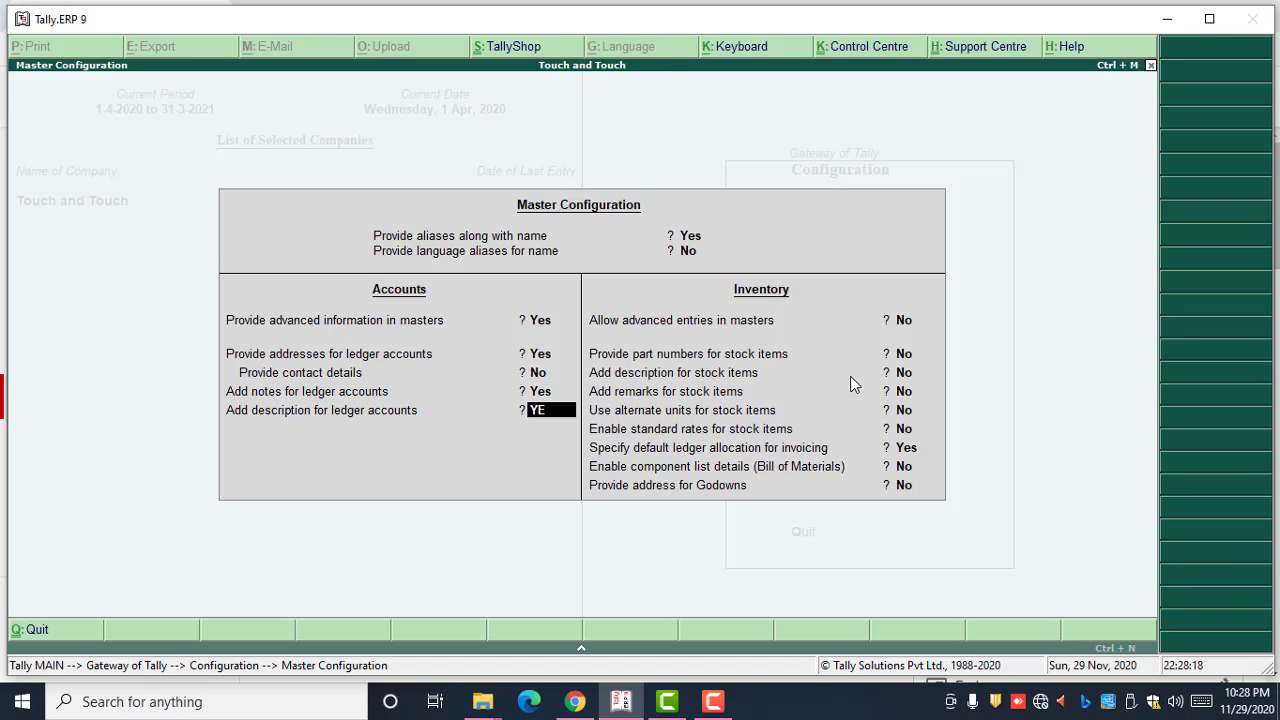
{"action": "type", "text": "y"}
{"action": "key", "text": "Return"}
{"action": "key", "text": "Return"}
{"action": "key", "text": "Return"}
{"action": "key", "text": "Return"}
{"action": "key", "text": "Return"}
{"action": "key", "text": "Return"}
{"action": "key", "text": "Return"}
{"action": "key", "text": "Return"}
{"action": "key", "text": "Return"}
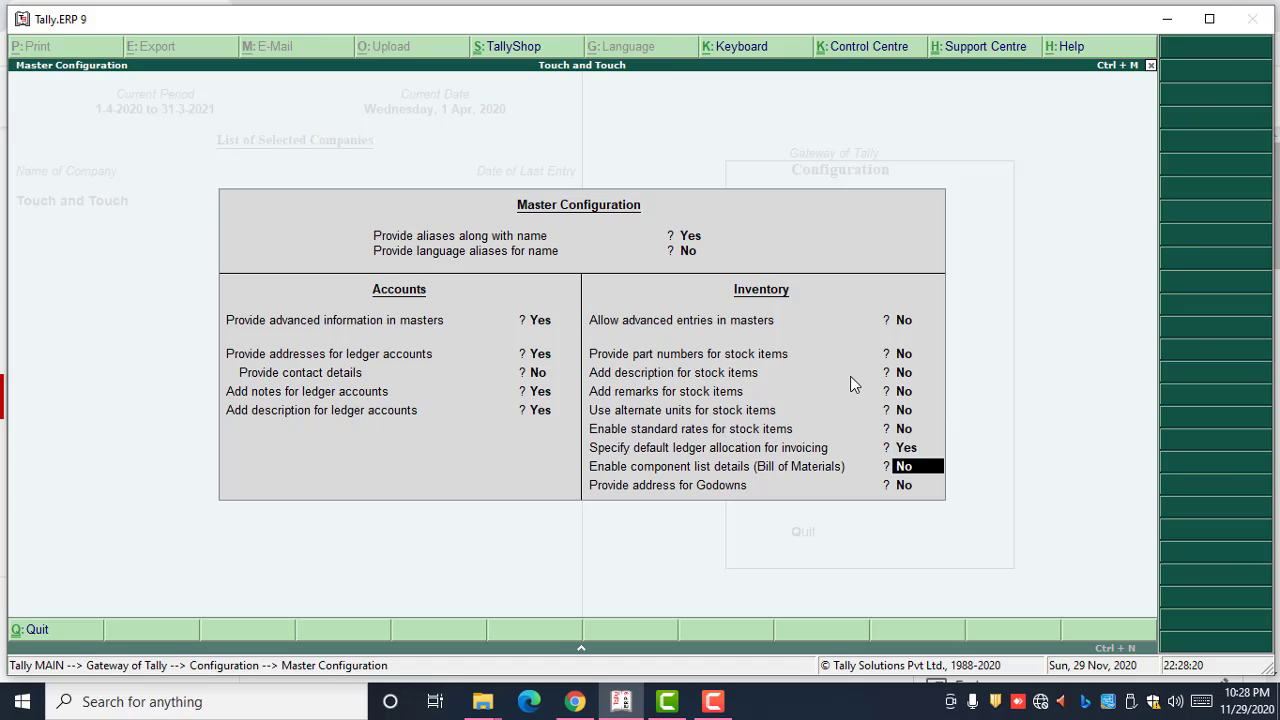
{"action": "key", "text": "Escape"}
- Start creating a single ledger in the accounts info and name it SDFSDF
{"action": "key", "text": "Return"}
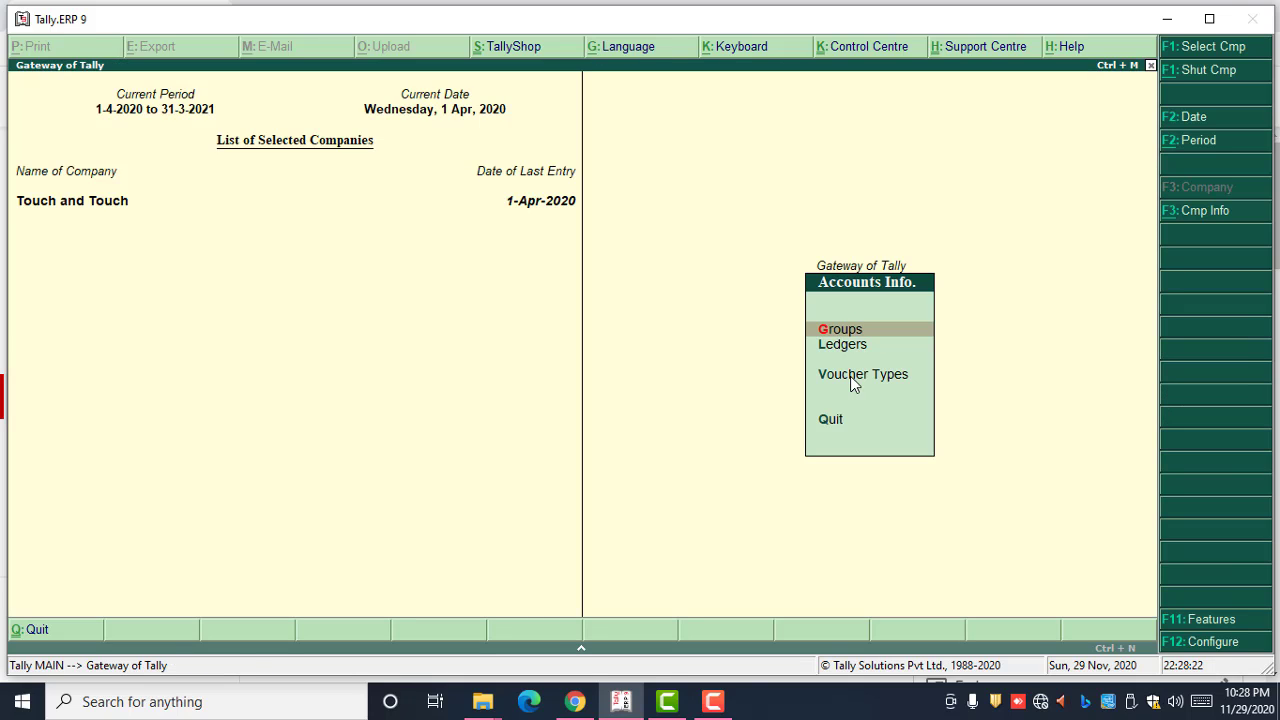
{"action": "key", "text": "Down"}
{"action": "key", "text": "Return"}
{"action": "key", "text": "Return"}
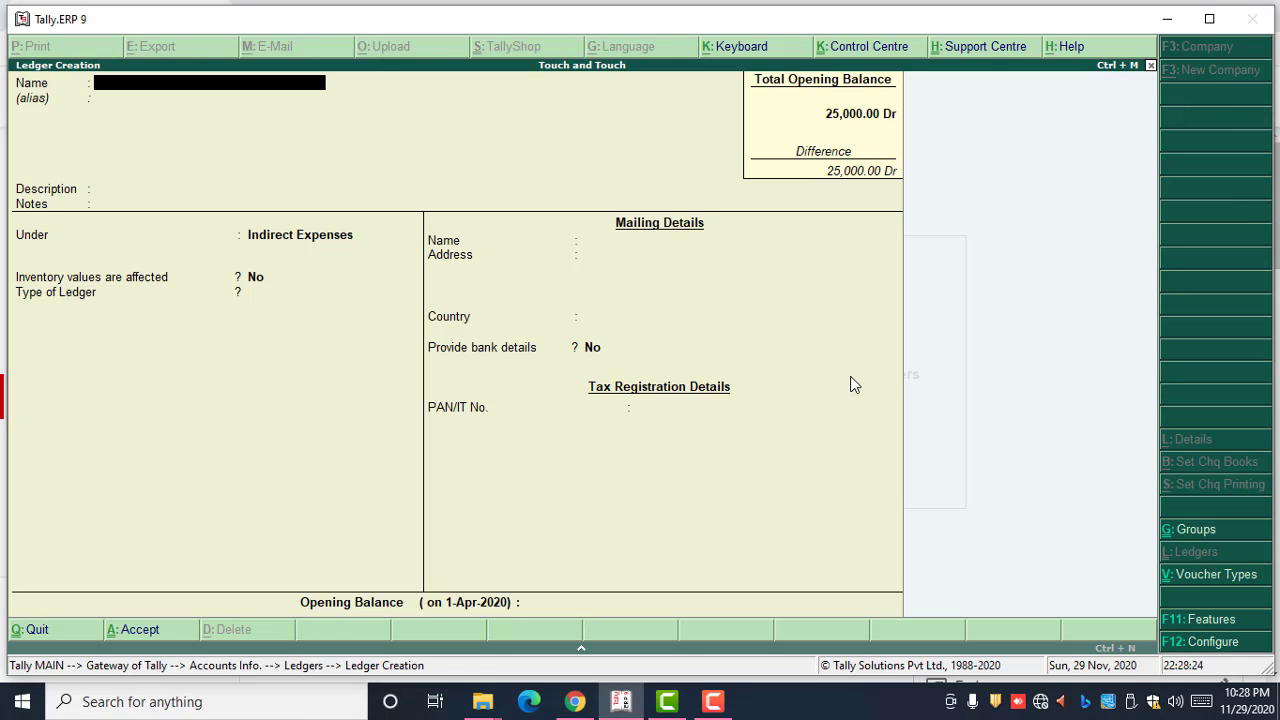
{"action": "type", "text": "SDFSDF"}
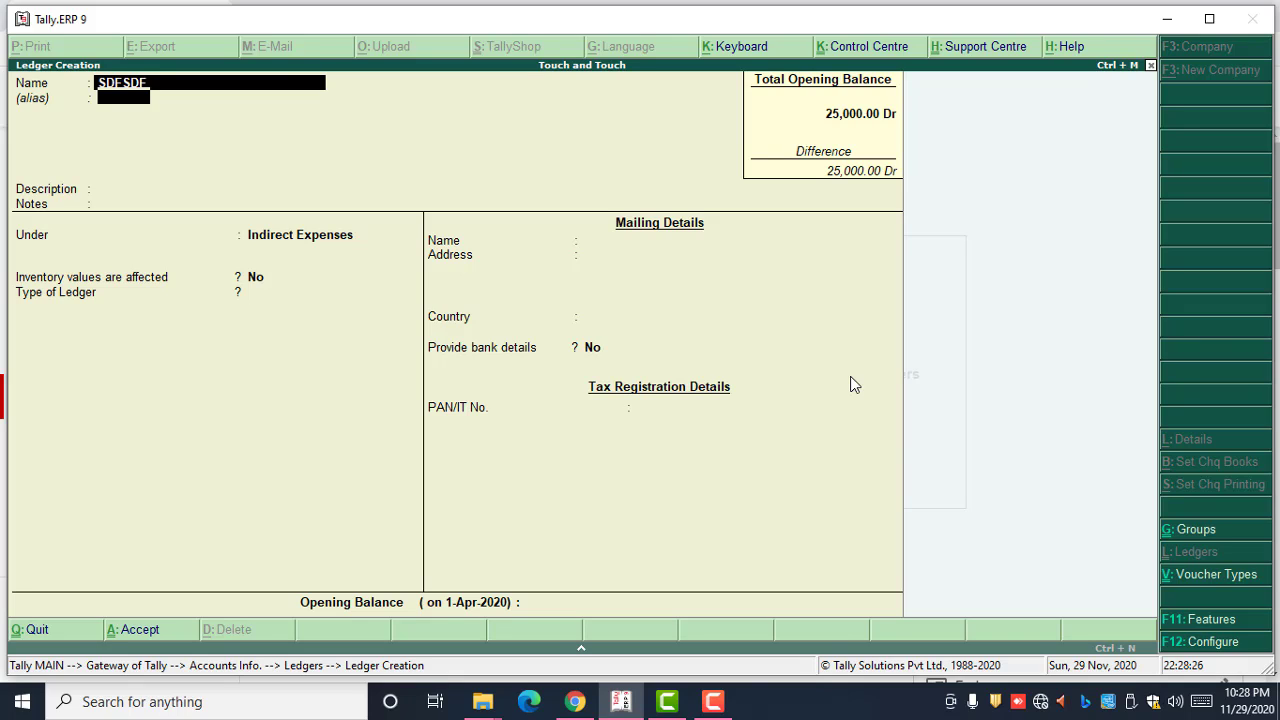
- Go through the new ledger's alias, description and notes fields, leaving them blank
{"action": "key", "text": "Return"}
{"action": "key", "text": "Return"}
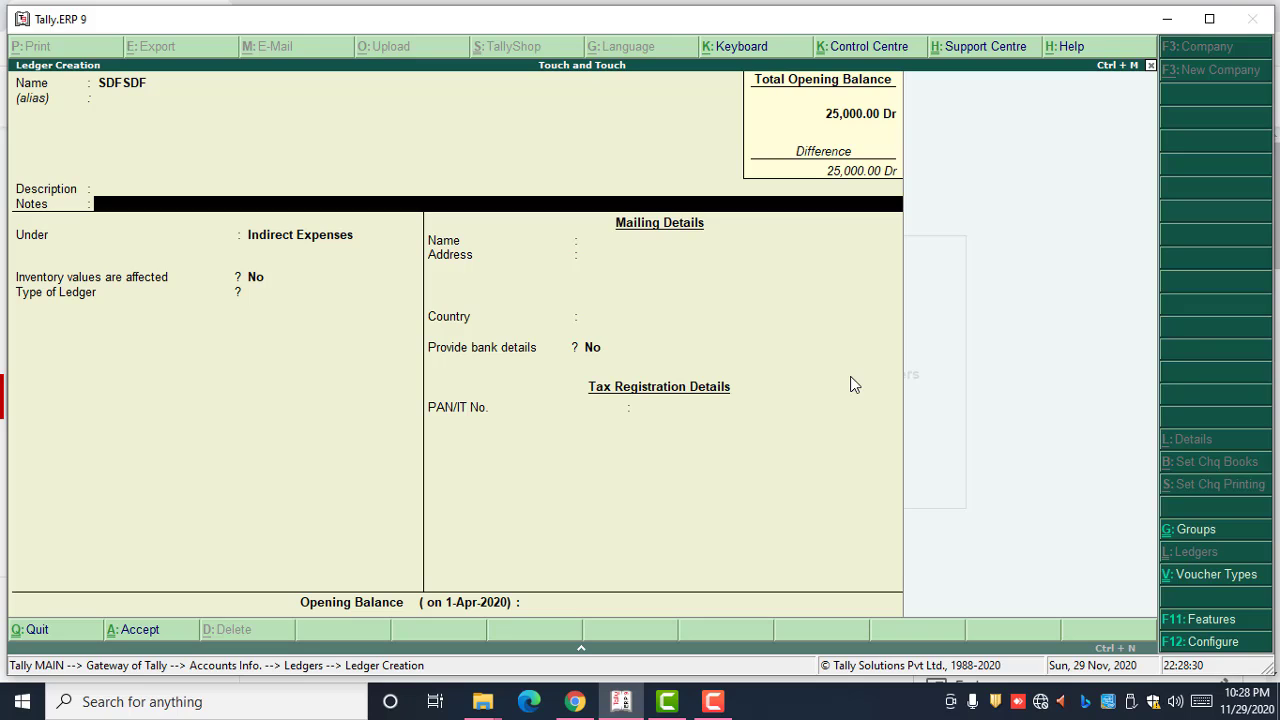
{"action": "key", "text": "Up"}
{"action": "key", "text": "Return"}
{"action": "key", "text": "Up"}
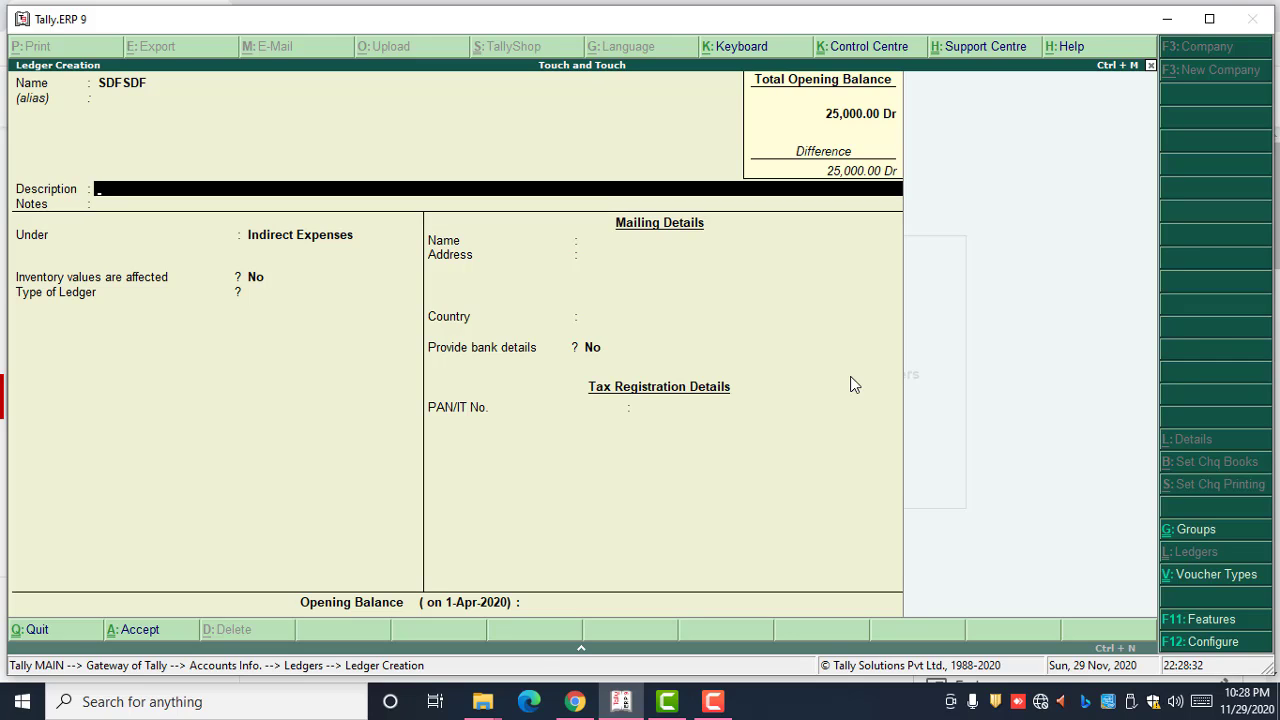
- Review the ledger configuration options and abandon the SDFSDF ledger without saving, returning to the Gateway of Tally
{"action": "key", "text": "F12"}
{"action": "key", "text": "Return"}
{"action": "key", "text": "Return"}
{"action": "key", "text": "Return"}
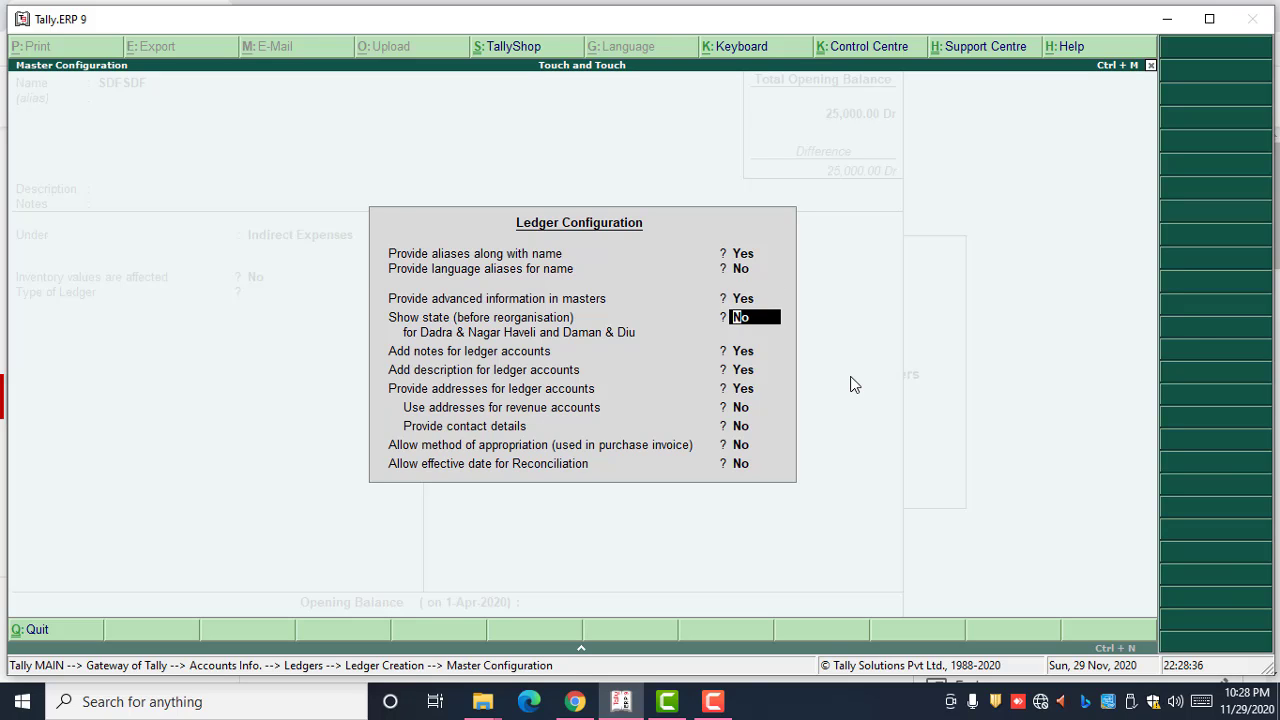
{"action": "key", "text": "Escape"}
{"action": "key", "text": "Escape"}
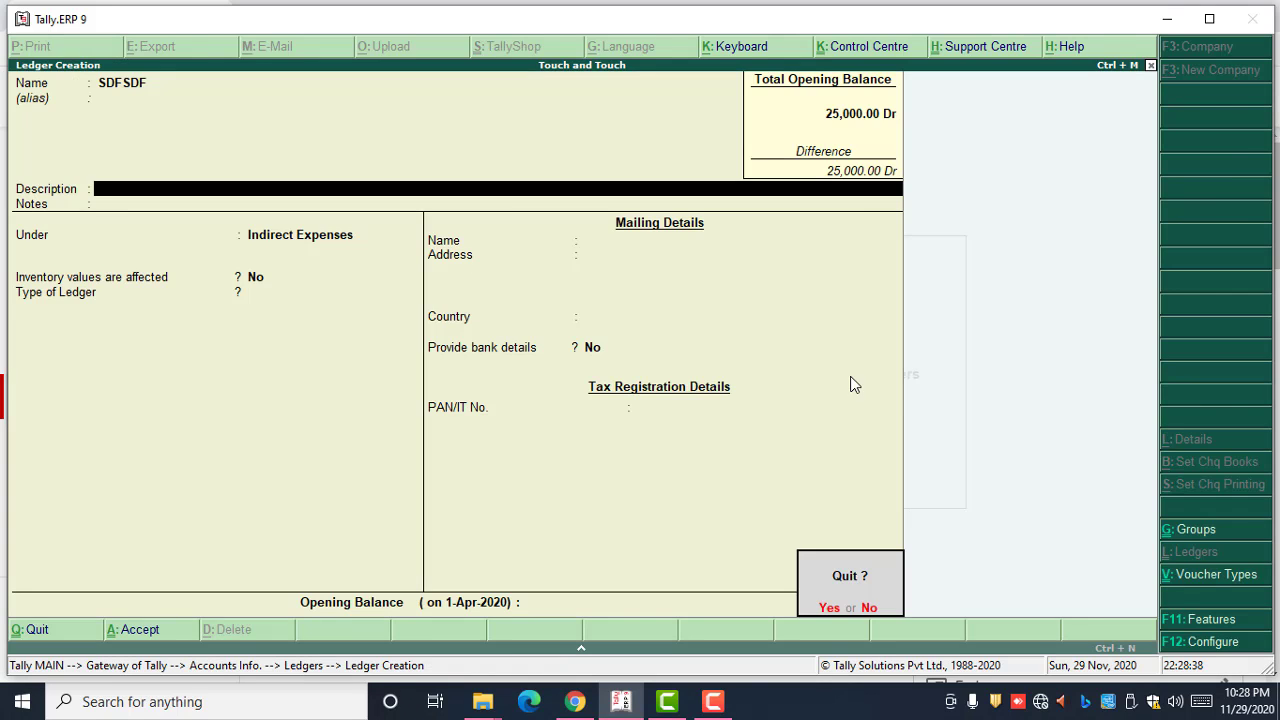
{"action": "key", "text": "y"}
{"action": "key", "text": "Escape"}
{"action": "key", "text": "Escape"}
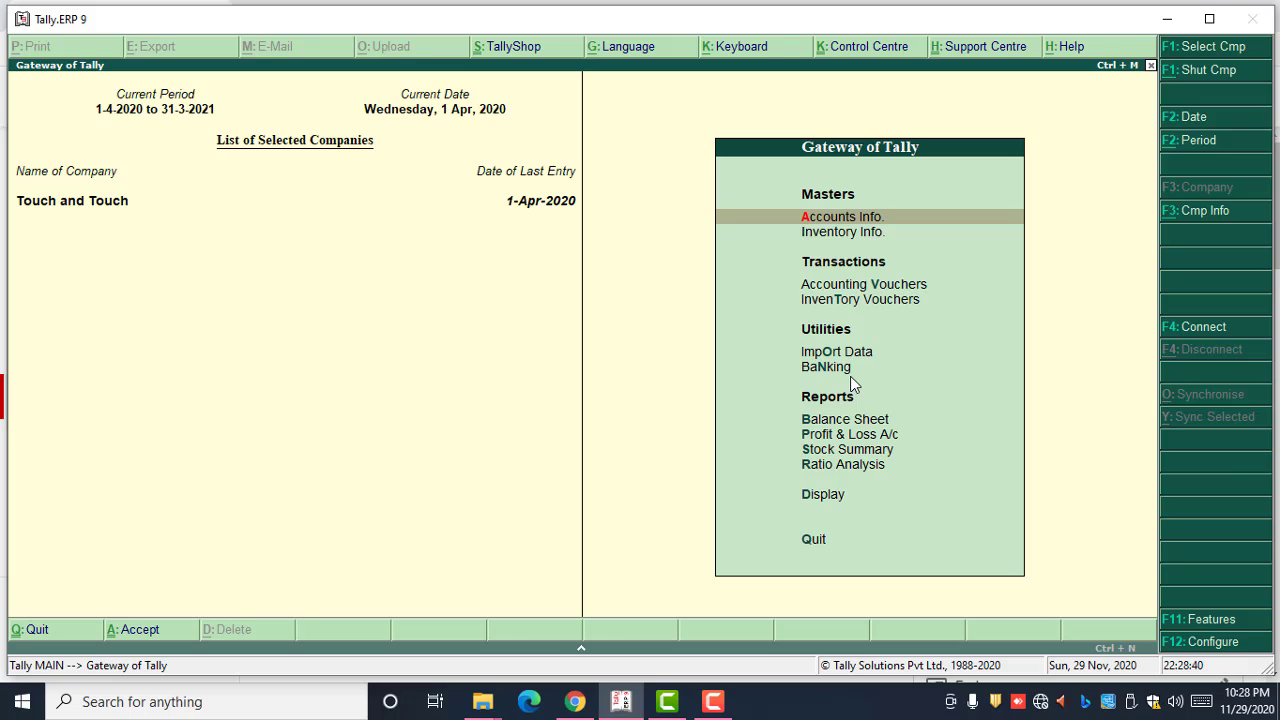
- Set notes and description for ledger accounts to No in the accounts and inventory master configuration
{"action": "key", "text": "F12"}
{"action": "key", "text": "Down"}
{"action": "key", "text": "Down"}
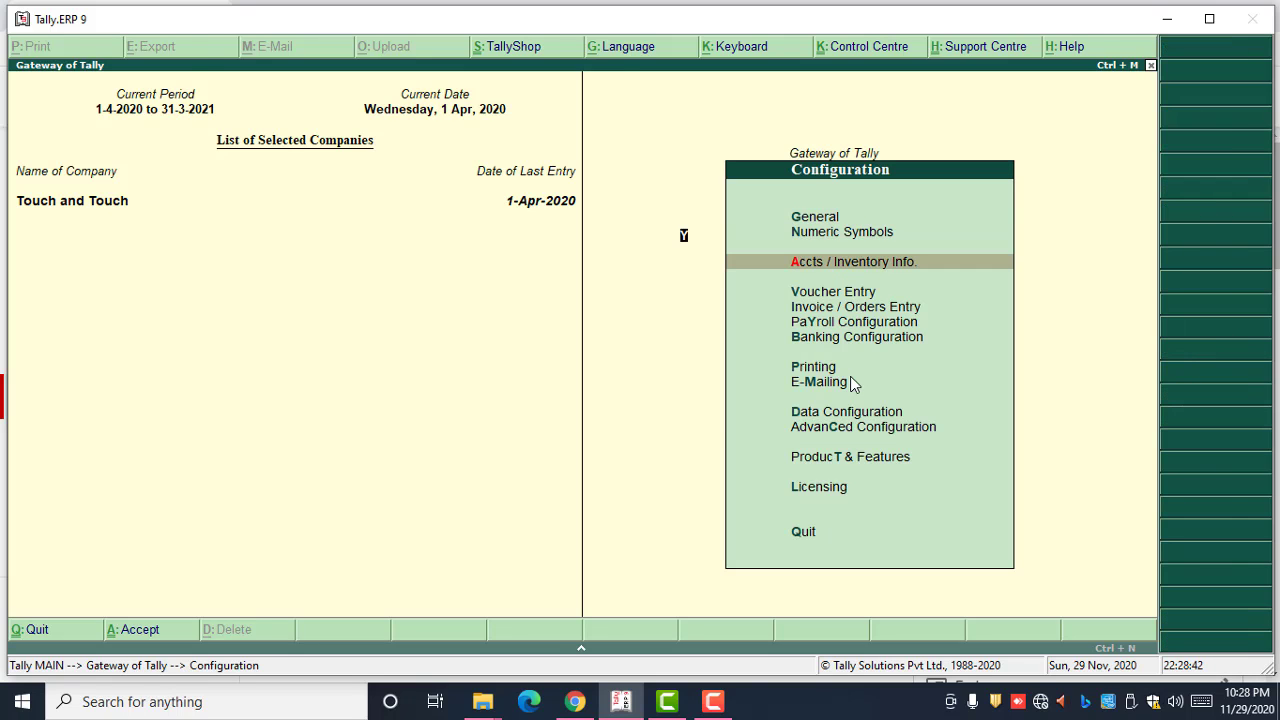
{"action": "key", "text": "Return"}
{"action": "key", "text": "Return"}
{"action": "key", "text": "Return"}
{"action": "key", "text": "Return"}
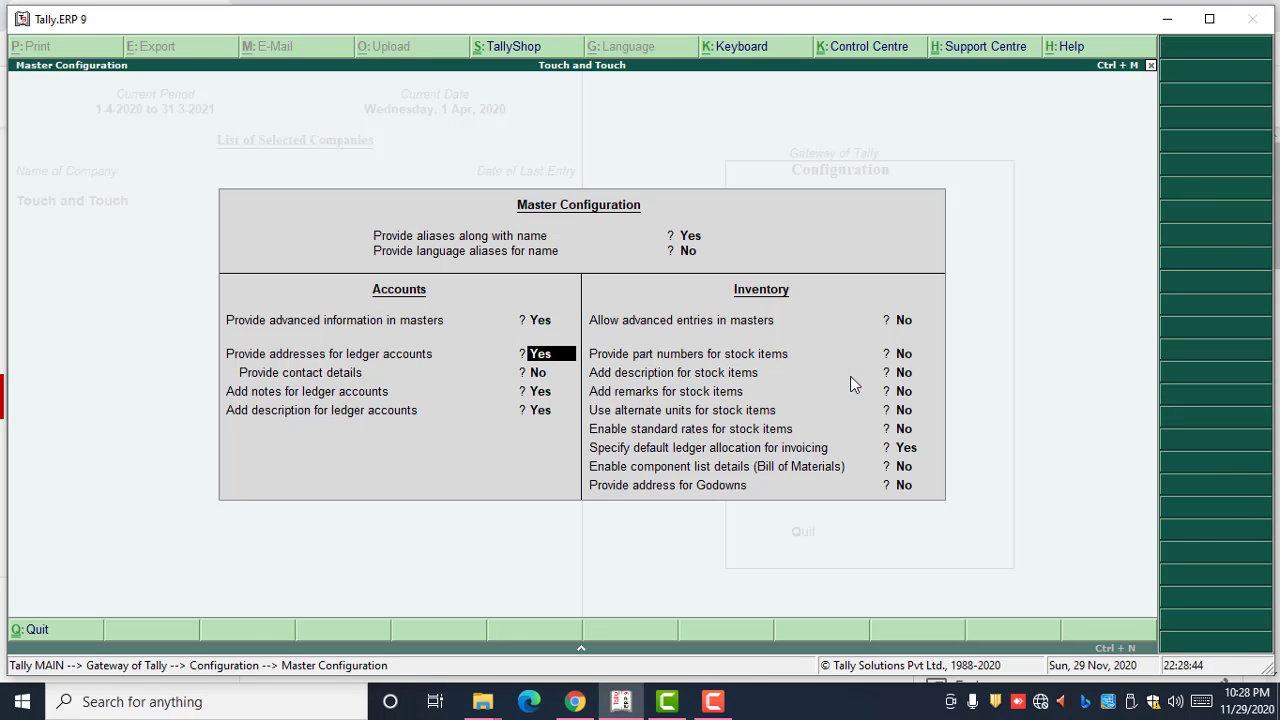
{"action": "key", "text": "Return"}
{"action": "key", "text": "Return"}
{"action": "type", "text": "n"}
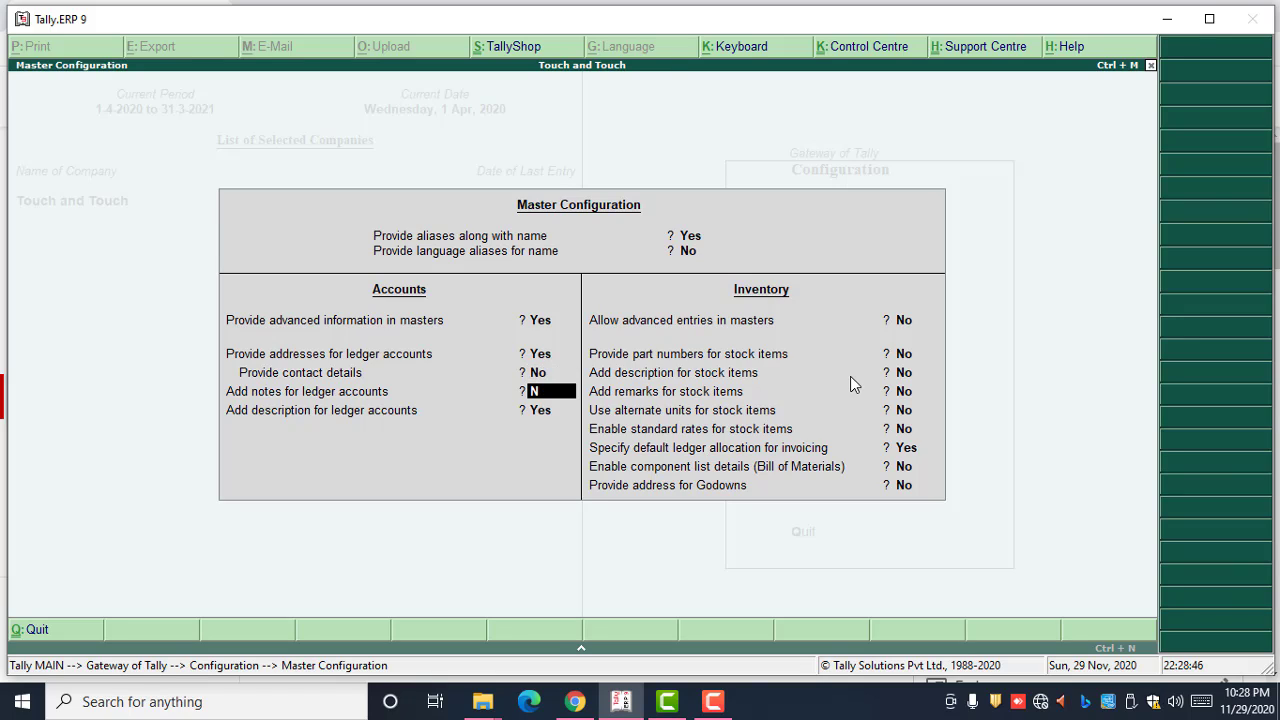
{"action": "key", "text": "Return"}
{"action": "type", "text": "n"}
{"action": "key", "text": "Return"}
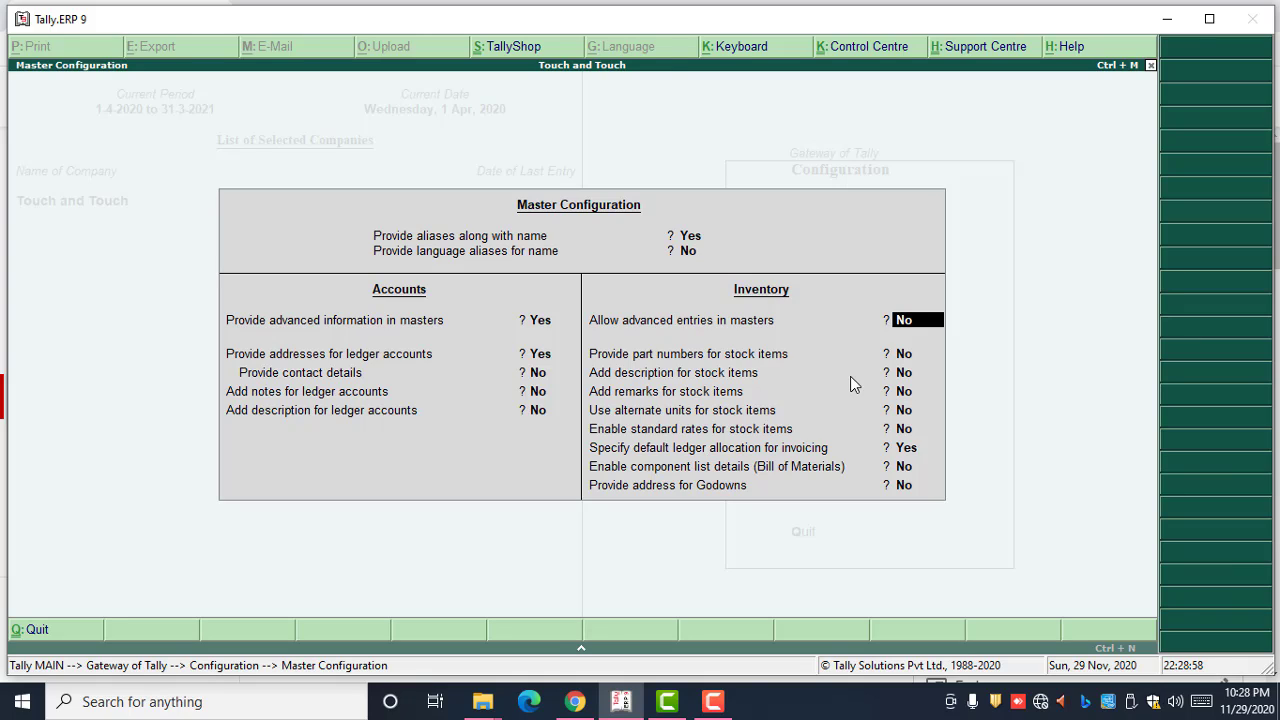
- Set Allow advanced entries in masters to Yes for inventory, save the master configuration and return to the Gateway of Tally
{"action": "type", "text": "YES"}
{"action": "key", "text": "Return"}
{"action": "key", "text": "Return"}
{"action": "key", "text": "Return"}
{"action": "key", "text": "Return"}
{"action": "key", "text": "Return"}
{"action": "key", "text": "Return"}
{"action": "key", "text": "Return"}
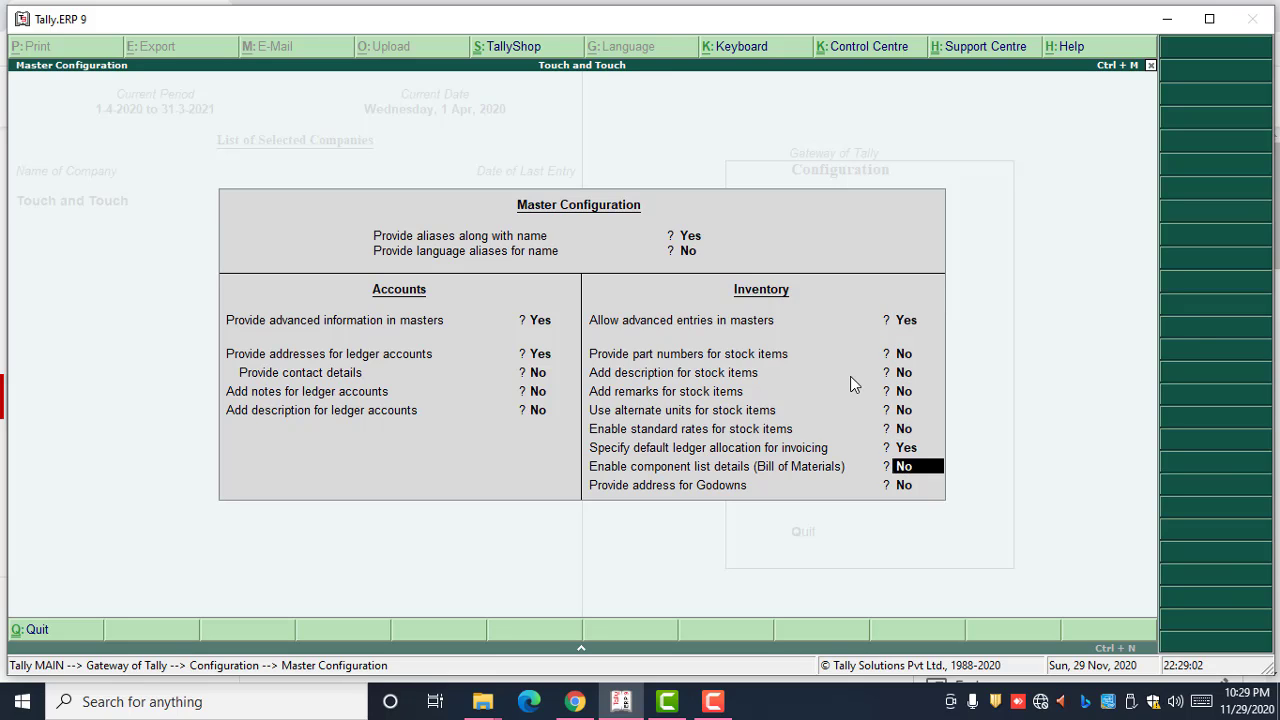
{"action": "key", "text": "Return"}
{"action": "key", "text": "Return"}
{"action": "key", "text": "Escape"}
{"action": "key", "text": "Escape"}
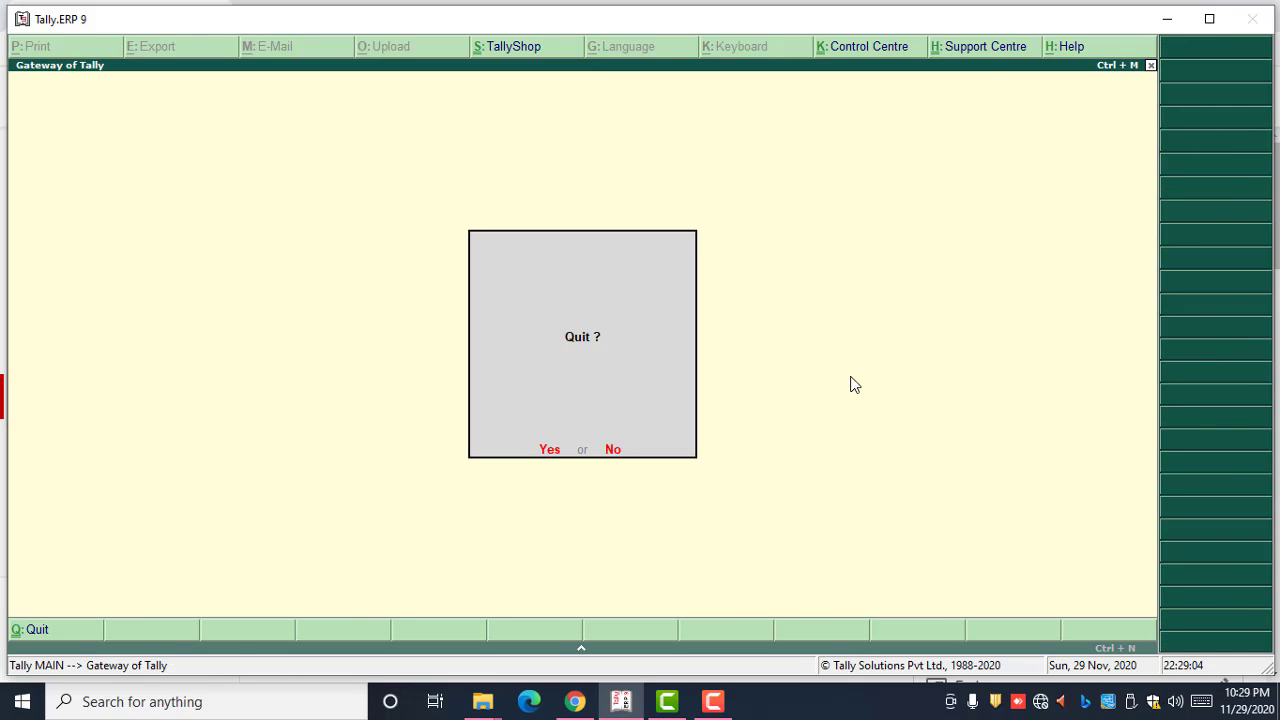
{"action": "key", "text": "Escape"}
- View the Copy Default Accounting Allocation form in the inventory info and close it without entering anything
{"action": "key", "text": "Down"}
{"action": "key", "text": "Return"}
{"action": "key", "text": "Down"}
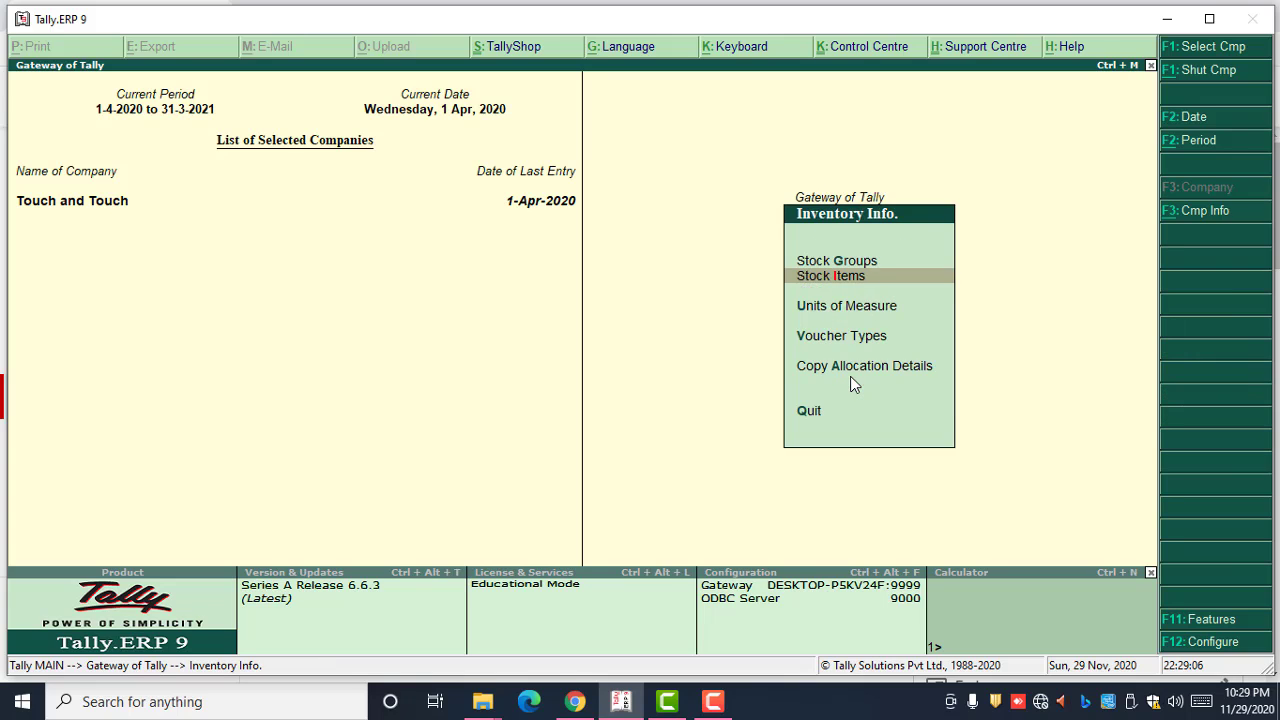
{"action": "key", "text": "Down"}
{"action": "key", "text": "Down"}
{"action": "key", "text": "Down"}
{"action": "key", "text": "Down"}
{"action": "key", "text": "Up"}
{"action": "key", "text": "Return"}
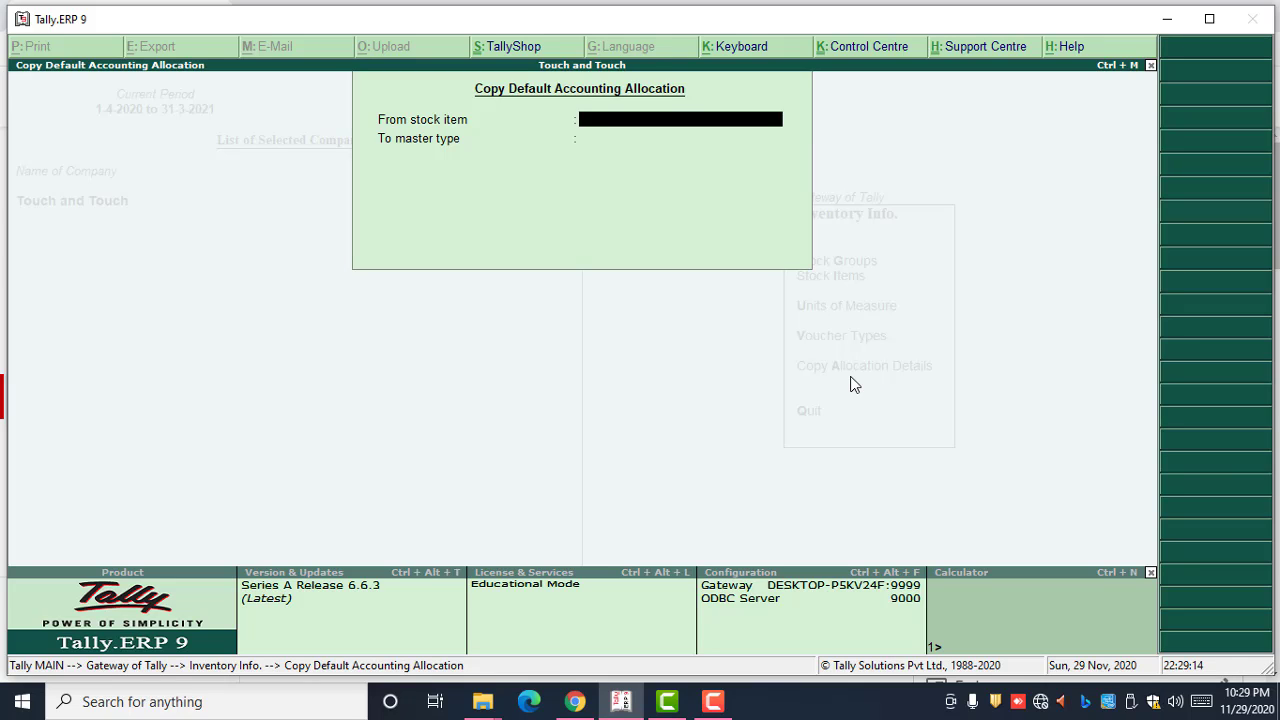
{"action": "key", "text": "Escape"}
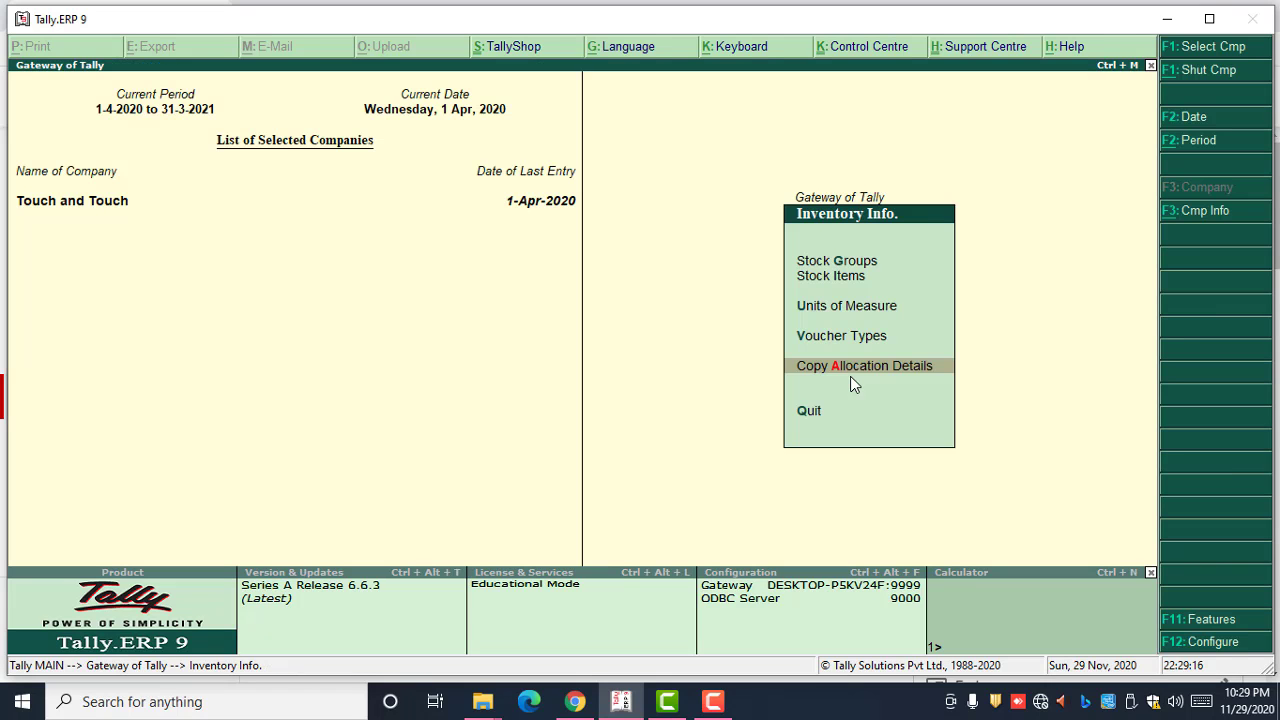
{"action": "key", "text": "Up"}
{"action": "key", "text": "Up"}
{"action": "key", "text": "Up"}
{"action": "key", "text": "Down"}
{"action": "key", "text": "Down"}
{"action": "key", "text": "Down"}
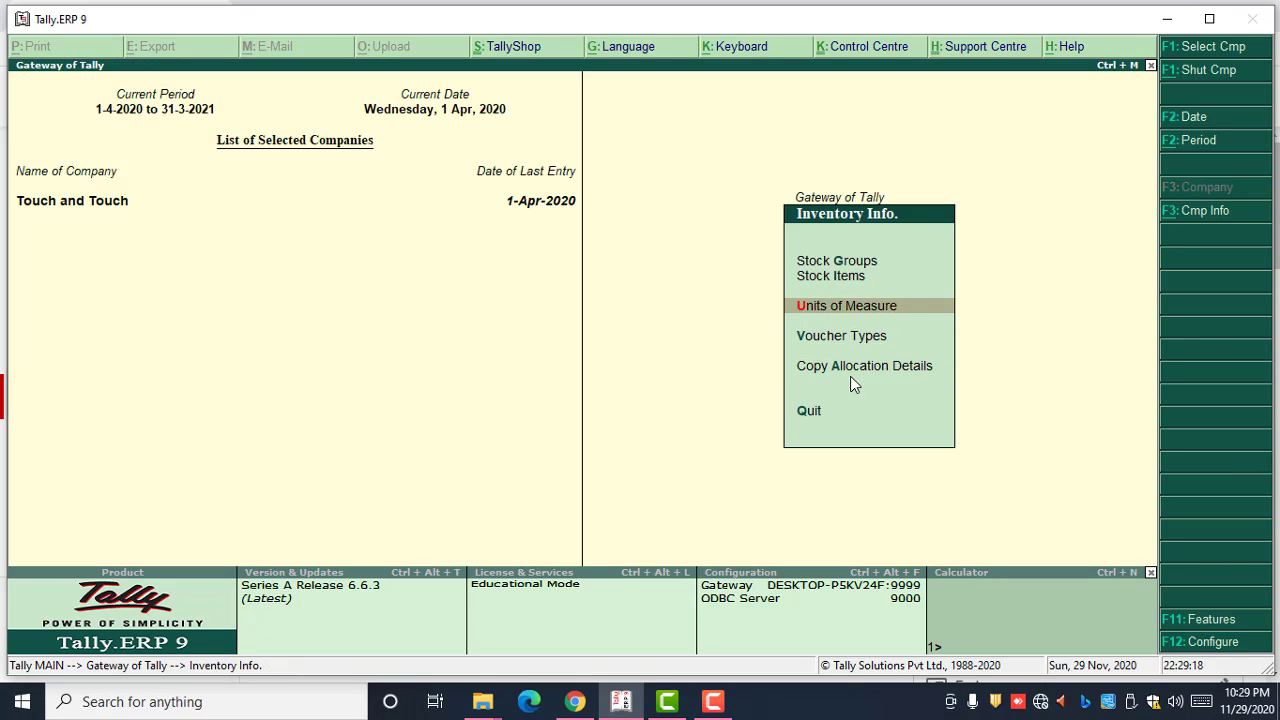
- Try setting Allow advanced entries in masters to No for inventory in the master configuration
{"action": "key", "text": "F12"}
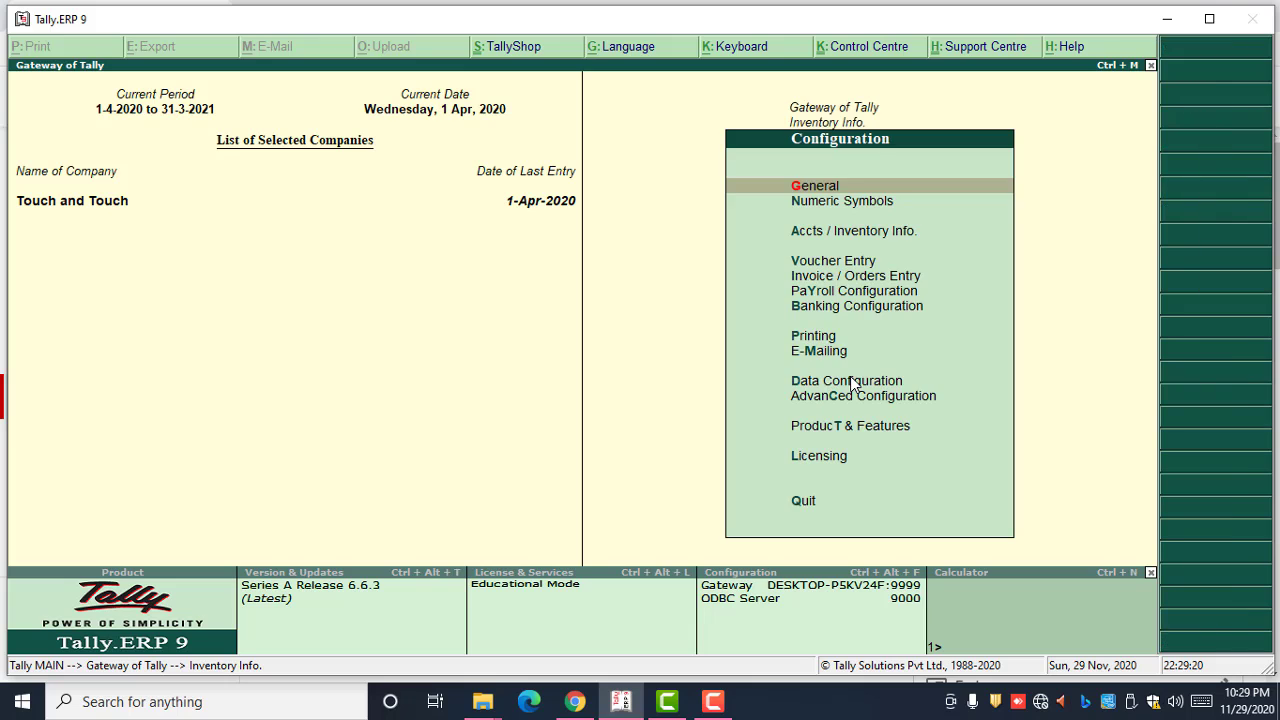
{"action": "key", "text": "Down"}
{"action": "key", "text": "Down"}
{"action": "key", "text": "Return"}
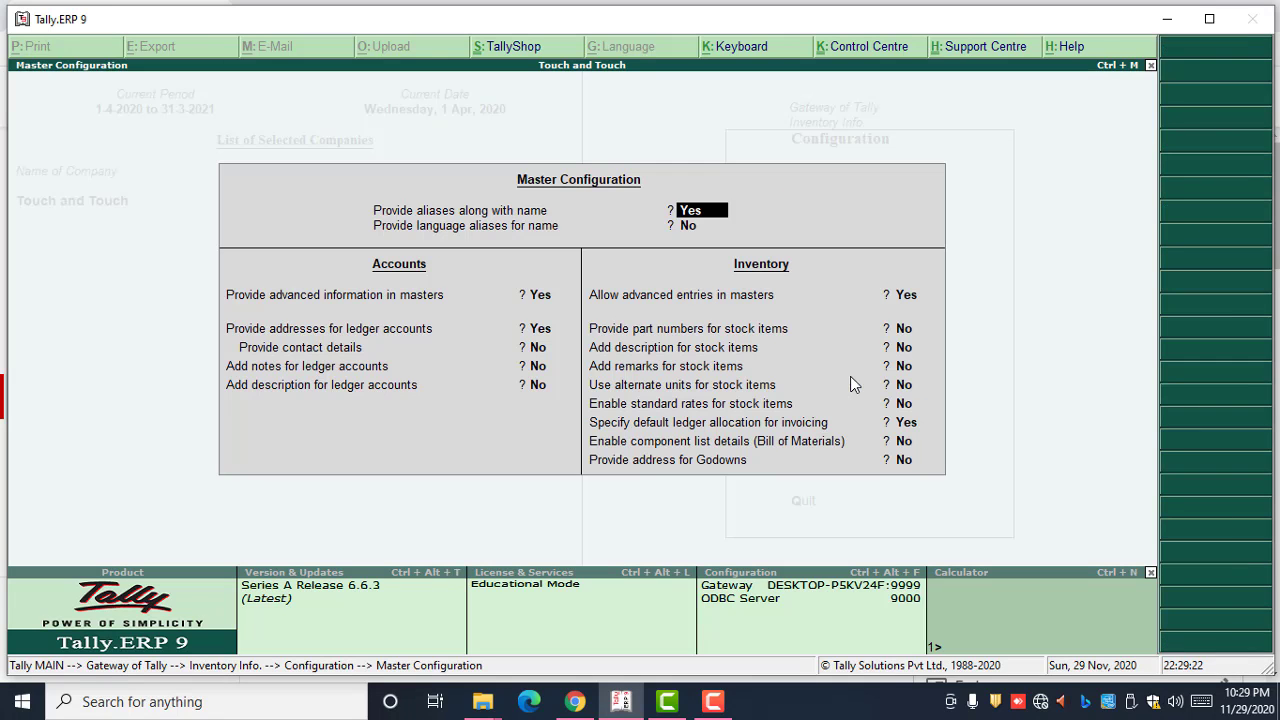
{"action": "key", "text": "Return"}
{"action": "key", "text": "Return"}
{"action": "key", "text": "Return"}
{"action": "key", "text": "Return"}
{"action": "key", "text": "Return"}
{"action": "key", "text": "Return"}
{"action": "key", "text": "Return"}
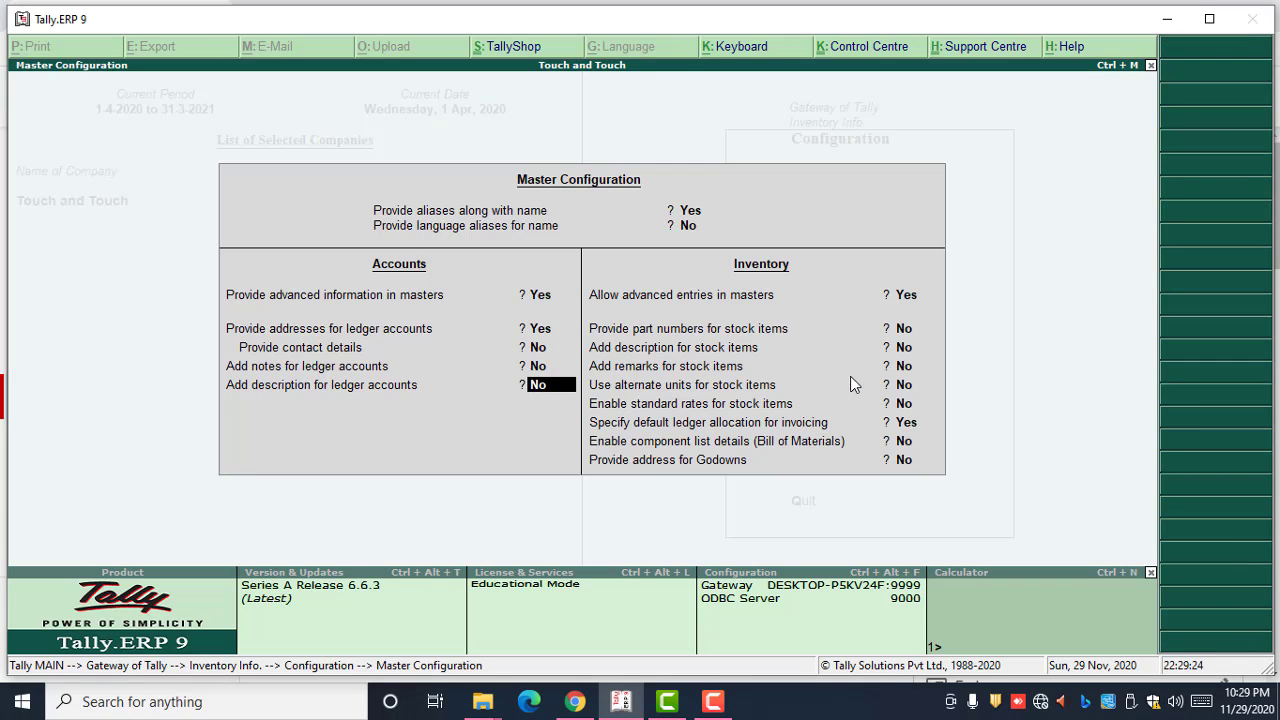
{"action": "type", "text": "no"}
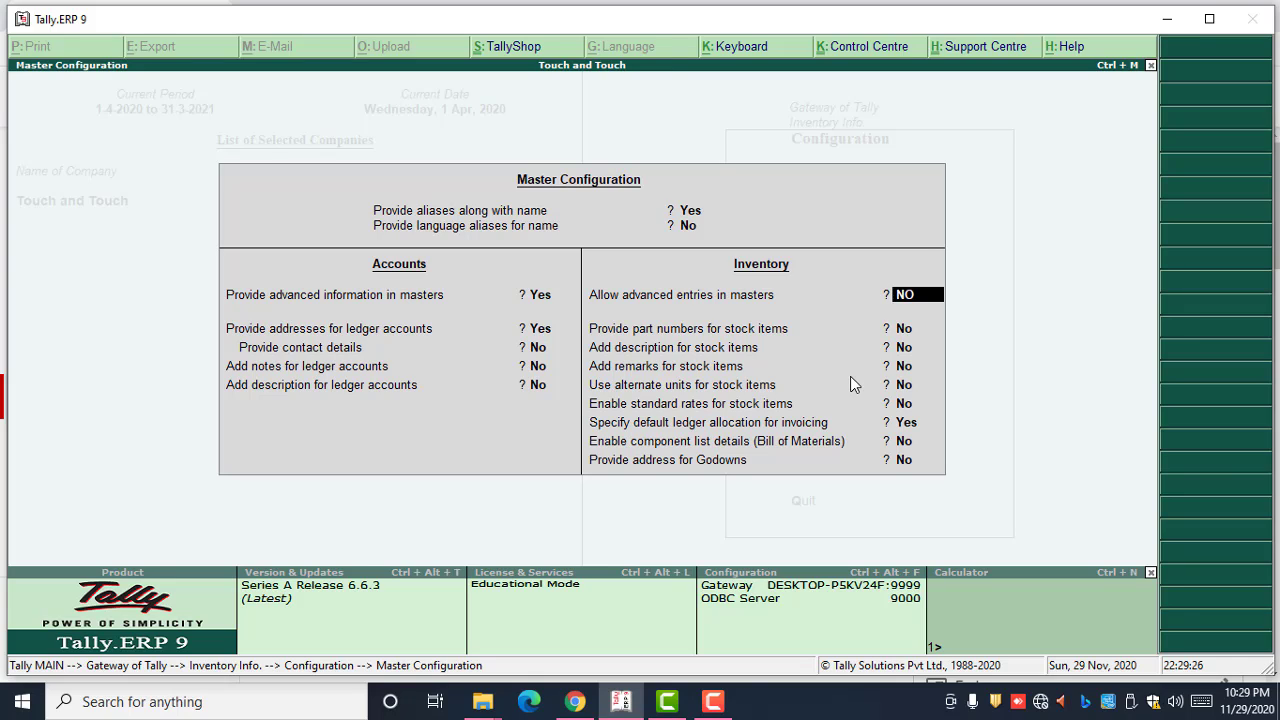
{"action": "key", "text": "Return"}
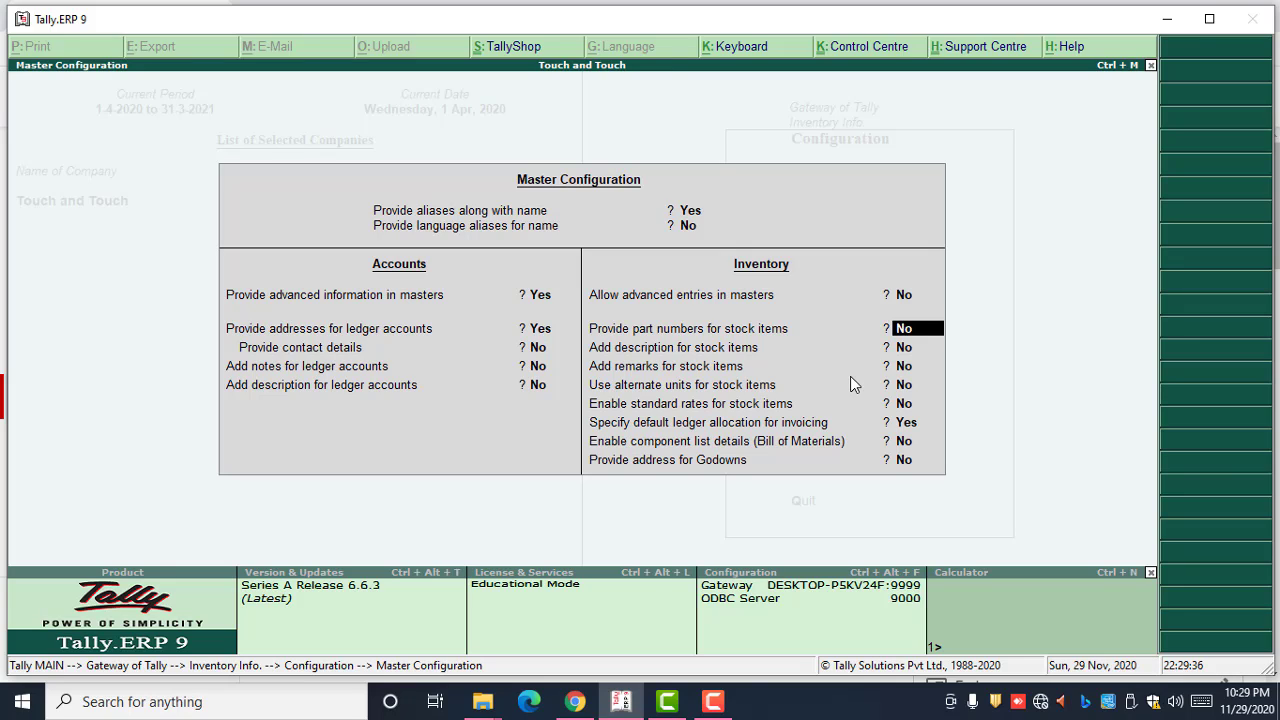
- Review the stock item options from part numbers to standard rates, and leave the master configuration without saving
{"action": "key", "text": "Return"}
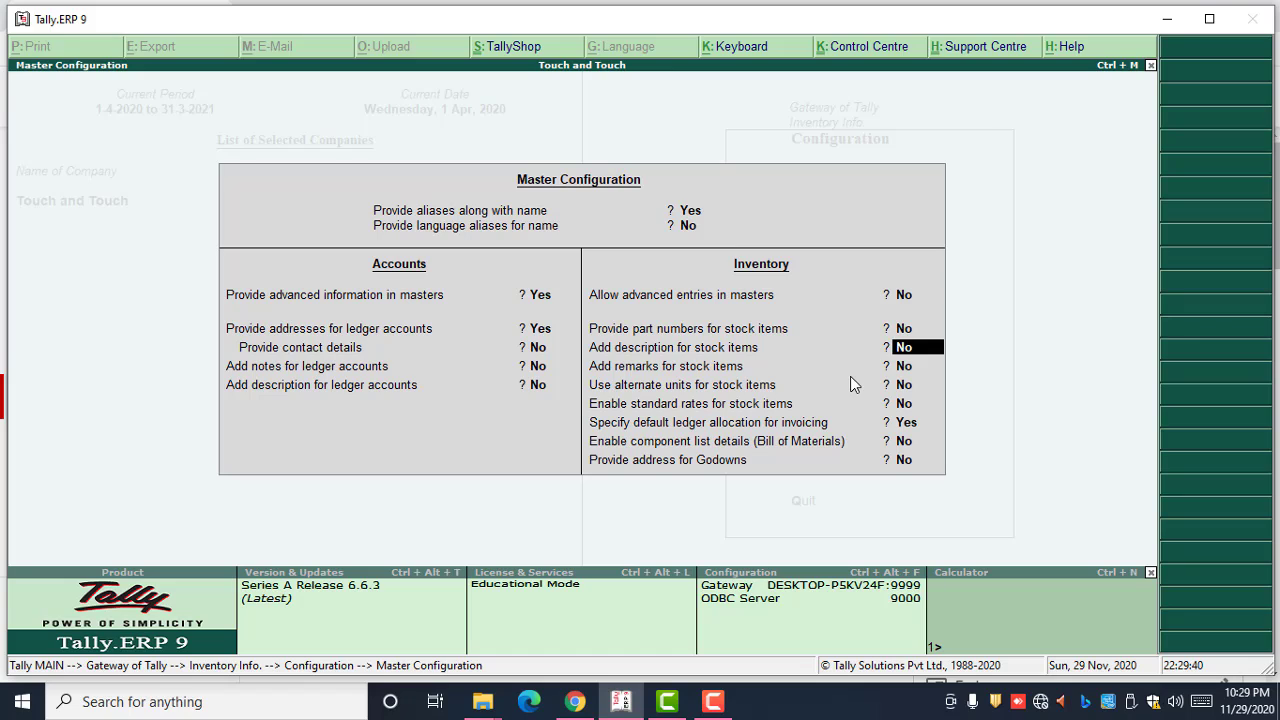
{"action": "key", "text": "Return"}
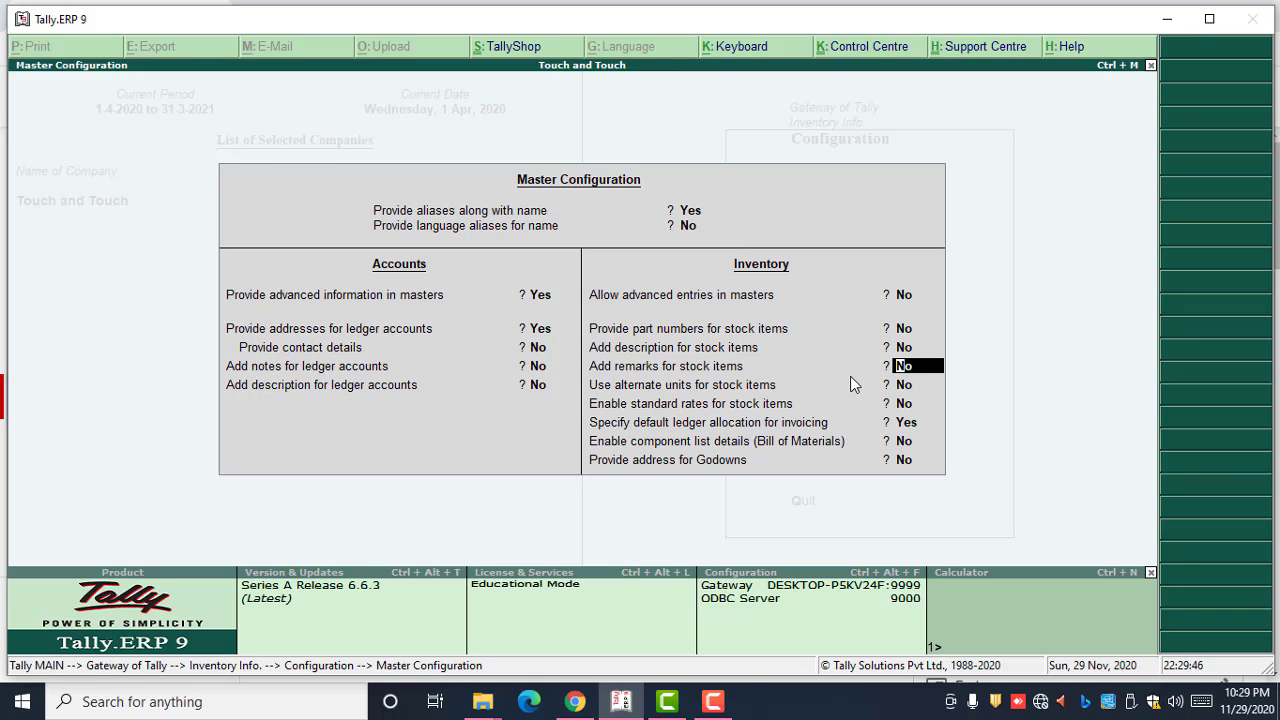
{"action": "key", "text": "Return"}
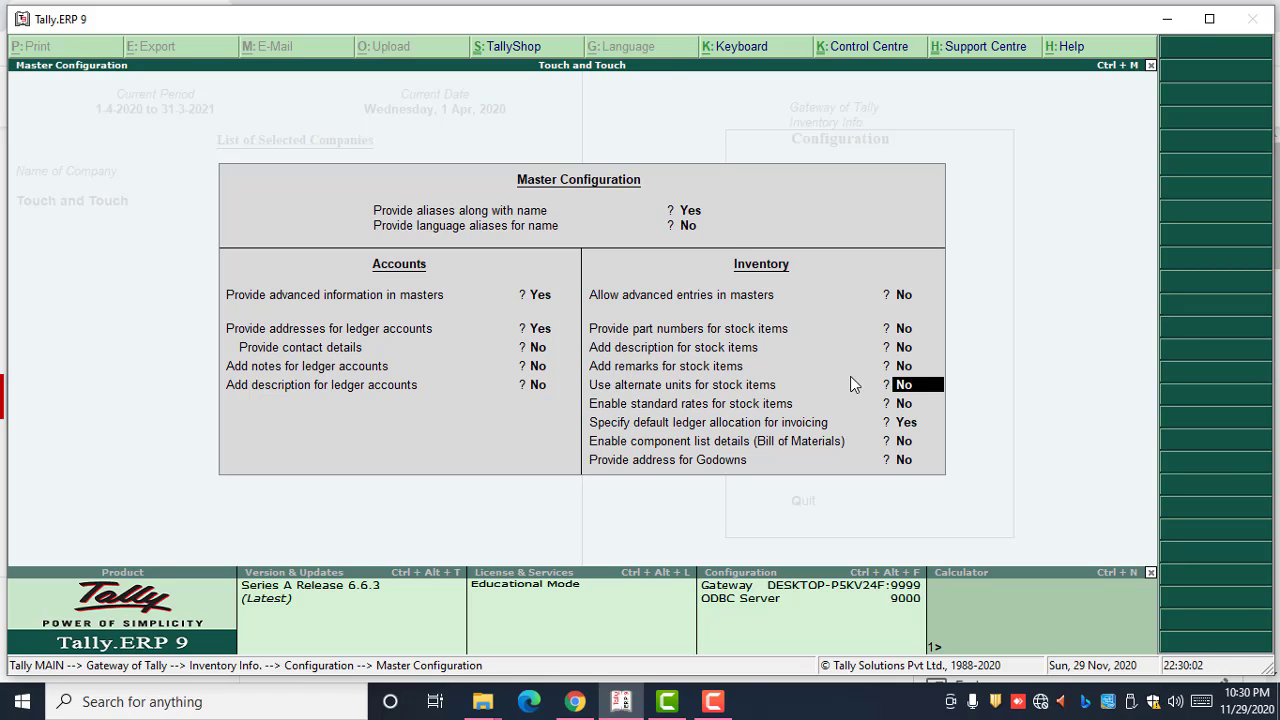
{"action": "key", "text": "Return"}
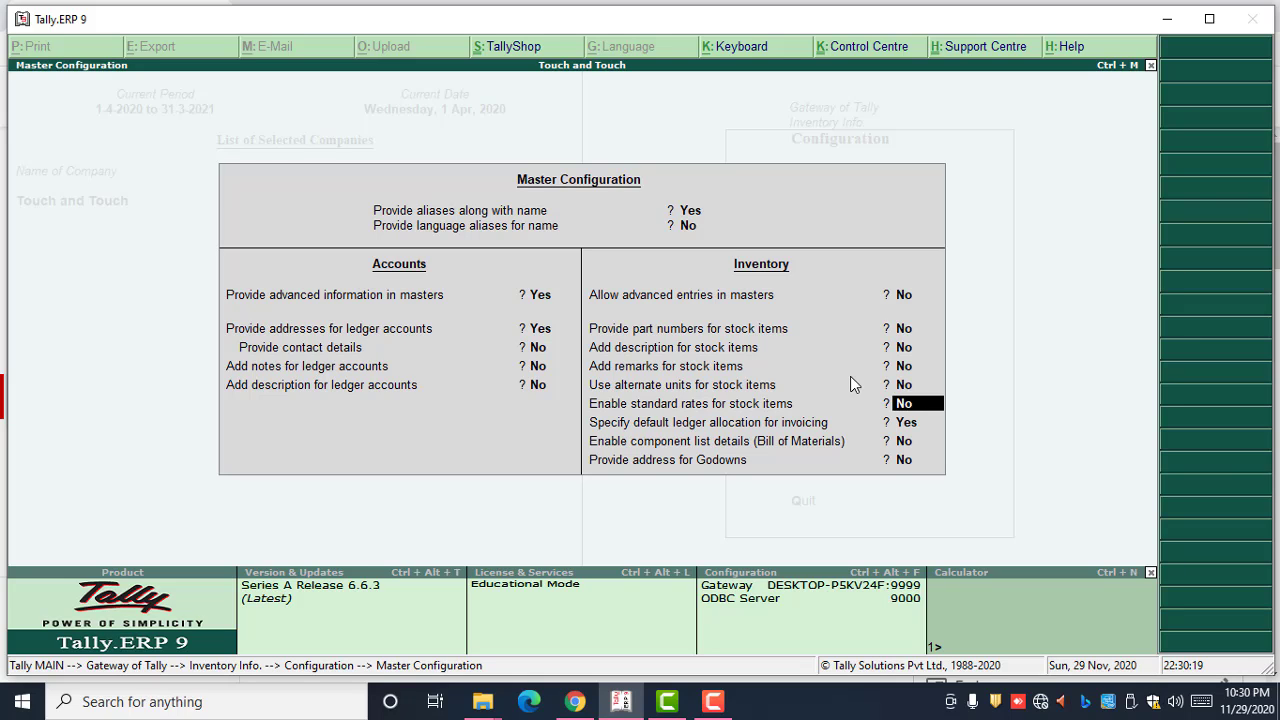
{"action": "key", "text": "BackSpace"}
{"action": "key", "text": "Escape"}
{"action": "key", "text": "Escape"}
{"action": "key", "text": "Escape"}
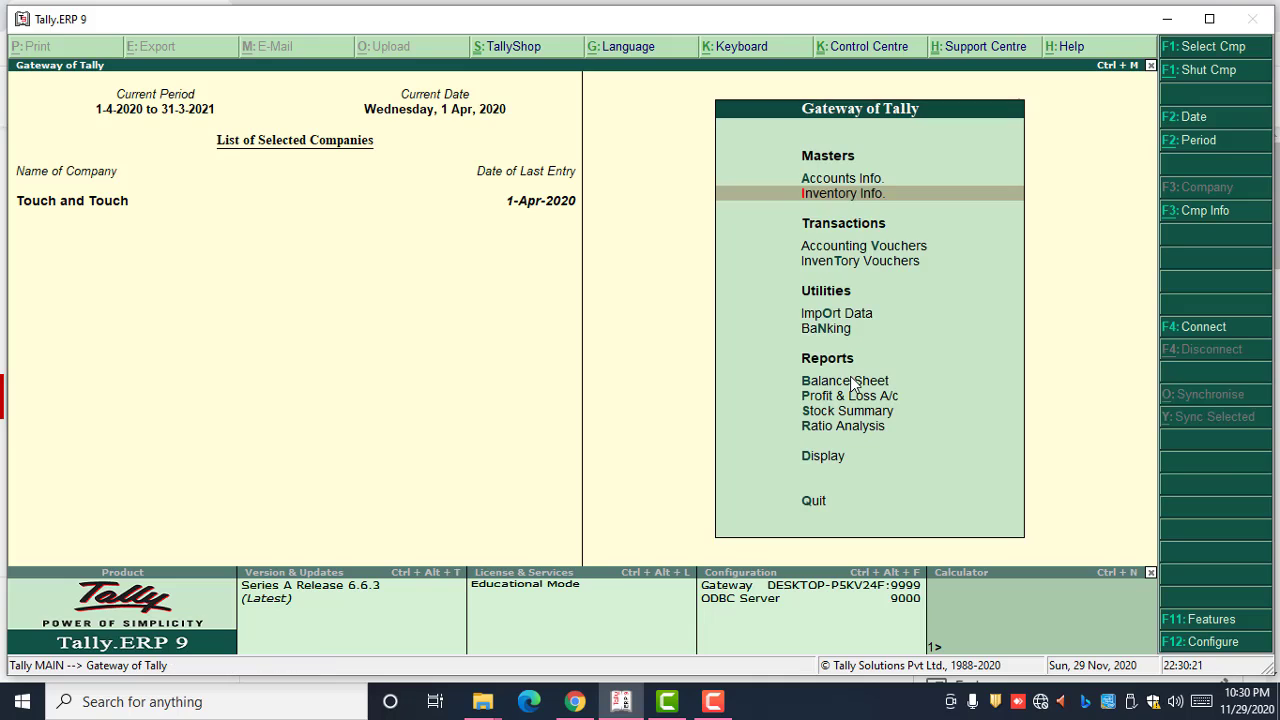
- Start creating a single stock item named SHIRT under Primary, with no alias and default ledgers for invoicing left at No
{"action": "key", "text": "Return"}
{"action": "key", "text": "Down"}
{"action": "key", "text": "Return"}
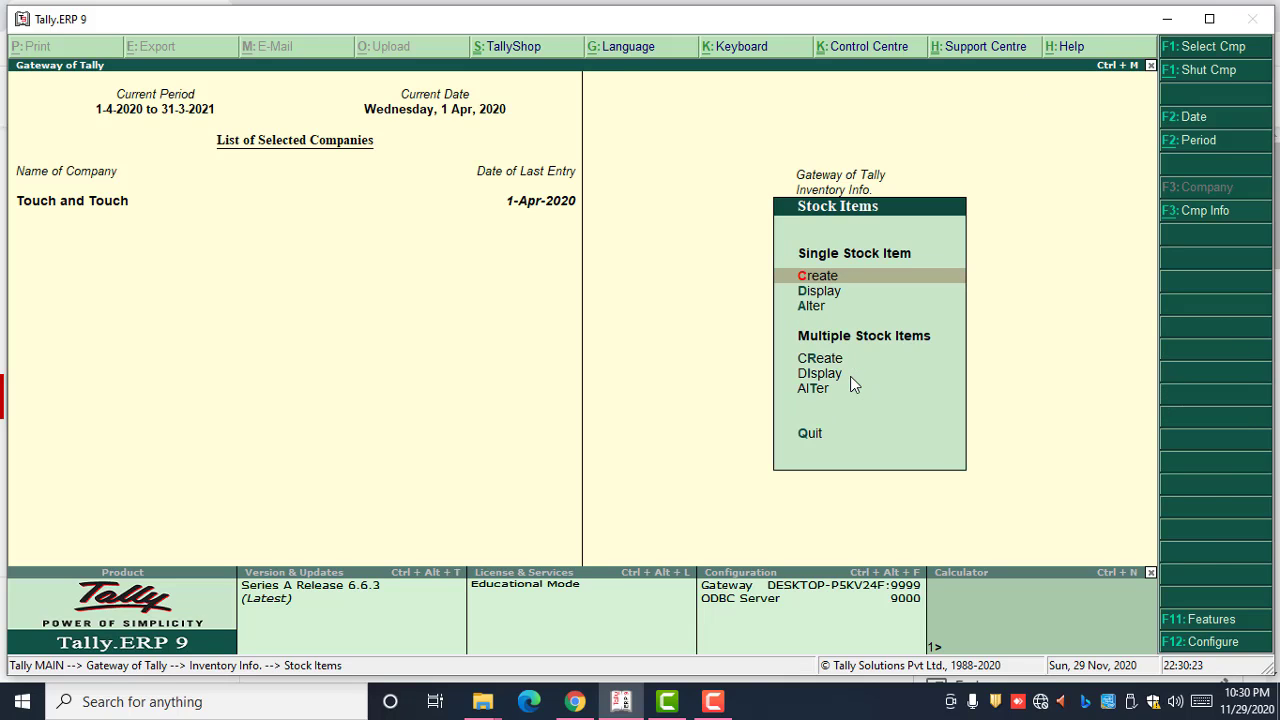
{"action": "key", "text": "Return"}
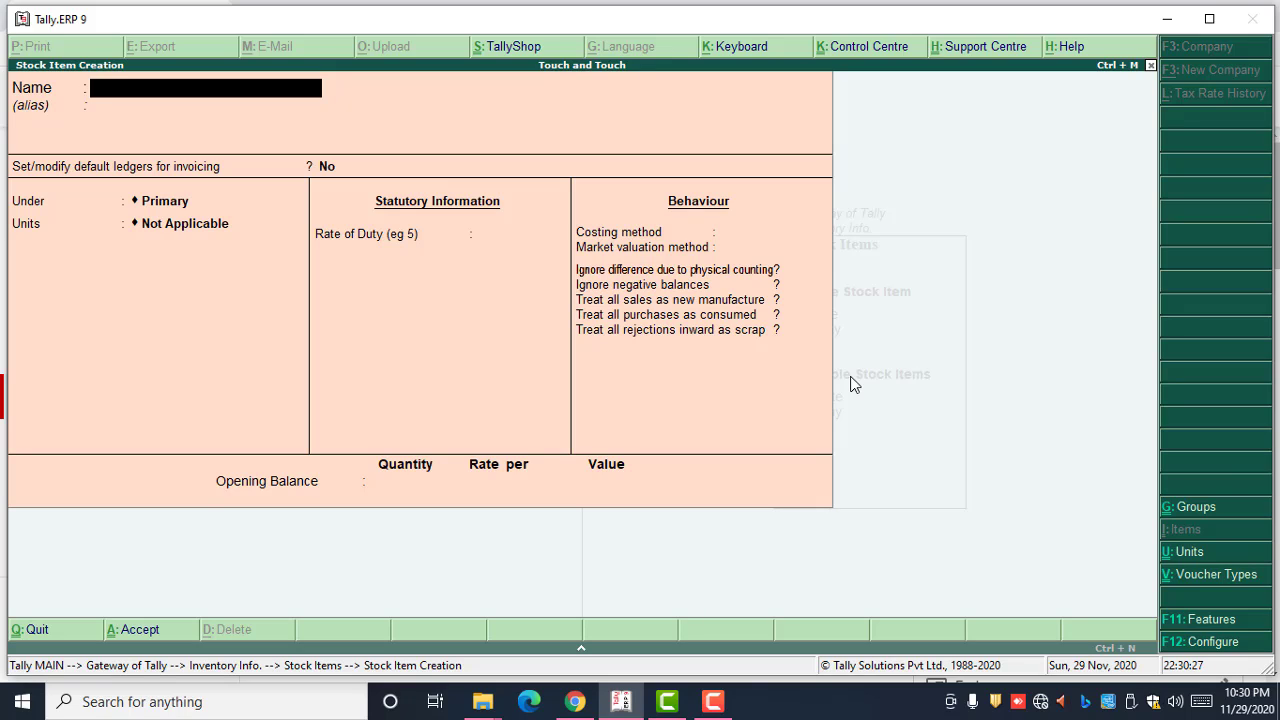
{"action": "type", "text": "SHIRT"}
{"action": "key", "text": "Return"}
{"action": "key", "text": "Return"}
{"action": "key", "text": "Return"}
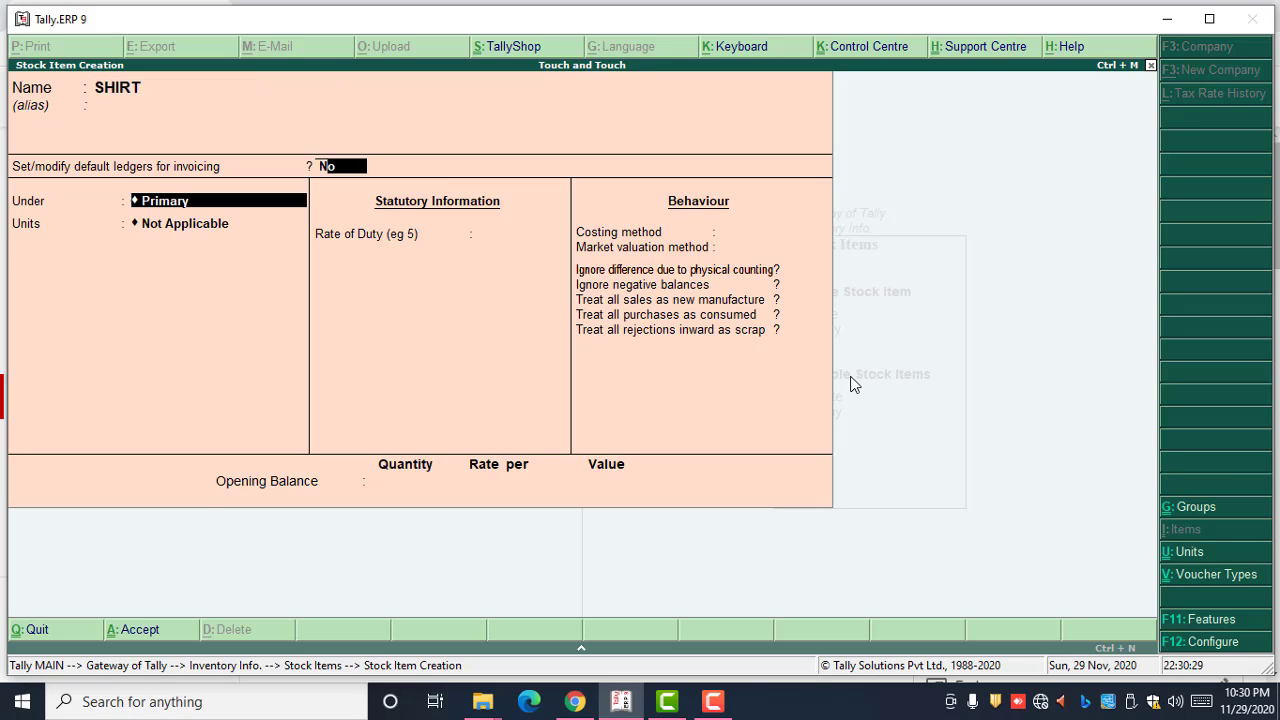
{"action": "key", "text": "Return"}
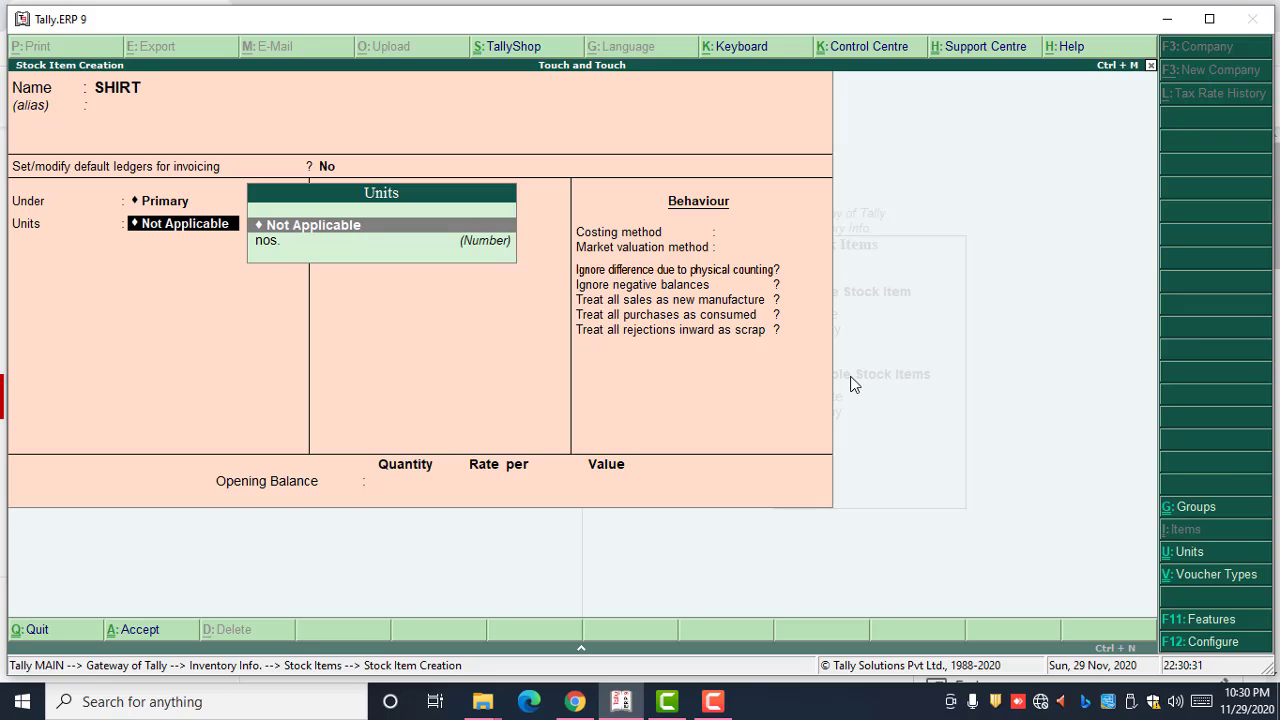
{"action": "key", "text": "alt+c"}
{"action": "type", "text": "NOS."}
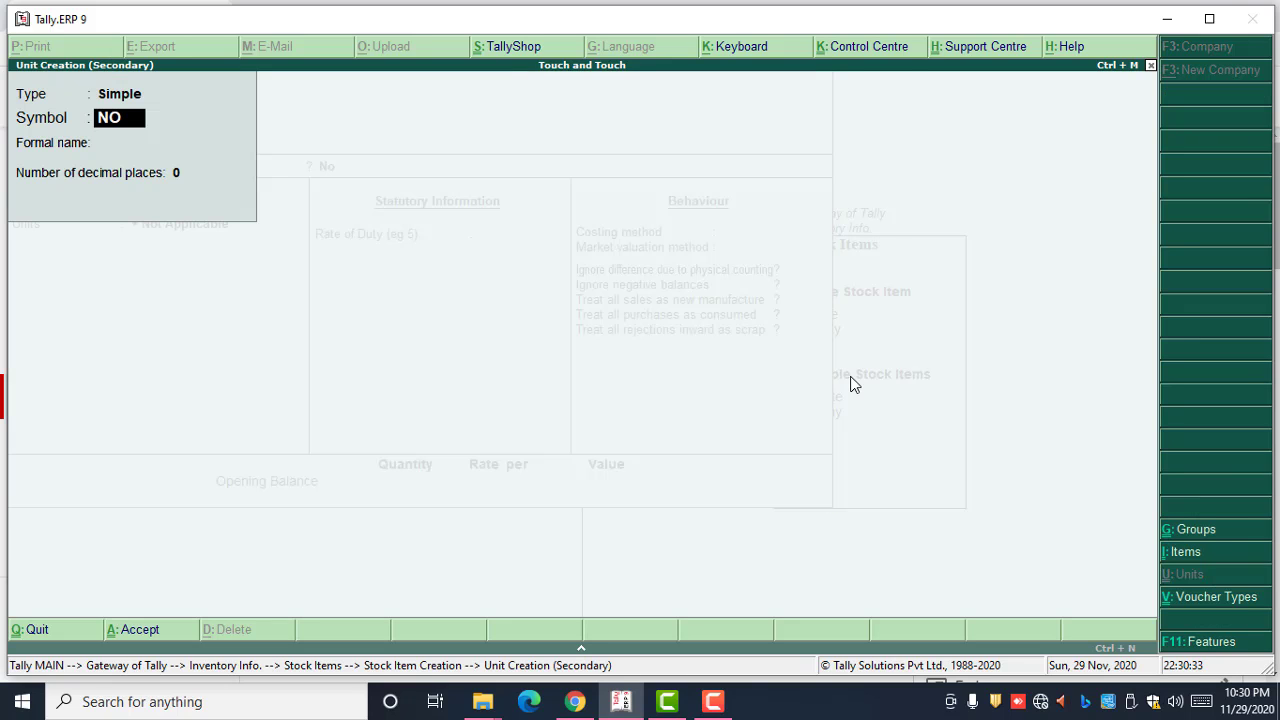
{"action": "key", "text": "Return"}
{"action": "key", "text": "BackSpace"}
{"action": "key", "text": "BackSpace"}
{"action": "key", "text": "BackSpace"}
{"action": "key", "text": "BackSpace"}
{"action": "key", "text": "Escape"}
- Set the unit of the SHIRT stock item to nos
{"action": "type", "text": "N"}
{"action": "key", "text": "Return"}
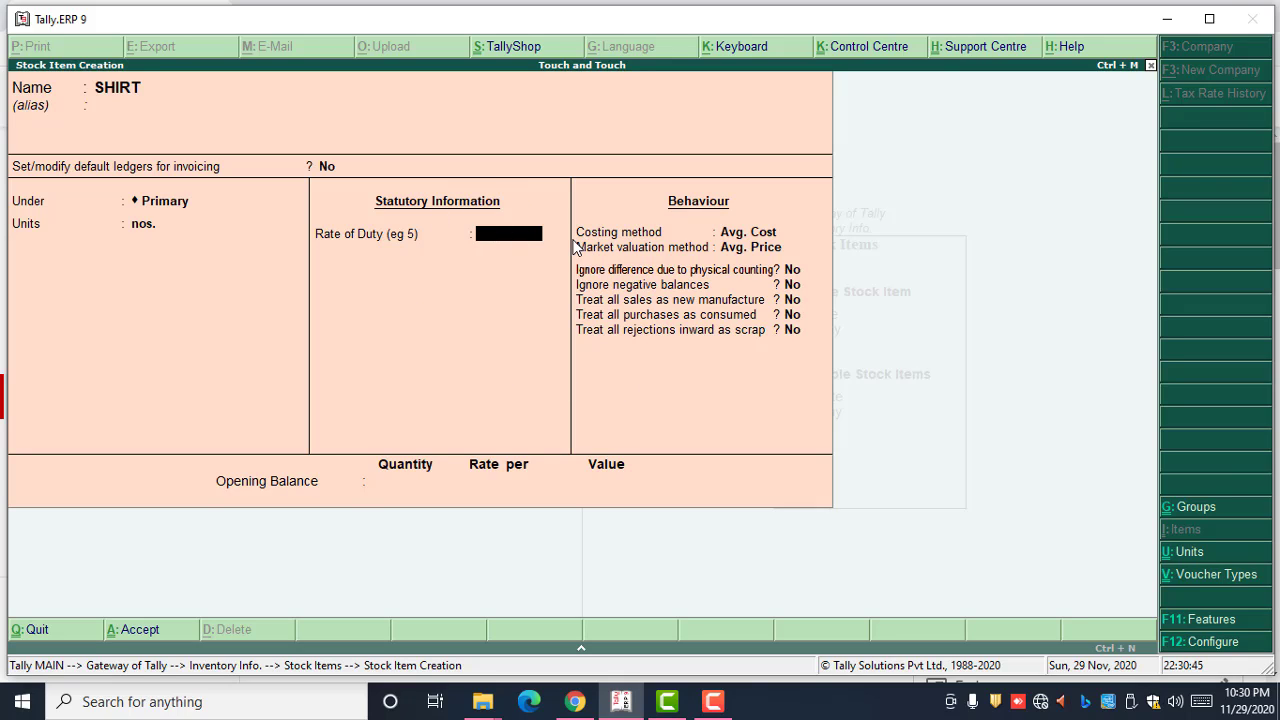
- Enable the use of alternate units for stock items in the stock item configuration and save it
{"action": "key", "text": "F12"}
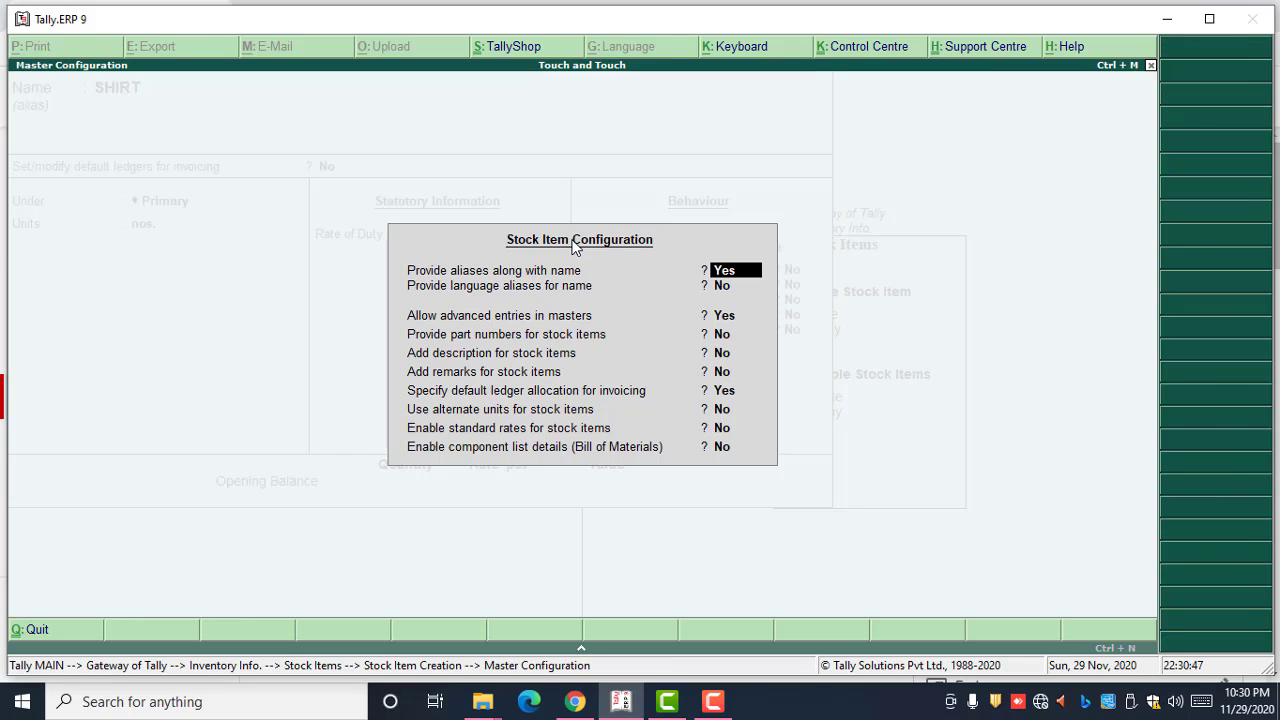
{"action": "key", "text": "Return"}
{"action": "key", "text": "Return"}
{"action": "key", "text": "Return"}
{"action": "key", "text": "Return"}
{"action": "key", "text": "Return"}
{"action": "key", "text": "Return"}
{"action": "key", "text": "Return"}
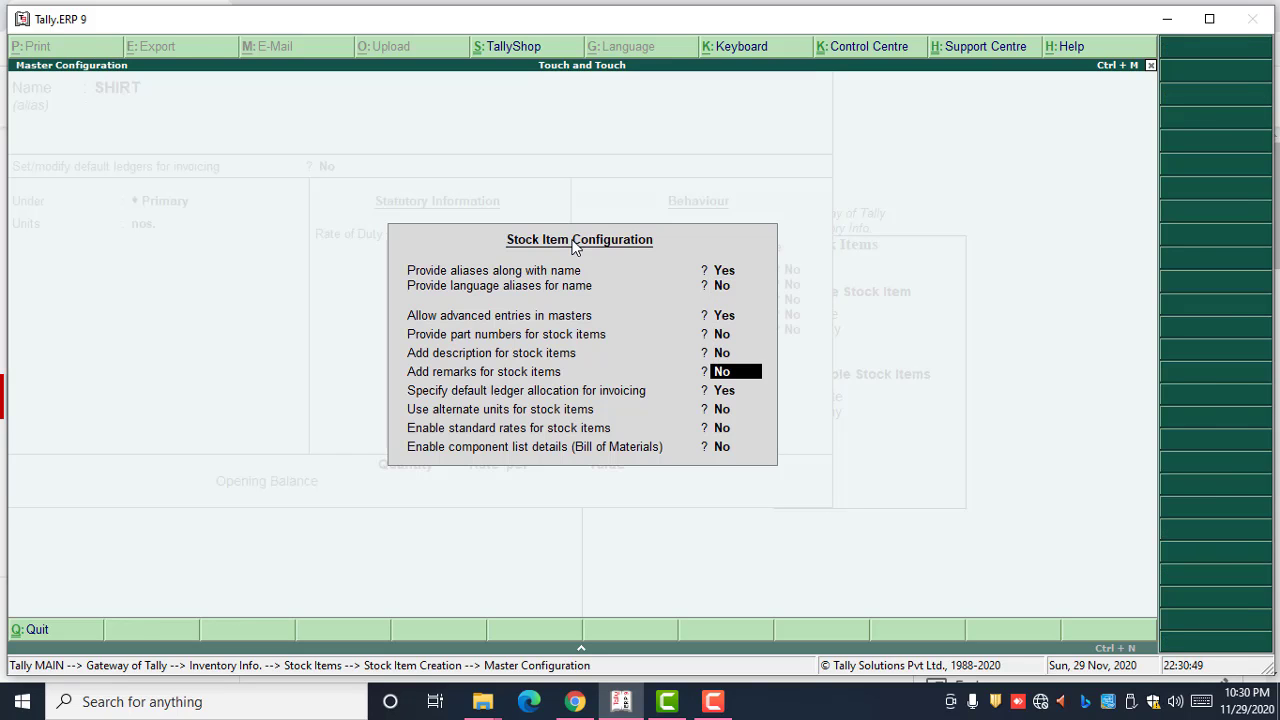
{"action": "key", "text": "Return"}
{"action": "key", "text": "Return"}
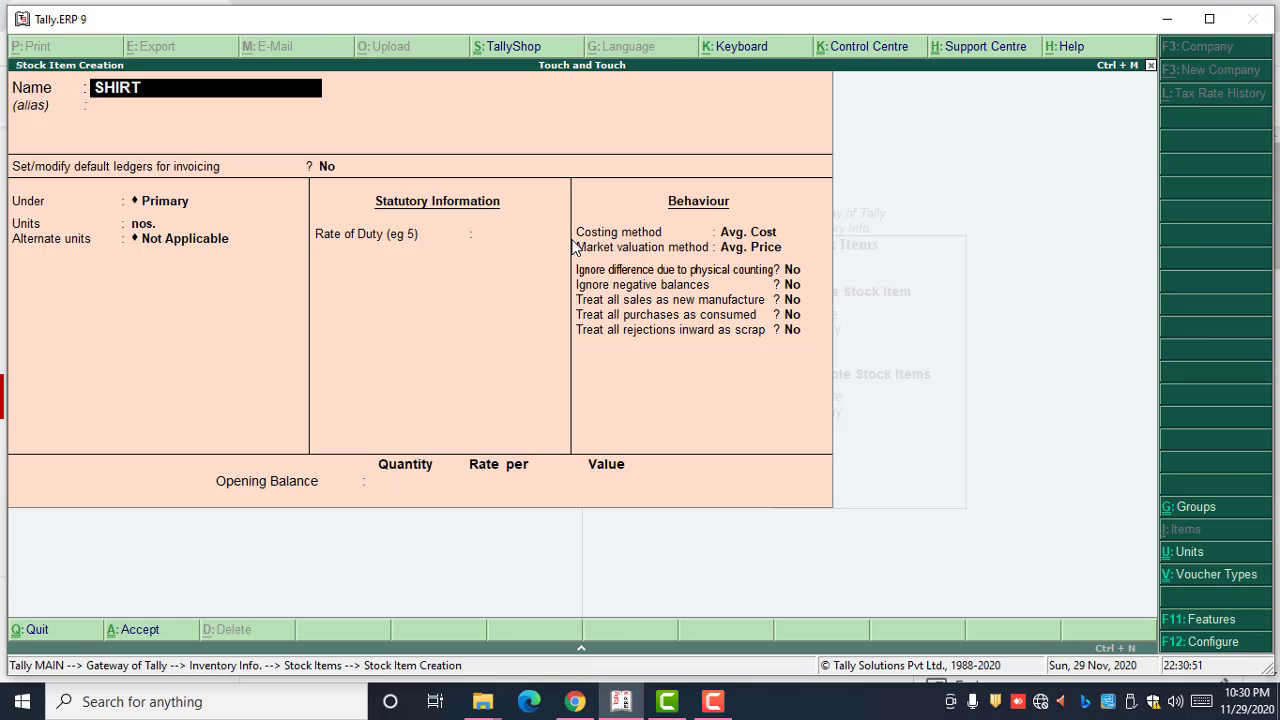
- Leave the SHIRT item's alternate units as Not Applicable, and keep its default duty rate, costing and behaviour settings
{"action": "key", "text": "Return"}
{"action": "key", "text": "Return"}
{"action": "key", "text": "Return"}
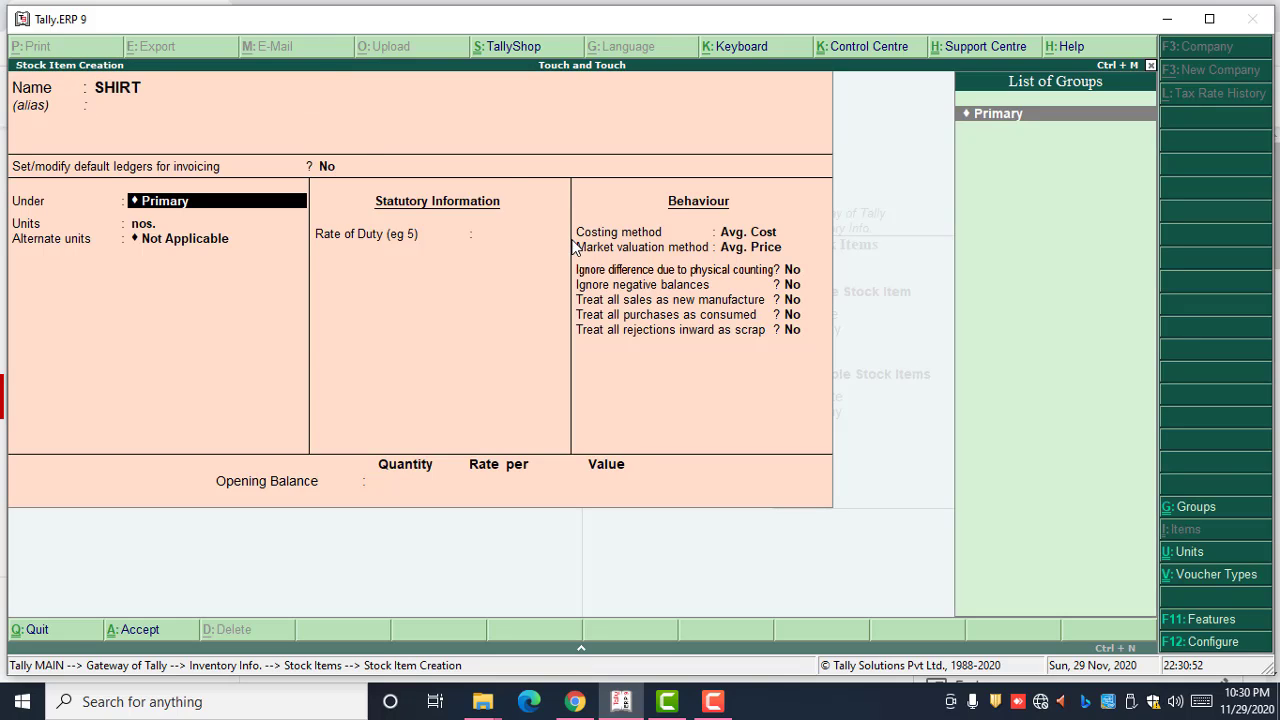
{"action": "key", "text": "Return"}
{"action": "key", "text": "Return"}
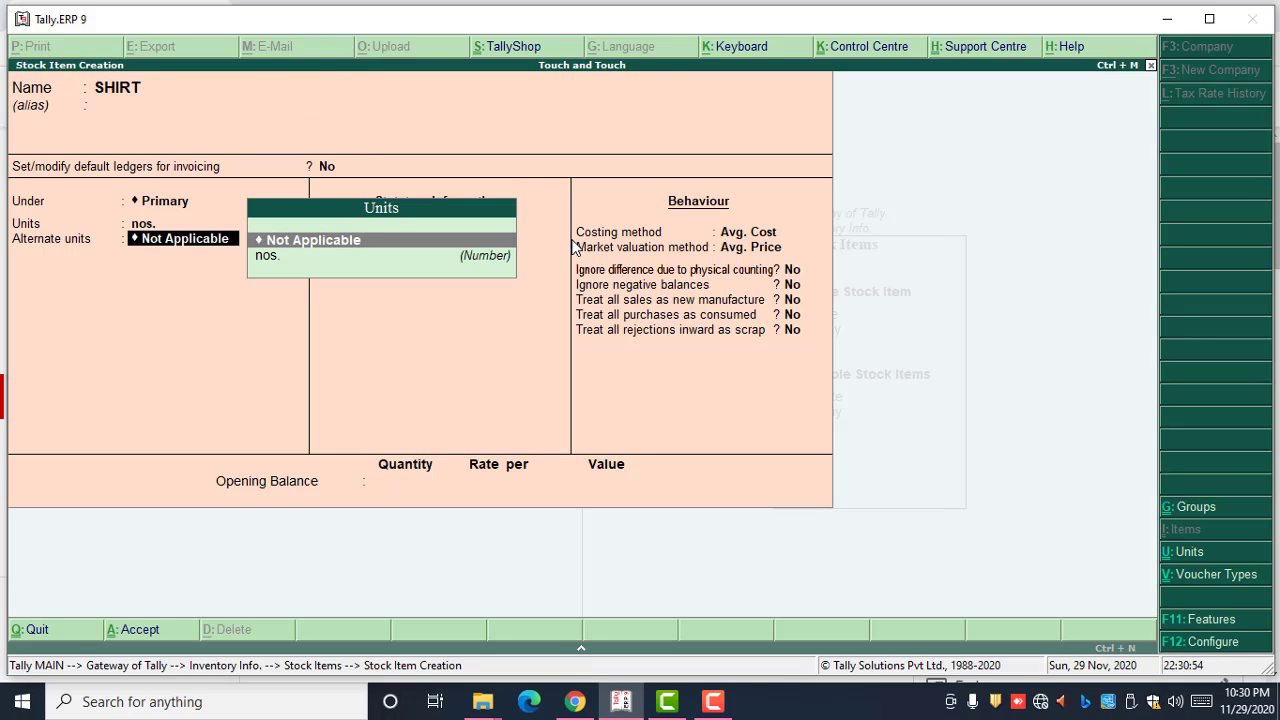
{"action": "key", "text": "Return"}
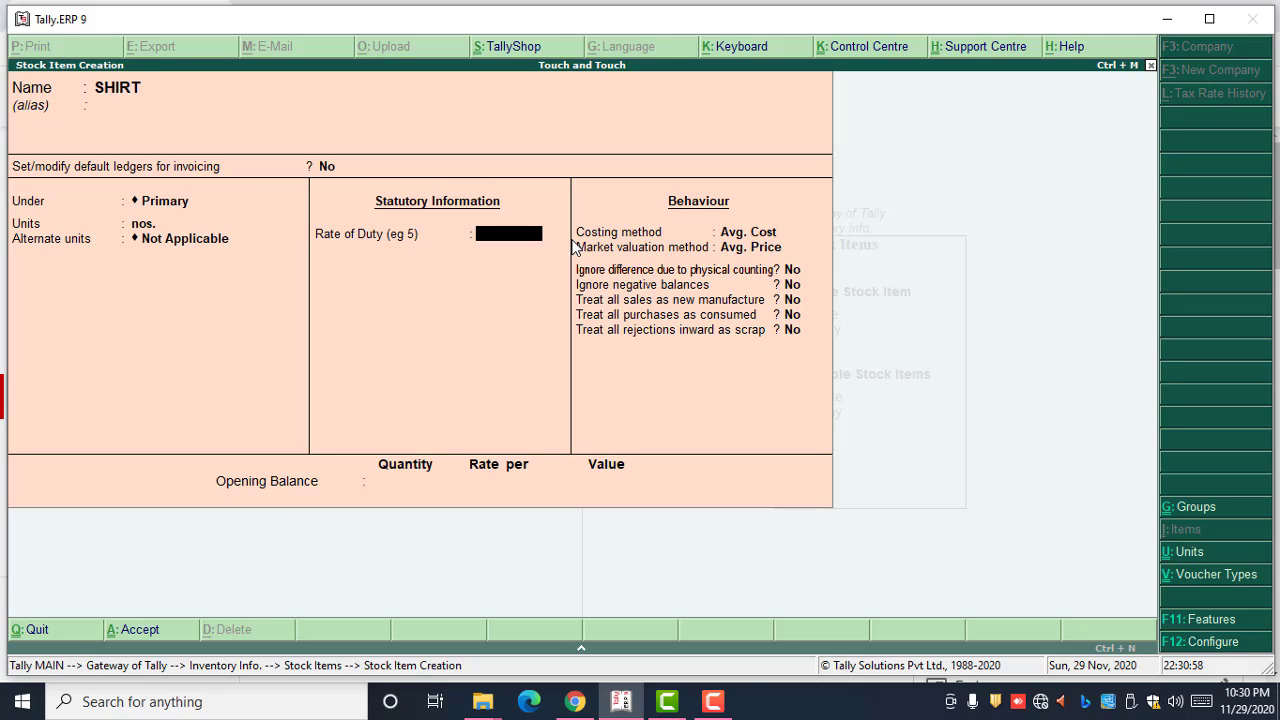
{"action": "key", "text": "Return"}
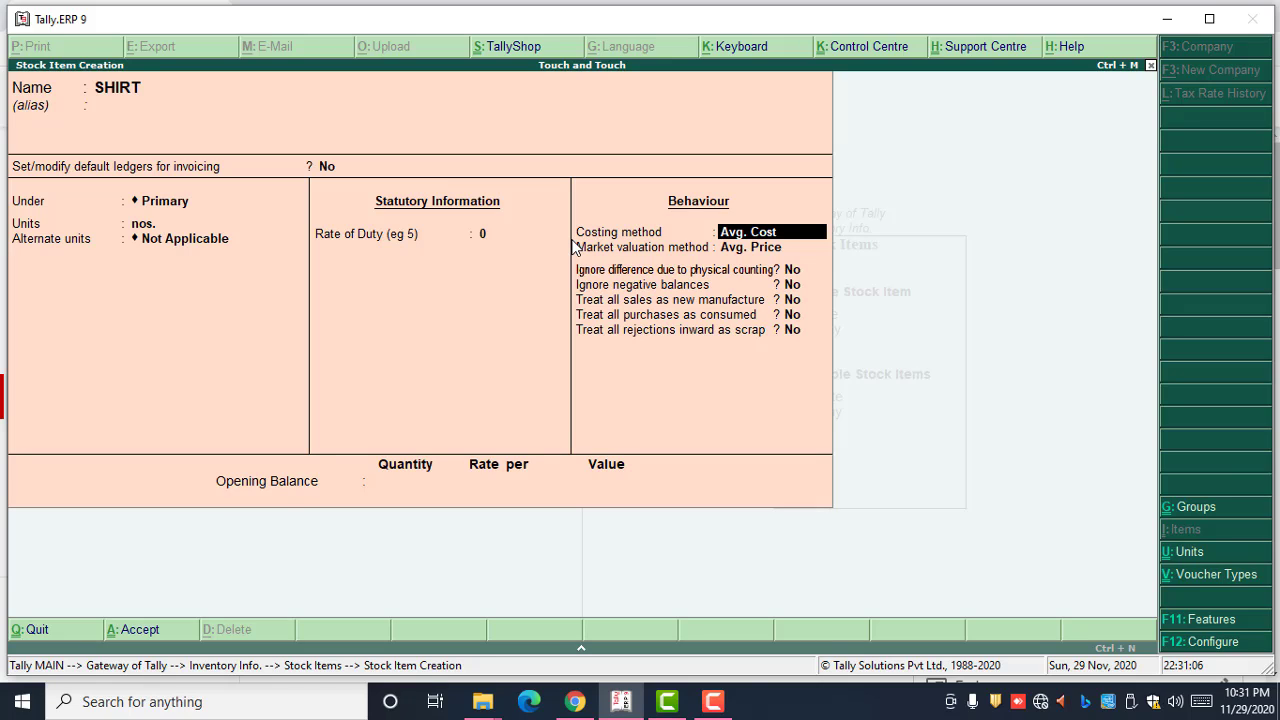
{"action": "key", "text": "Return"}
{"action": "key", "text": "Return"}
{"action": "key", "text": "Return"}
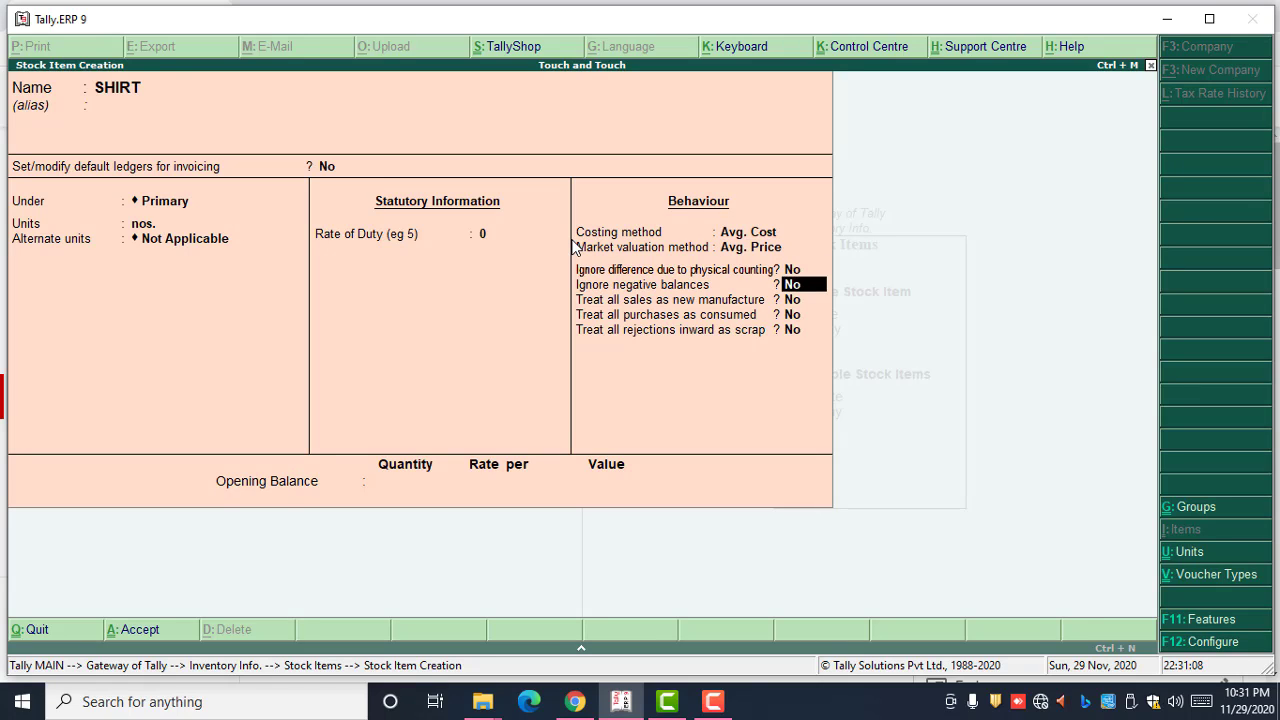
{"action": "key", "text": "Return"}
{"action": "key", "text": "Return"}
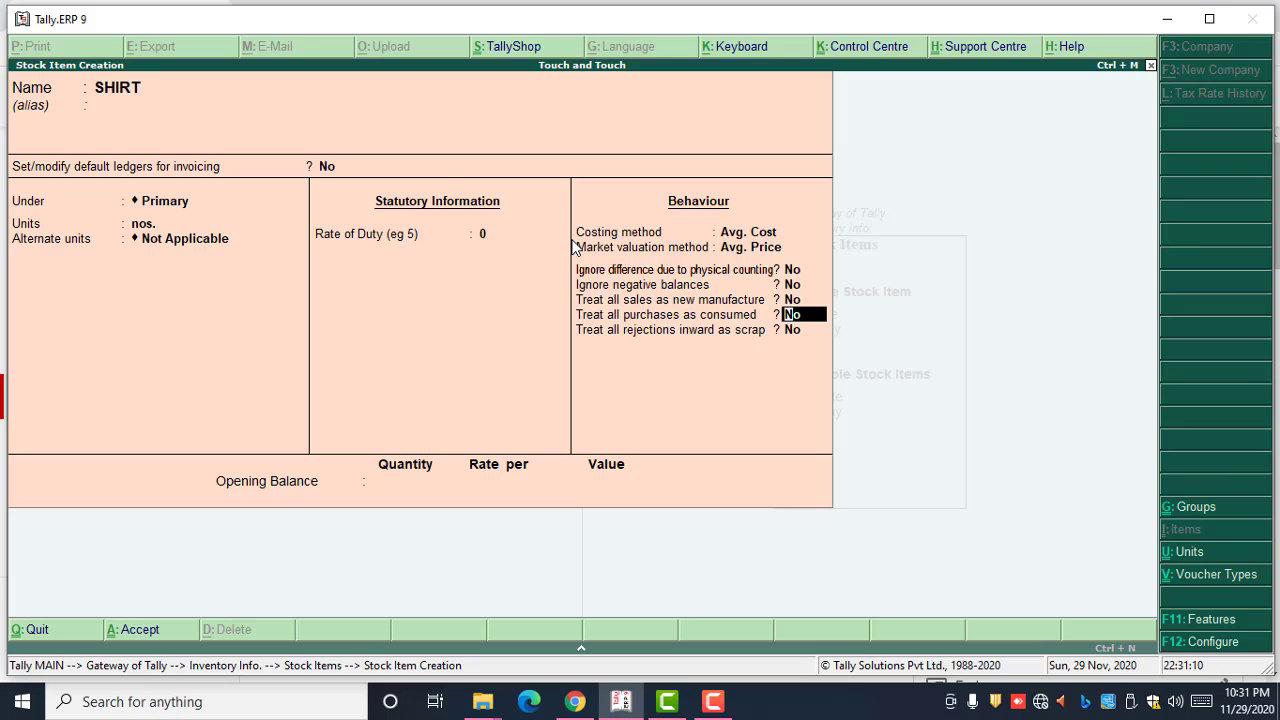
- Enable standard rates for stock items in the stock item configuration and save it
{"action": "key", "text": "F12"}
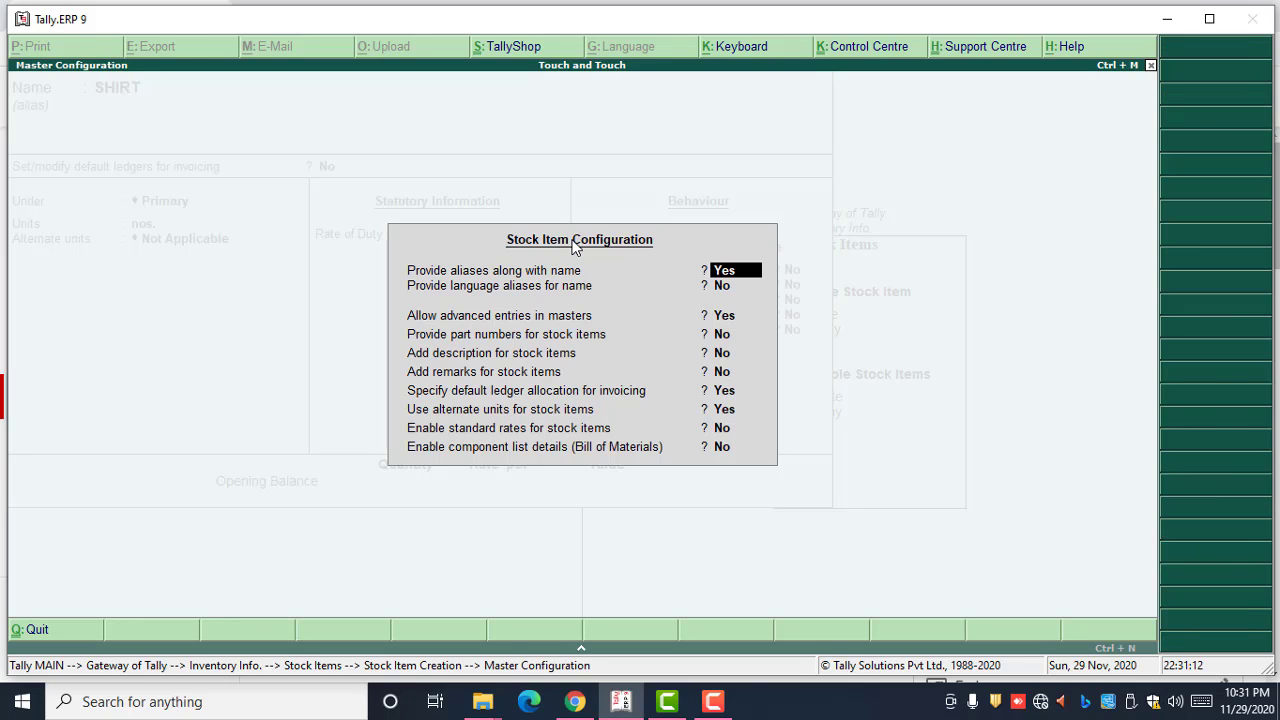
{"action": "key", "text": "Return"}
{"action": "key", "text": "Return"}
{"action": "key", "text": "Return"}
{"action": "key", "text": "Return"}
{"action": "key", "text": "Return"}
{"action": "key", "text": "Return"}
{"action": "key", "text": "Return"}
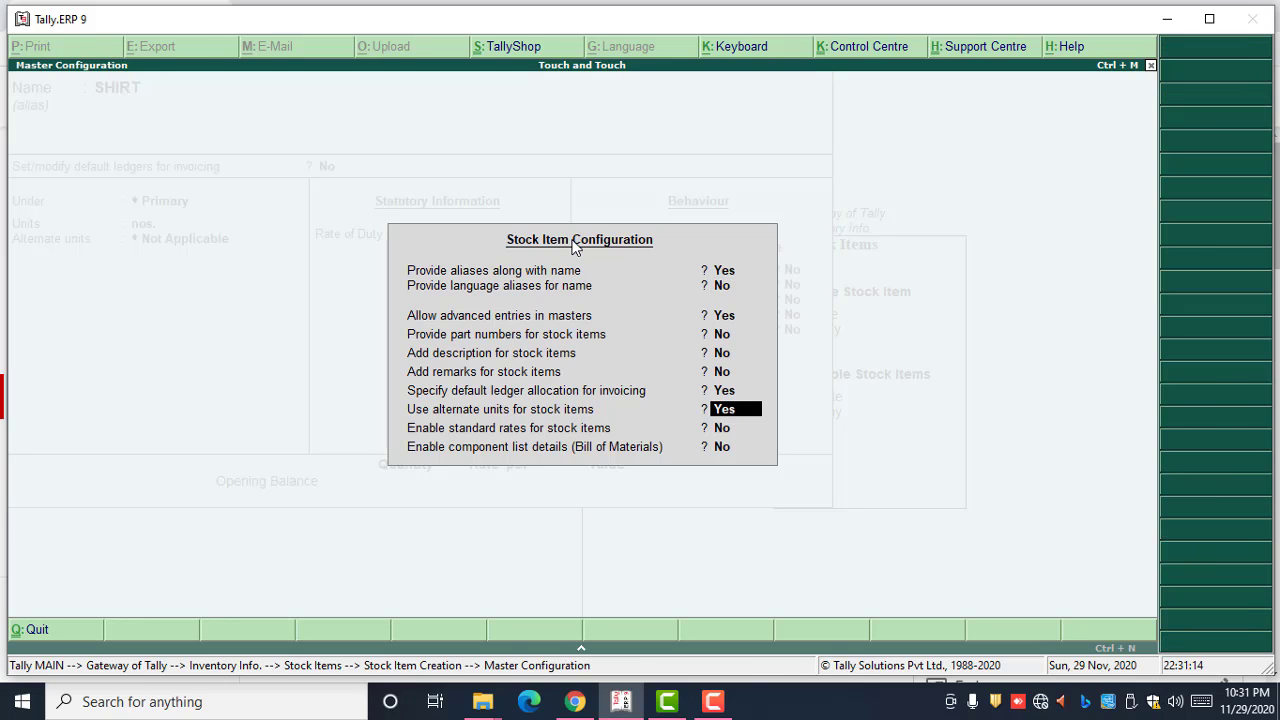
{"action": "key", "text": "Return"}
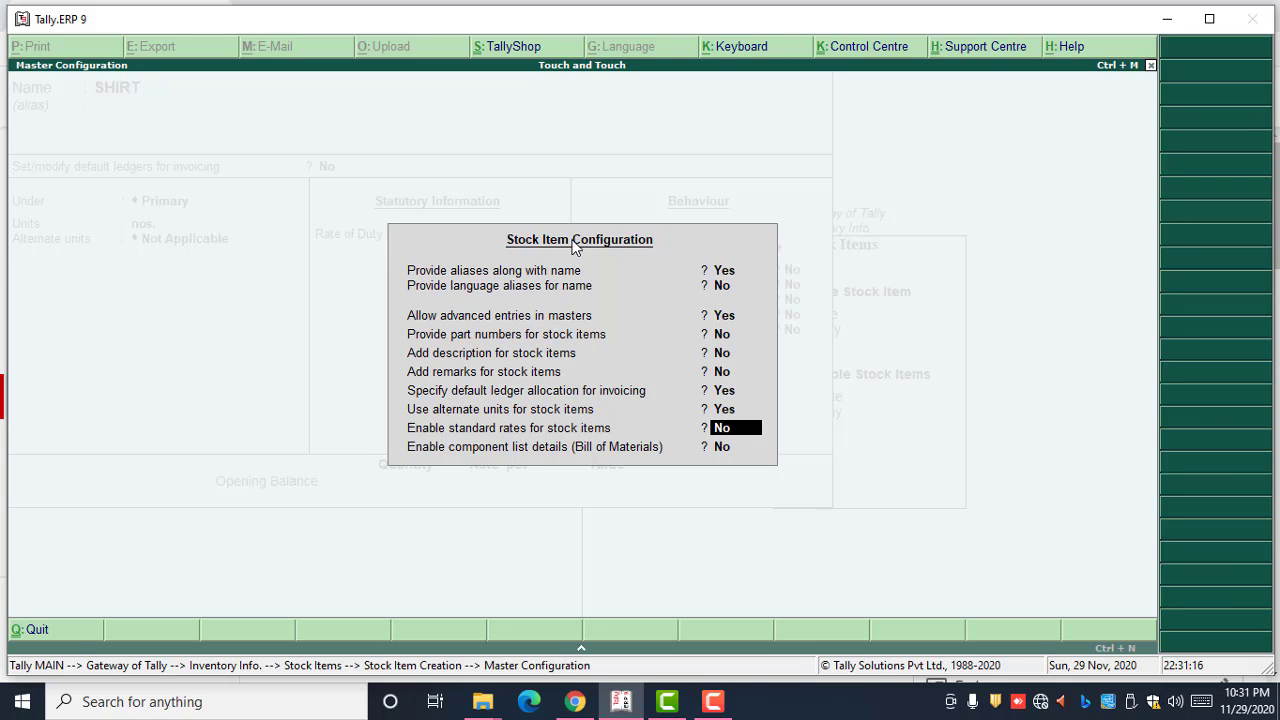
{"action": "type", "text": "y"}
{"action": "key", "text": "Return"}
{"action": "key", "text": "Return"}
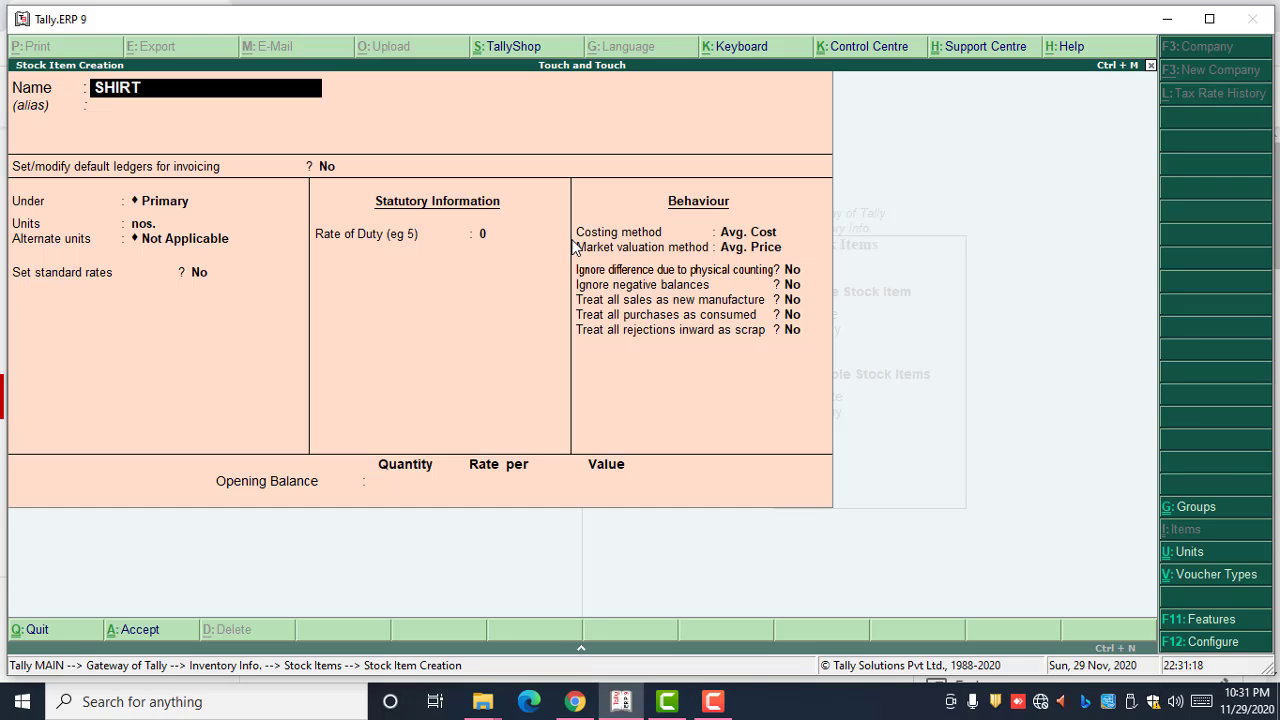
- Turn on Set standard rates for the SHIRT stock item, keeping alternate units as Not Applicable
{"action": "key", "text": "Return"}
{"action": "key", "text": "Return"}
{"action": "key", "text": "Return"}
{"action": "key", "text": "Return"}
{"action": "key", "text": "Return"}
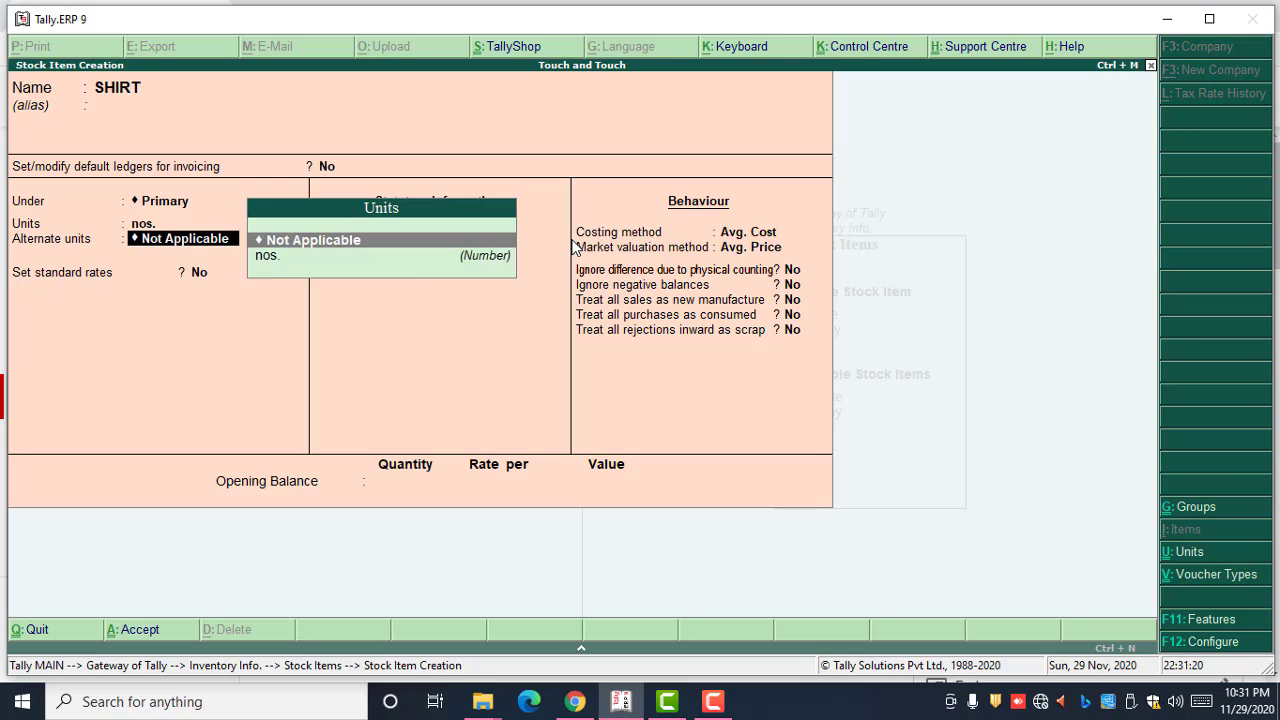
{"action": "key", "text": "Return"}
{"action": "type", "text": "y"}
{"action": "key", "text": "Return"}
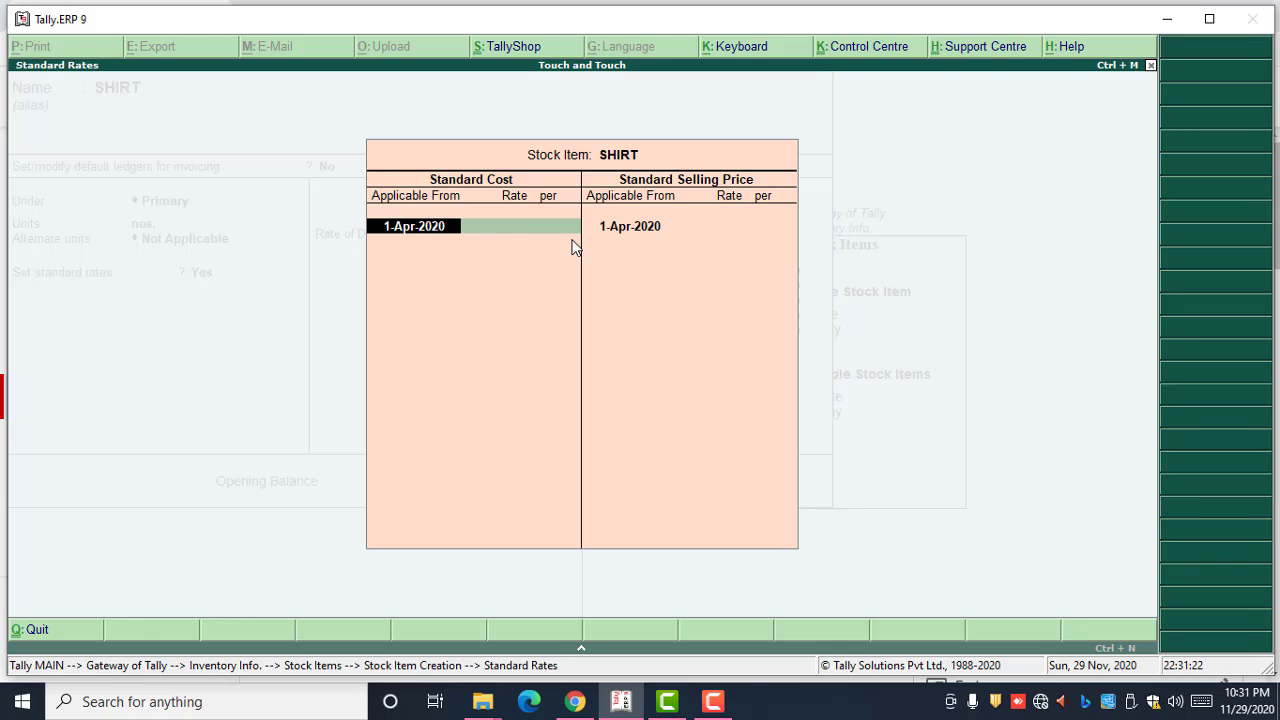
- Give SHIRT a standard cost of 100 and a standard selling price of 150 per nos., both applicable from 1-Apr-2020
{"action": "key", "text": "Return"}
{"action": "type", "text": "100"}
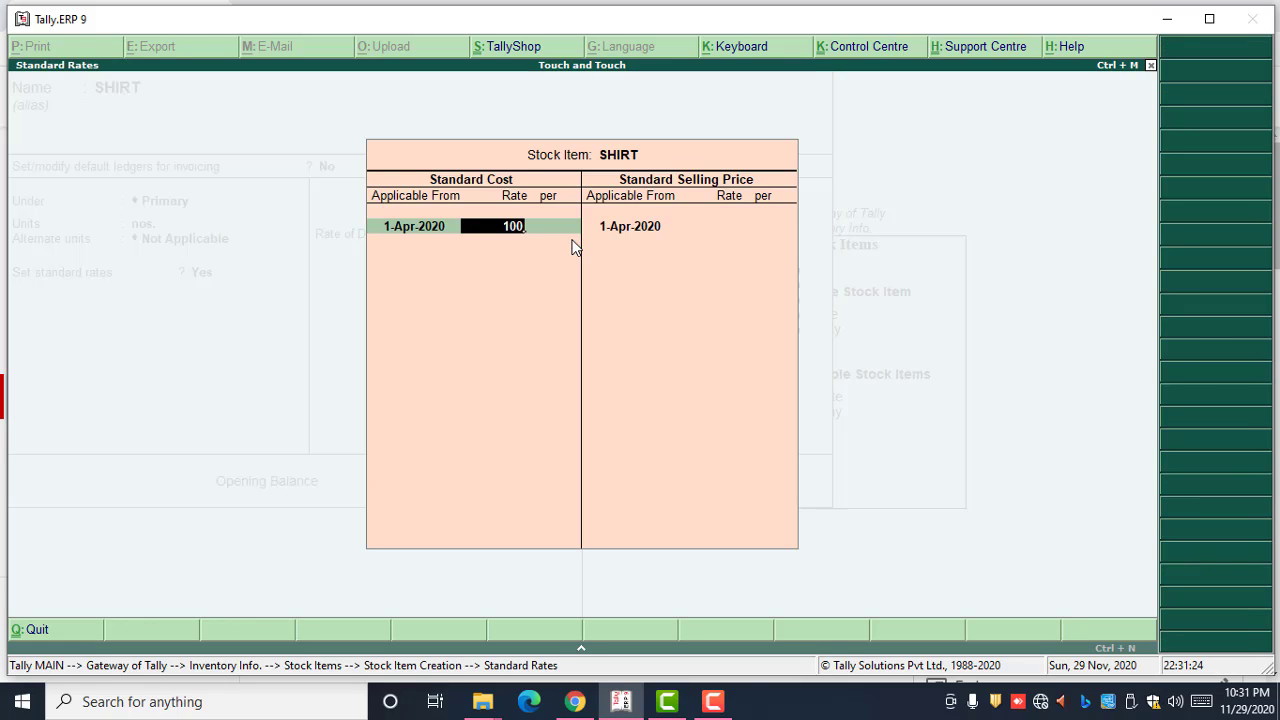
{"action": "key", "text": "Return"}
{"action": "key", "text": "Return"}
{"action": "key", "text": "Return"}
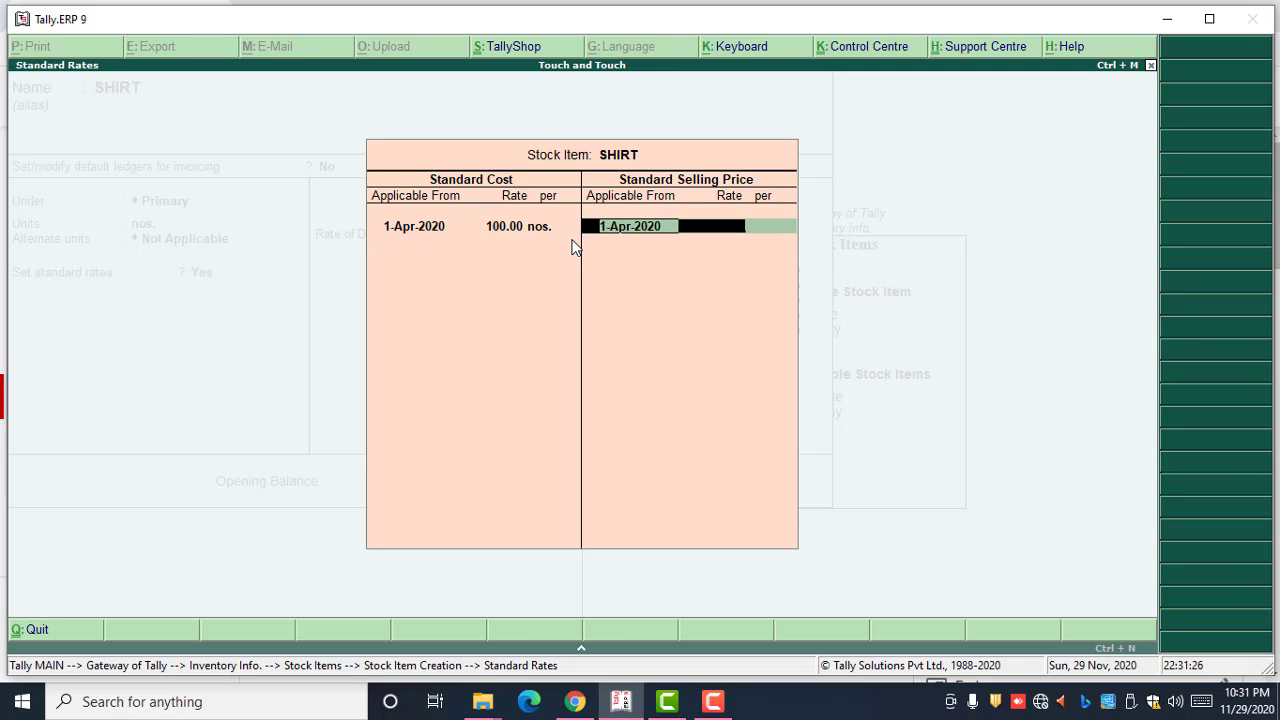
{"action": "key", "text": "Return"}
{"action": "type", "text": "150"}
{"action": "key", "text": "Return"}
{"action": "key", "text": "Return"}
{"action": "key", "text": "Return"}
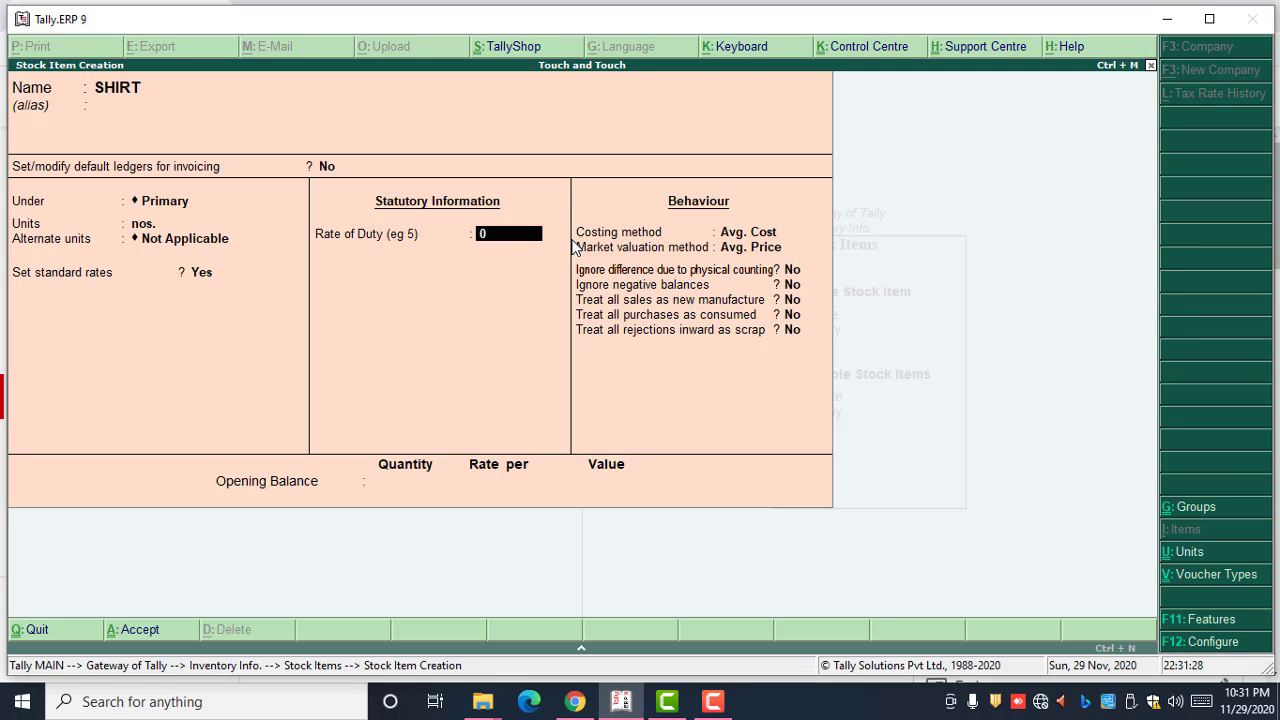
- Keep the default duty and behaviour settings, save the SHIRT stock item, and return to the Gateway of Tally
{"action": "key", "text": "Return"}
{"action": "key", "text": "Return"}
{"action": "key", "text": "Return"}
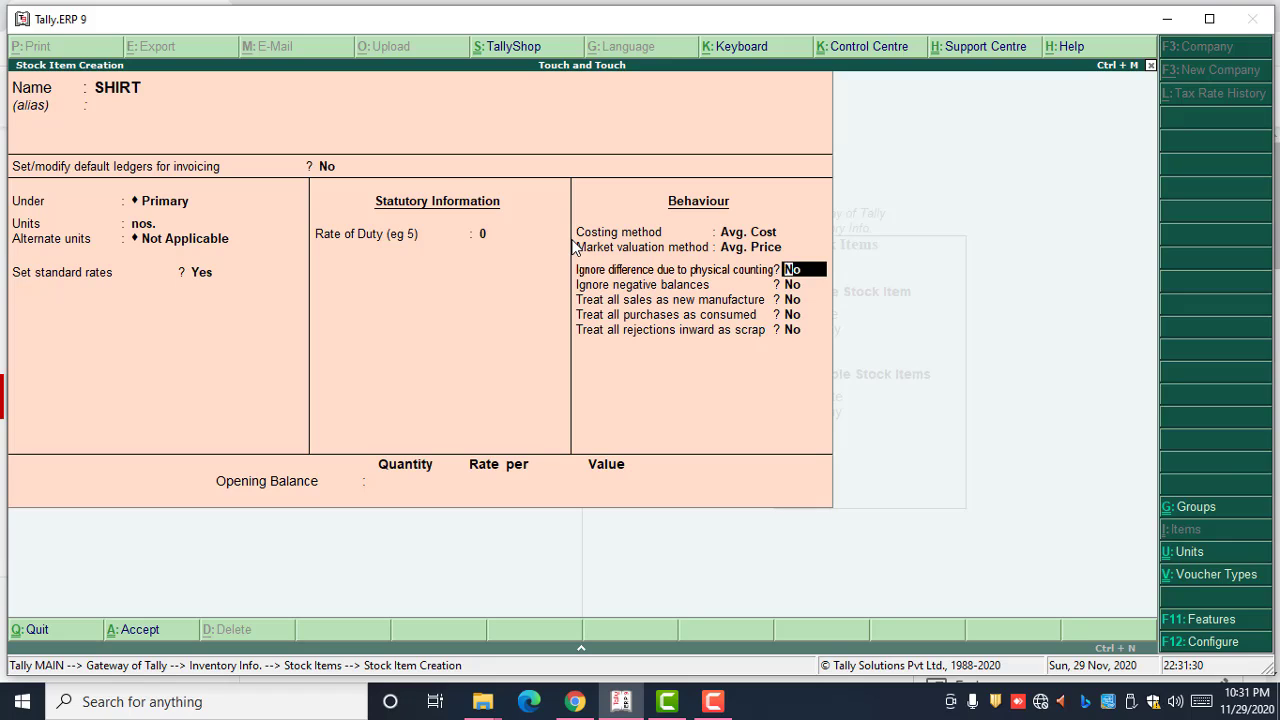
{"action": "key", "text": "Return"}
{"action": "key", "text": "Return"}
{"action": "key", "text": "Return"}
{"action": "key", "text": "Return"}
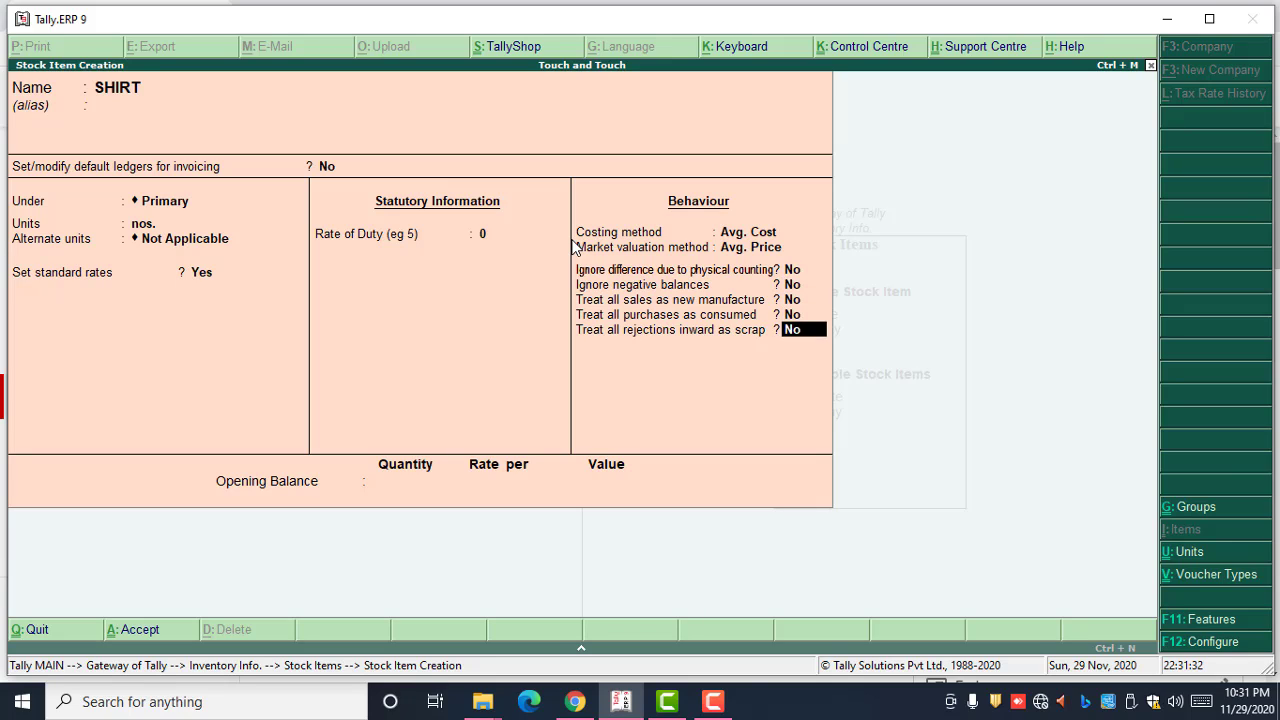
{"action": "key", "text": "Return"}
{"action": "key", "text": "Return"}
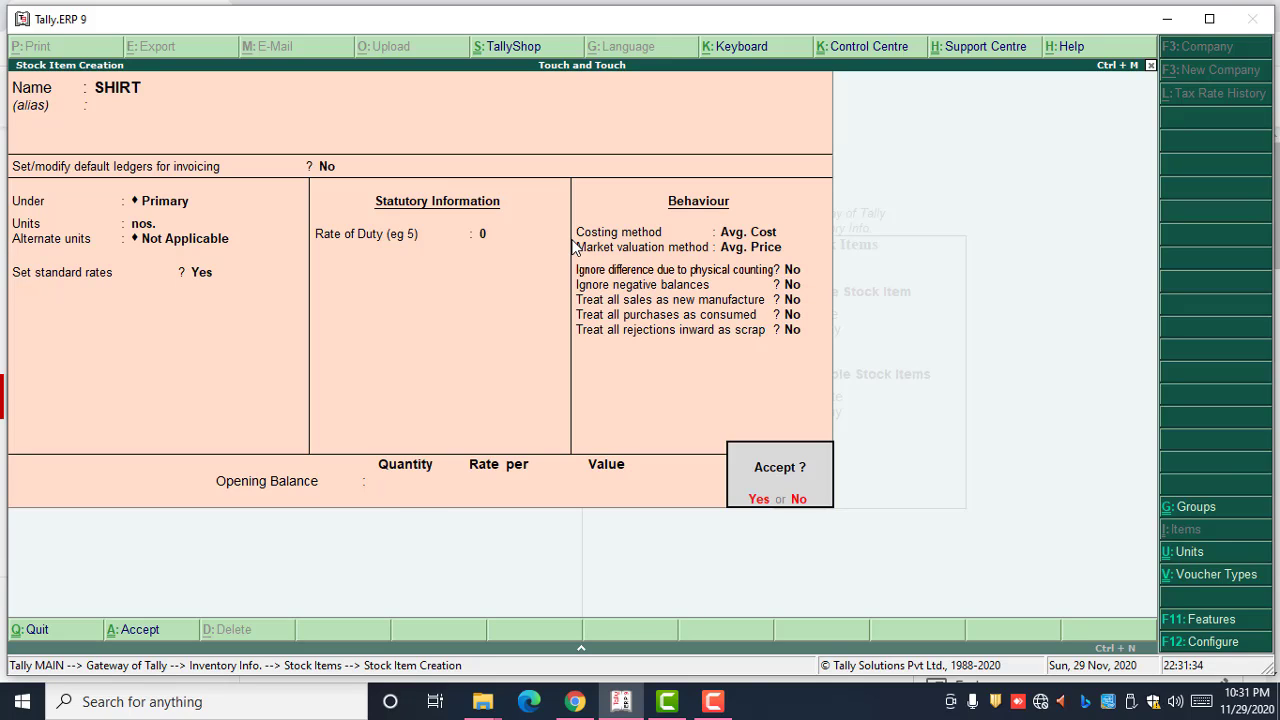
{"action": "key", "text": "Return"}
{"action": "key", "text": "Escape"}
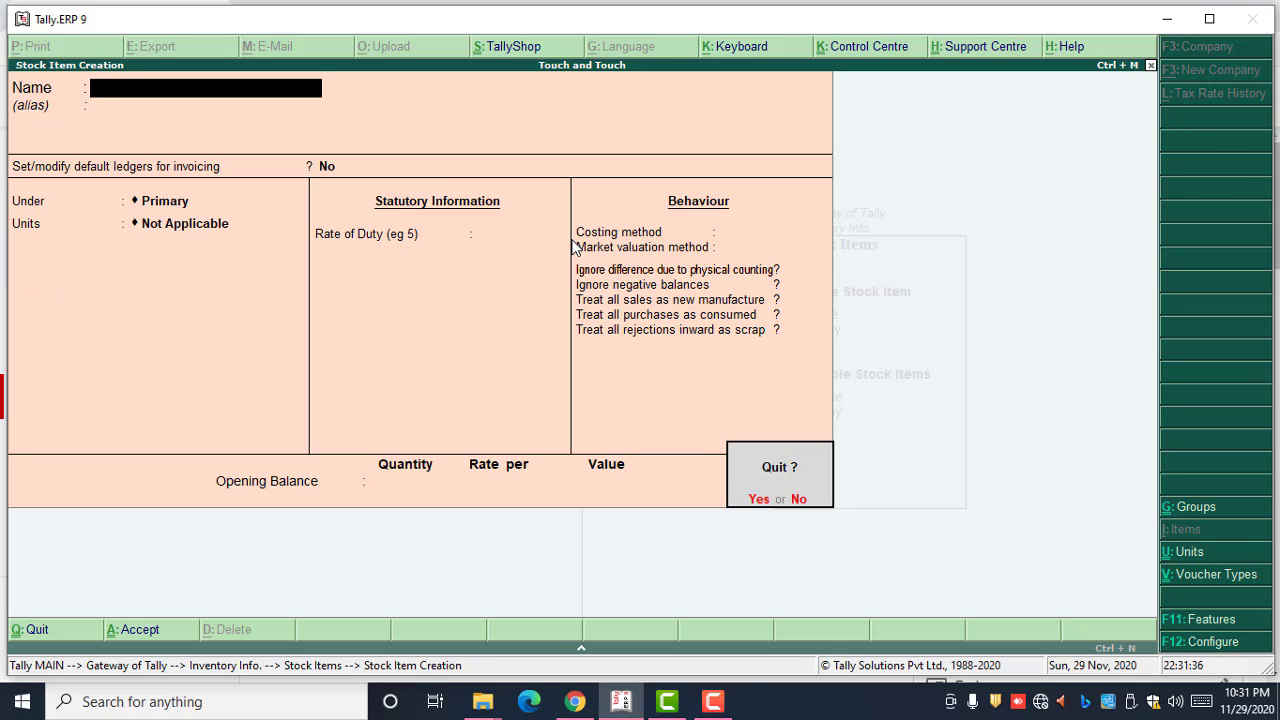
{"action": "key", "text": "Return"}
{"action": "key", "text": "Escape"}
{"action": "key", "text": "Escape"}
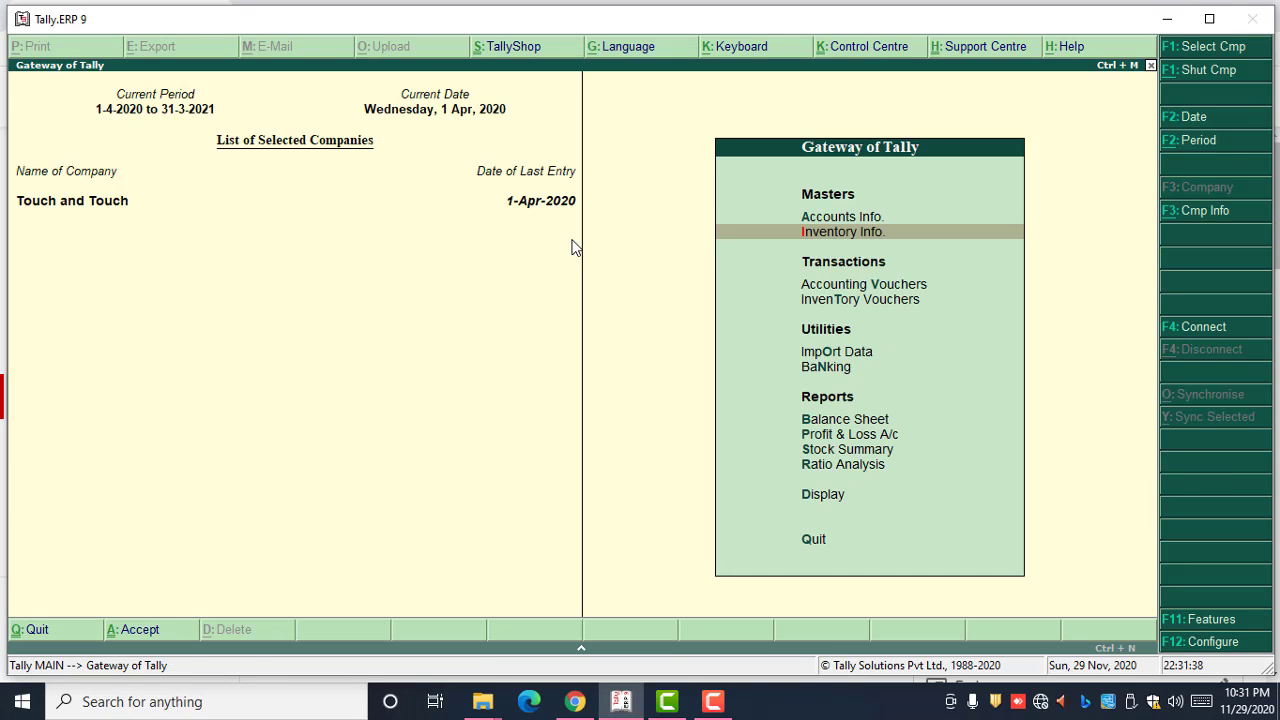
- Enable Provide address for Godowns in the accounts and inventory master configuration and save it
{"action": "key", "text": "F12"}
{"action": "key", "text": "Down"}
{"action": "key", "text": "Down"}
{"action": "key", "text": "Return"}
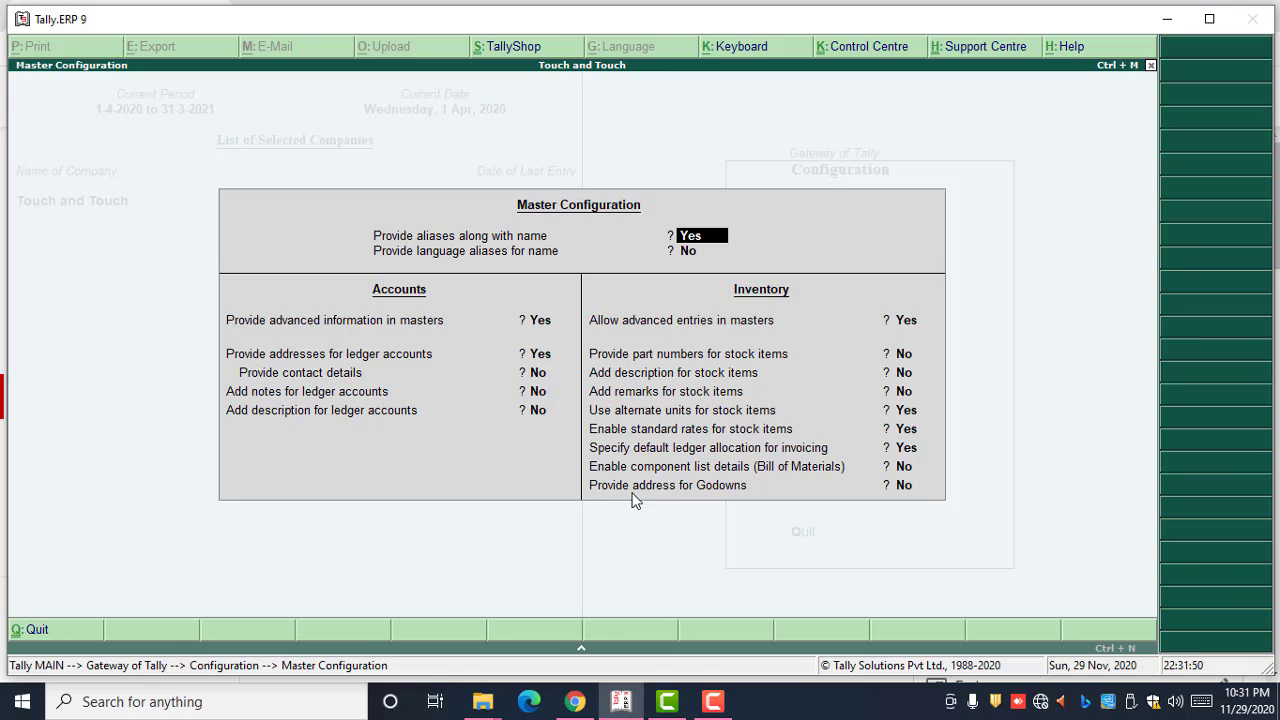
{"action": "left_click", "coordinate": [905, 495]}
{"action": "type", "text": "y"}
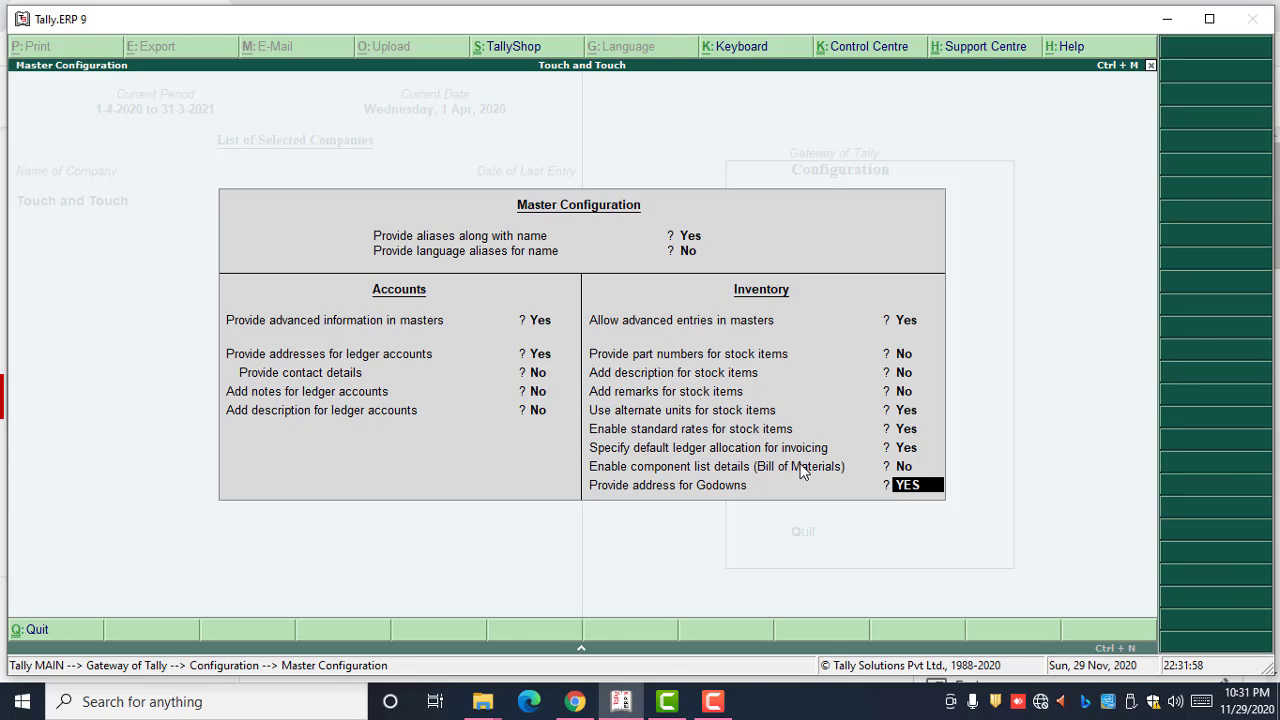
{"action": "key", "text": "Return"}
{"action": "key", "text": "Escape"}
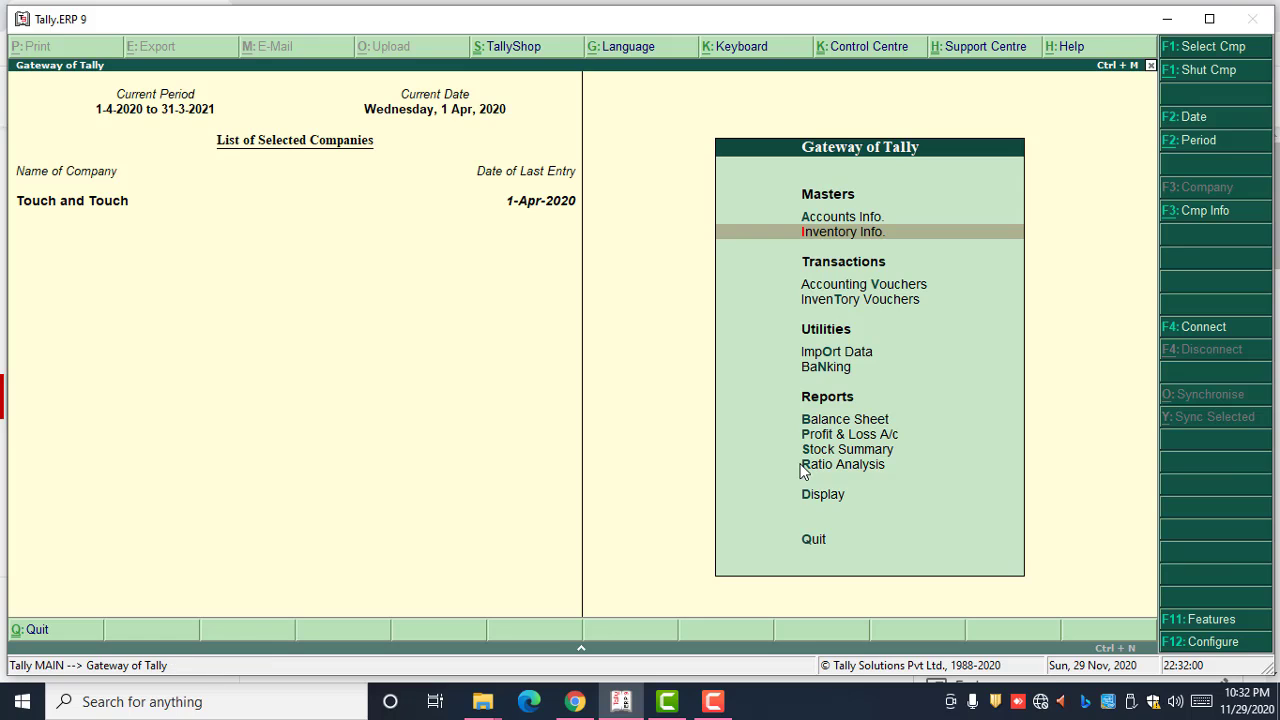
- Enable Maintain multiple Godowns in the company's inventory features and save them
{"action": "key", "text": "F11"}
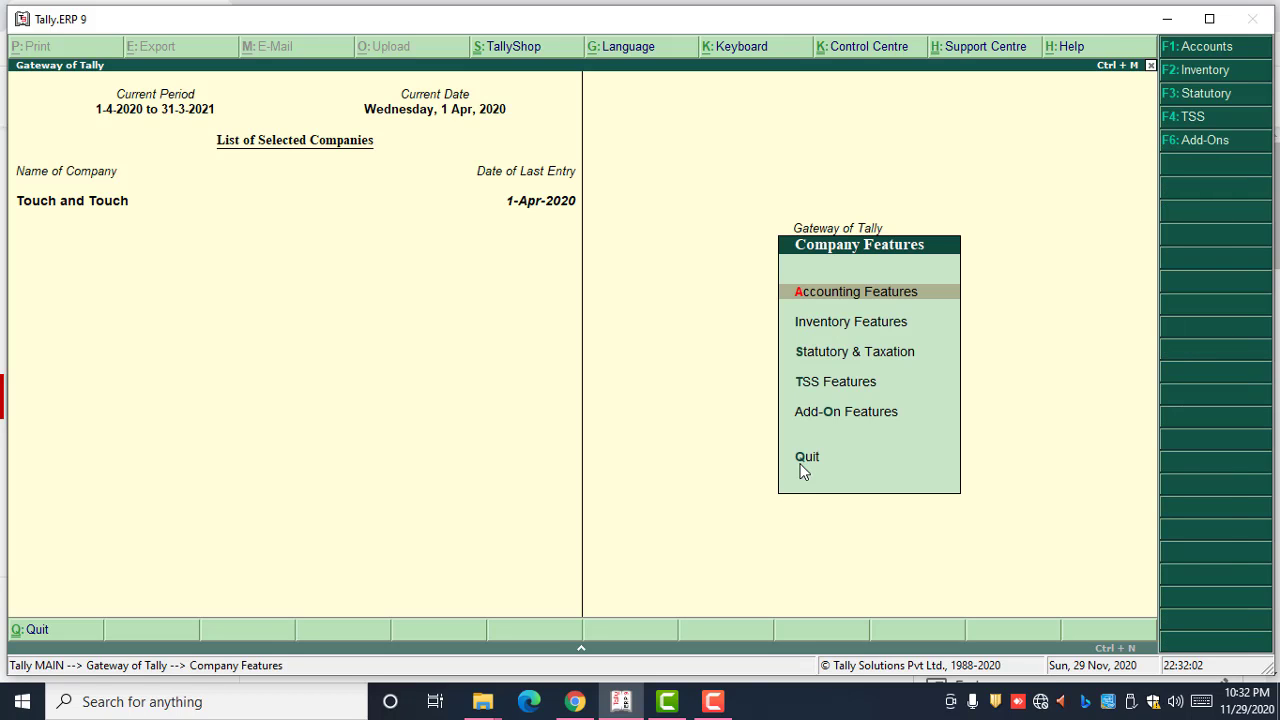
{"action": "key", "text": "Down"}
{"action": "key", "text": "Return"}
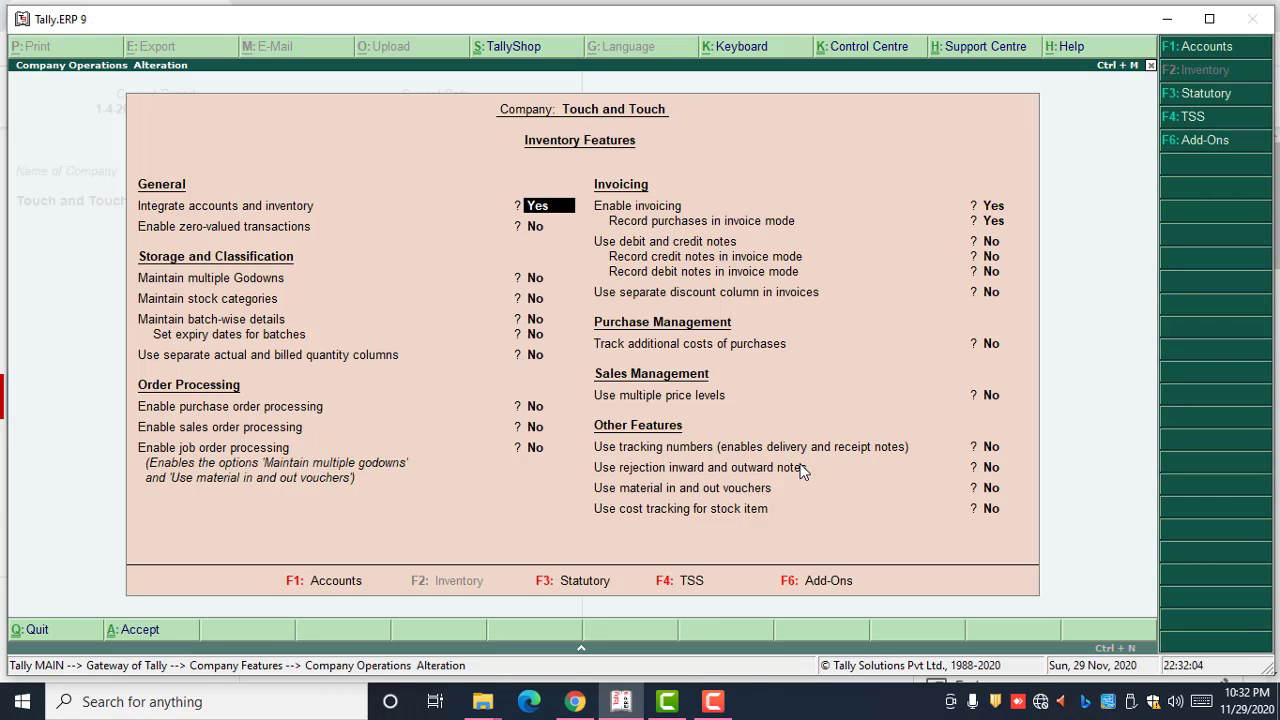
{"action": "key", "text": "Return"}
{"action": "key", "text": "Return"}
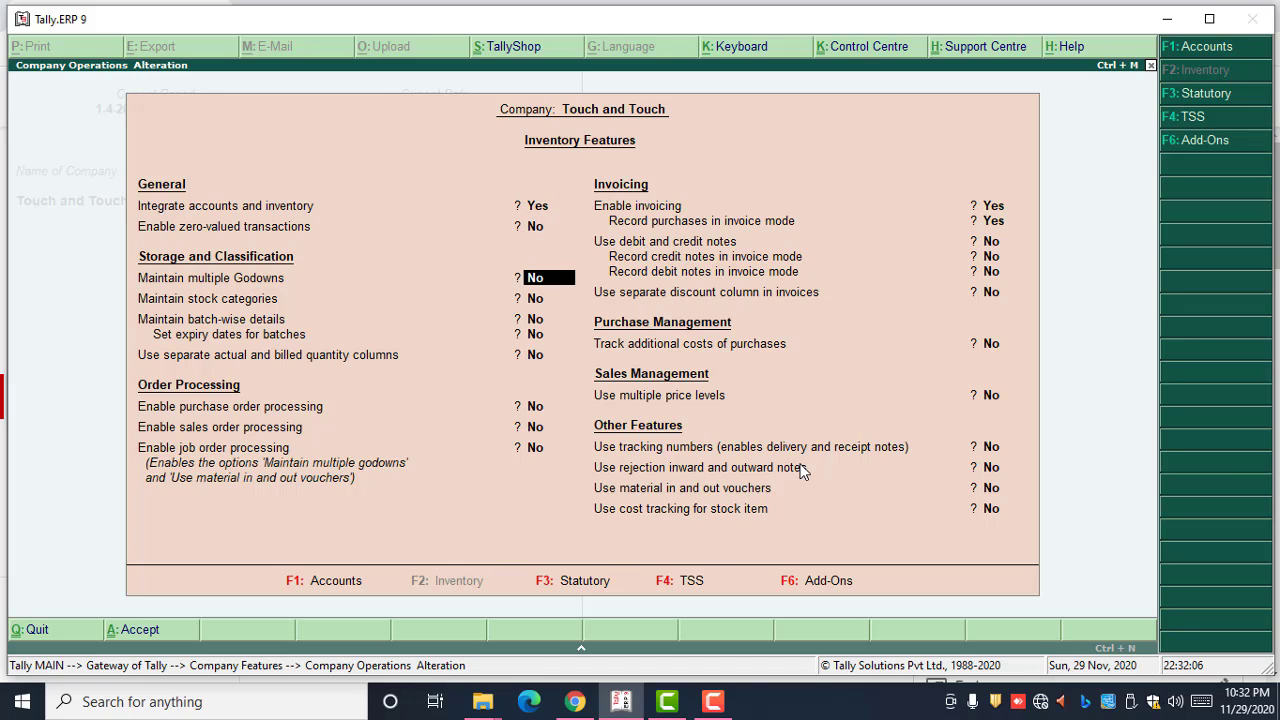
{"action": "type", "text": "y"}
{"action": "key", "text": "Return"}
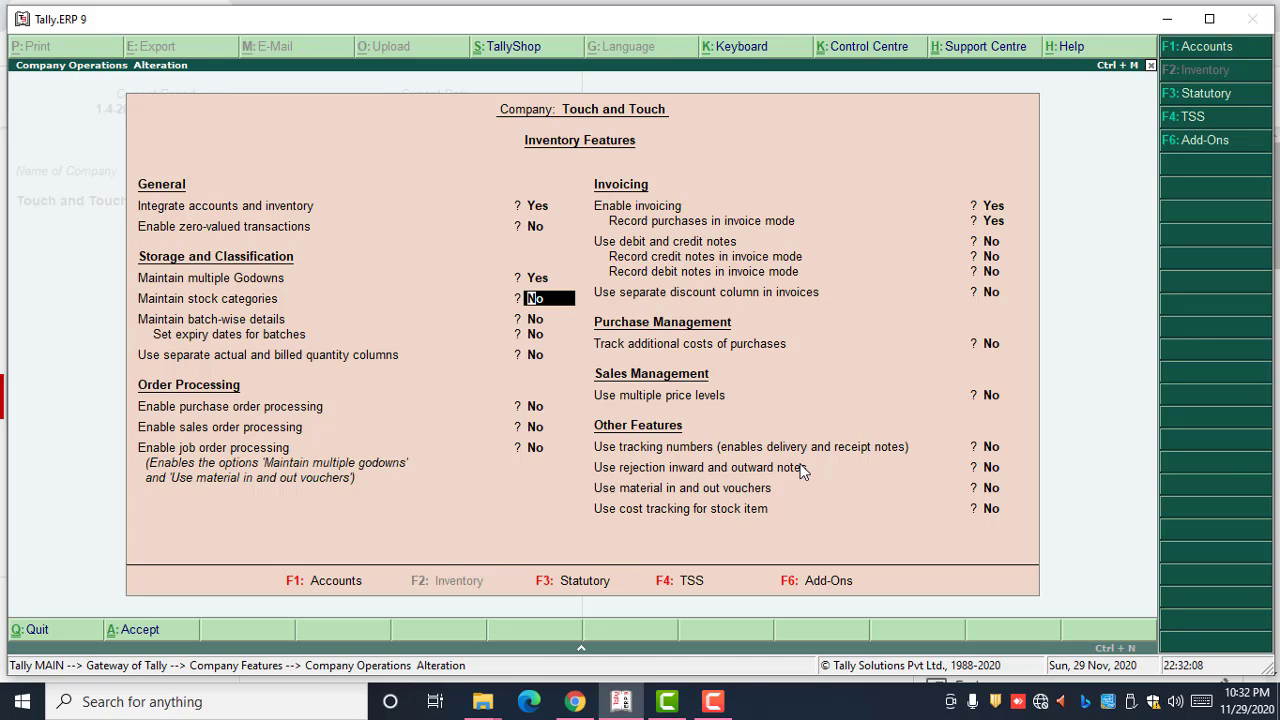
{"action": "key", "text": "ctrl+a"}
{"action": "key", "text": "Escape"}
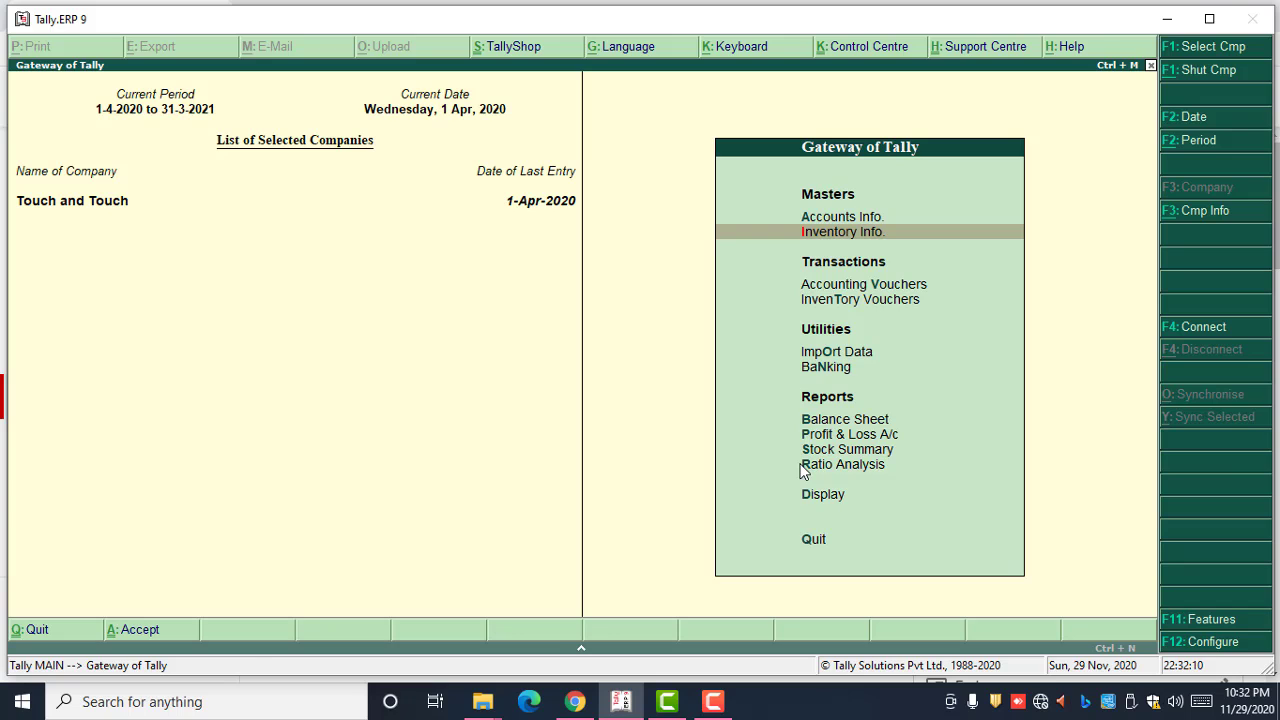
- View the address field in the single godown creation form, and leave without creating a godown
{"action": "key", "text": "Return"}
{"action": "key", "text": "Down"}
{"action": "key", "text": "Down"}
{"action": "key", "text": "Down"}
{"action": "key", "text": "Return"}
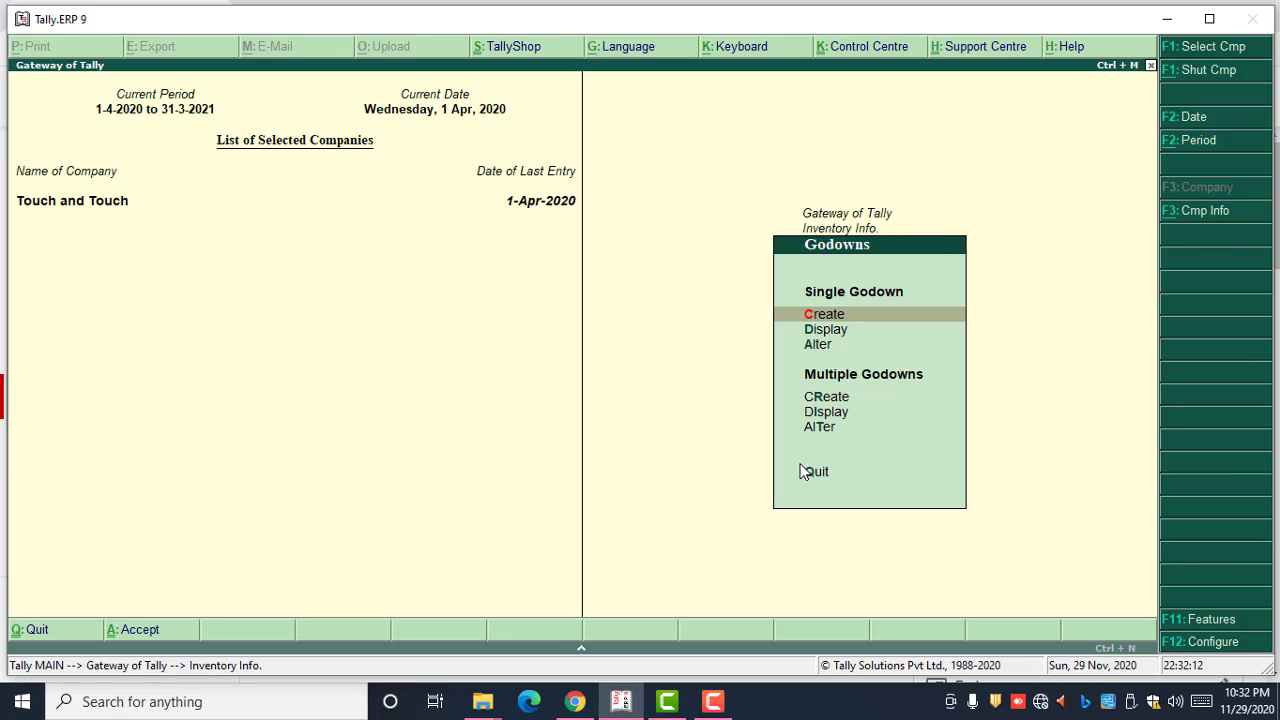
{"action": "key", "text": "Return"}
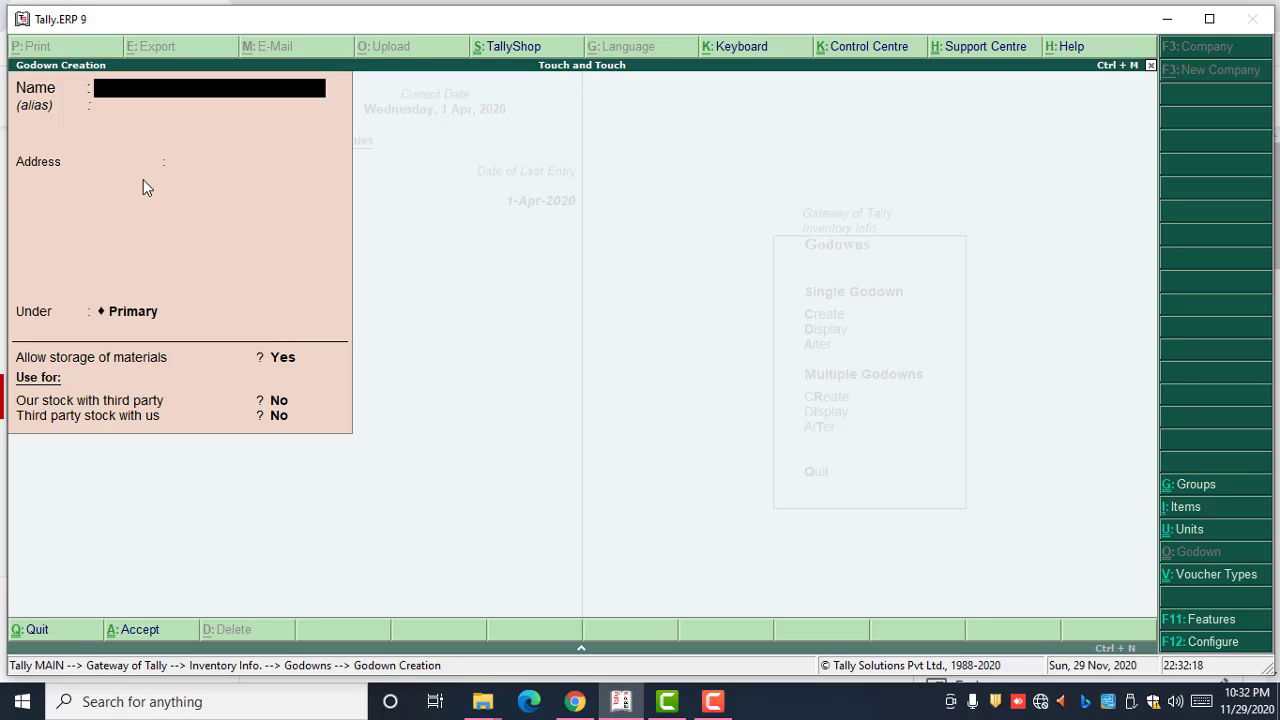
{"action": "key", "text": "Escape"}
{"action": "key", "text": "Return"}
{"action": "key", "text": "Escape"}
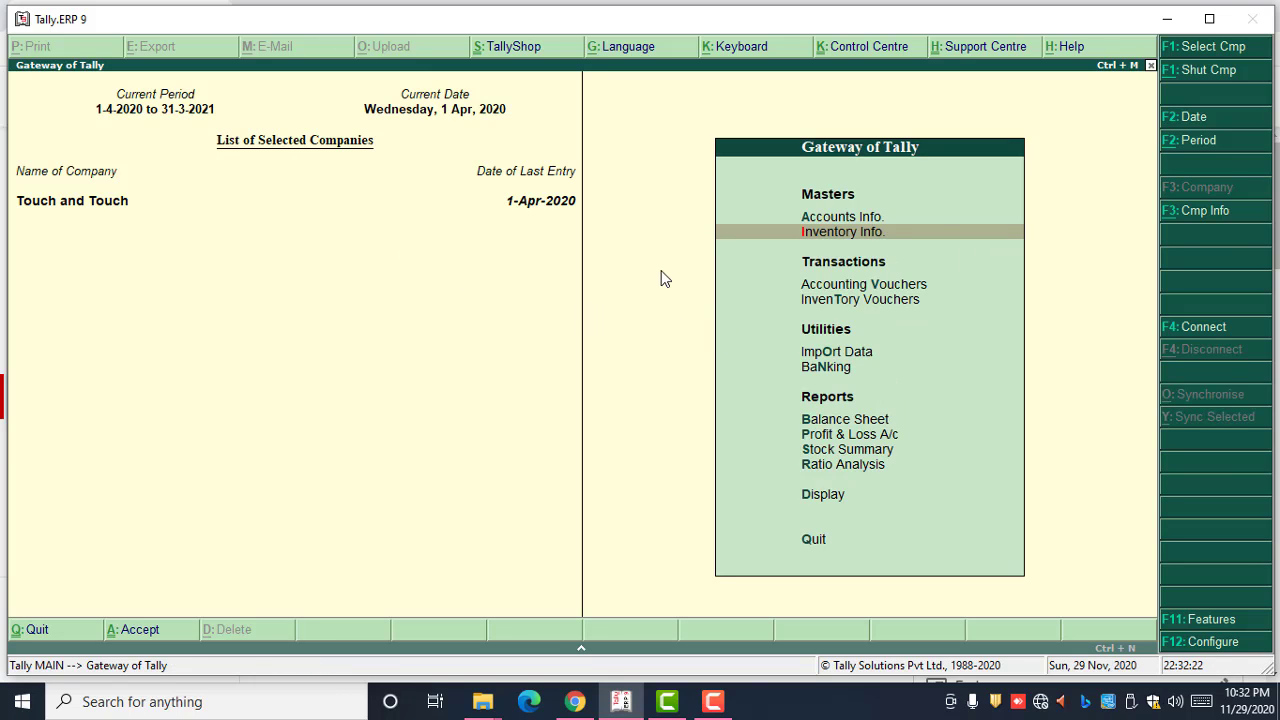
- Look over the accounts and inventory master configuration once more and leave it without changes
{"action": "key", "text": "F12"}
{"action": "key", "text": "Down"}
{"action": "key", "text": "Down"}
{"action": "key", "text": "Return"}
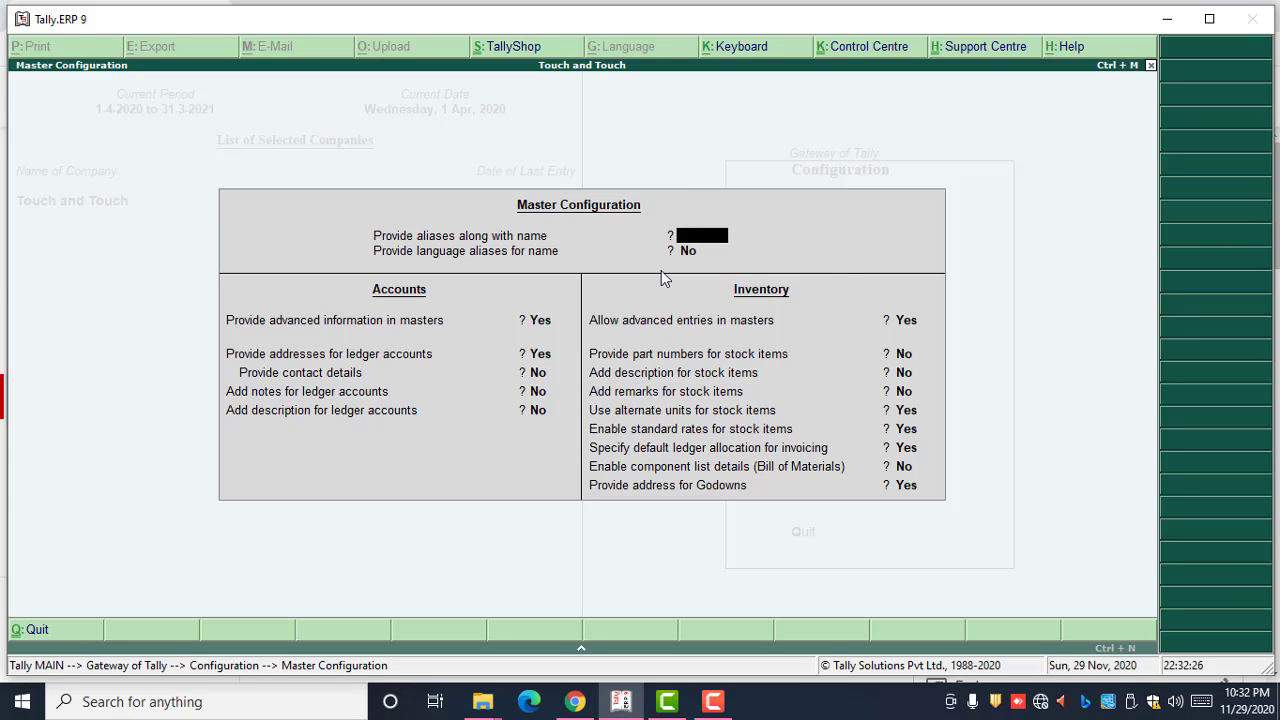
{"action": "key", "text": "Escape"}
- Set Skip Date field during creation for faster entry to No in the voucher entry configuration
{"action": "key", "text": "Down"}
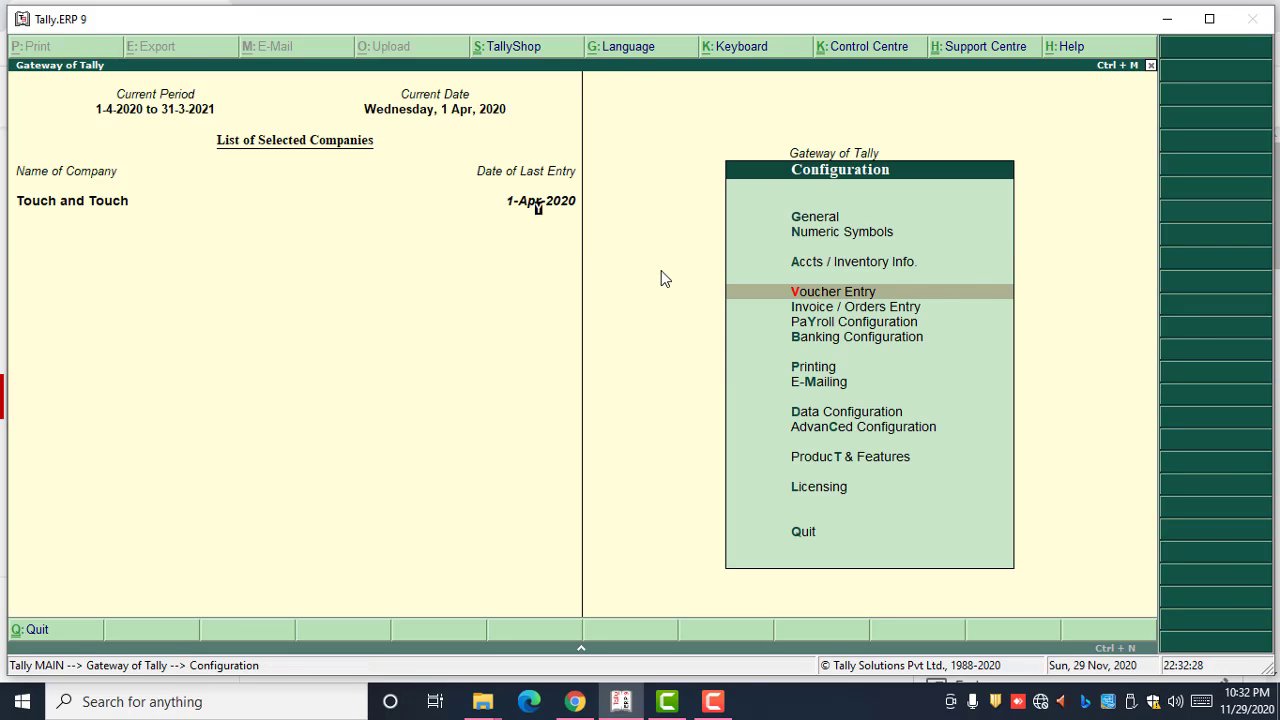
{"action": "key", "text": "Return"}
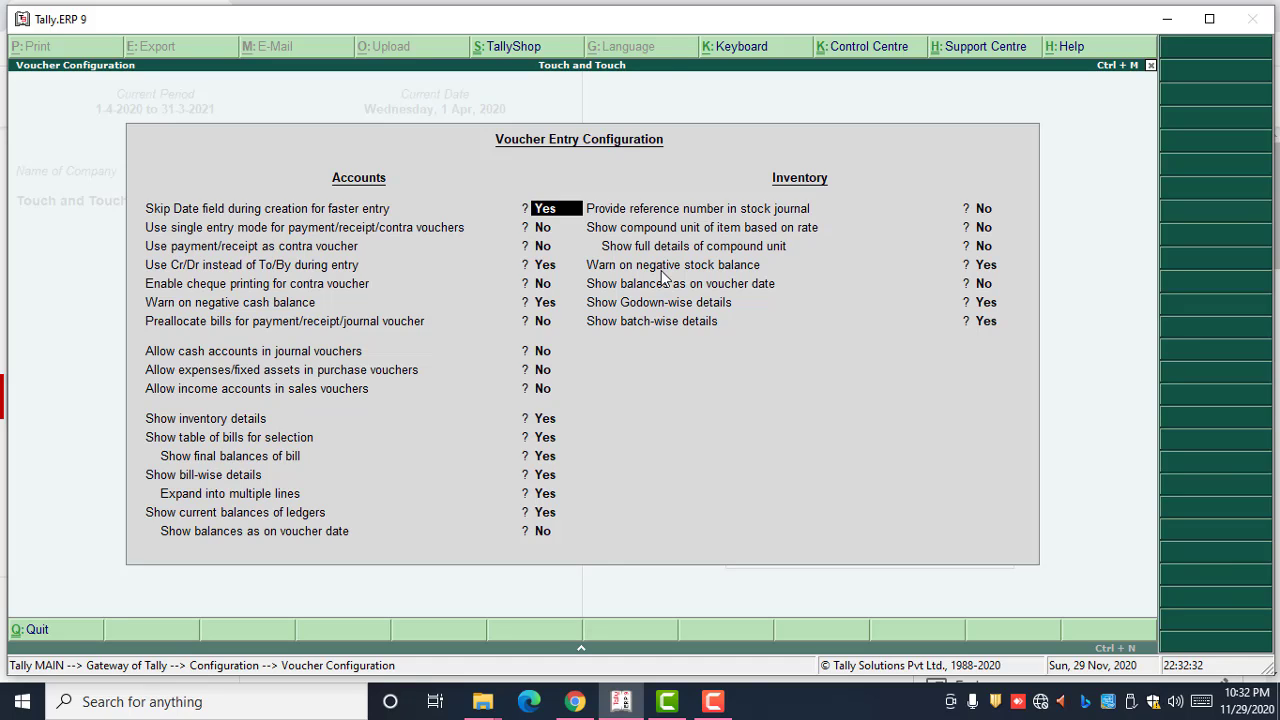
{"action": "type", "text": "n"}
{"action": "key", "text": "Return"}
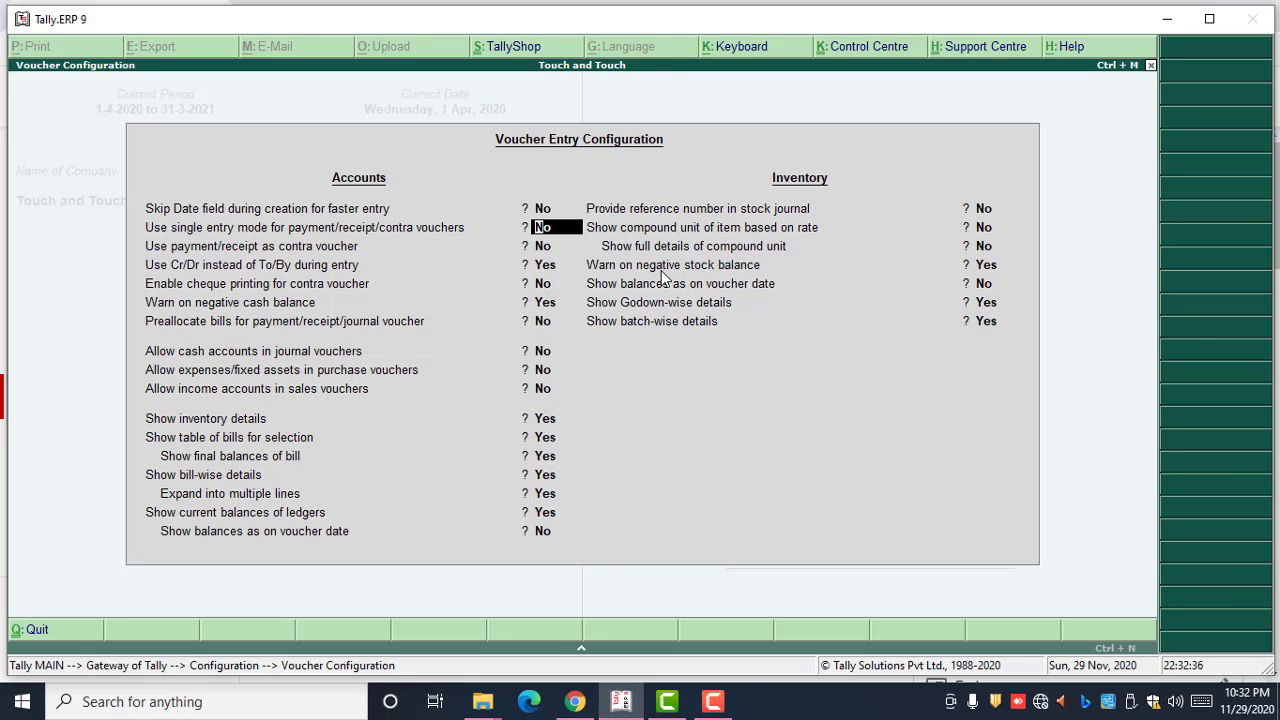
- View the date field in a new sales voucher, and leave without creating the voucher
{"action": "key", "text": "Escape"}
{"action": "key", "text": "Escape"}
{"action": "key", "text": "Escape"}
{"action": "key", "text": "n"}
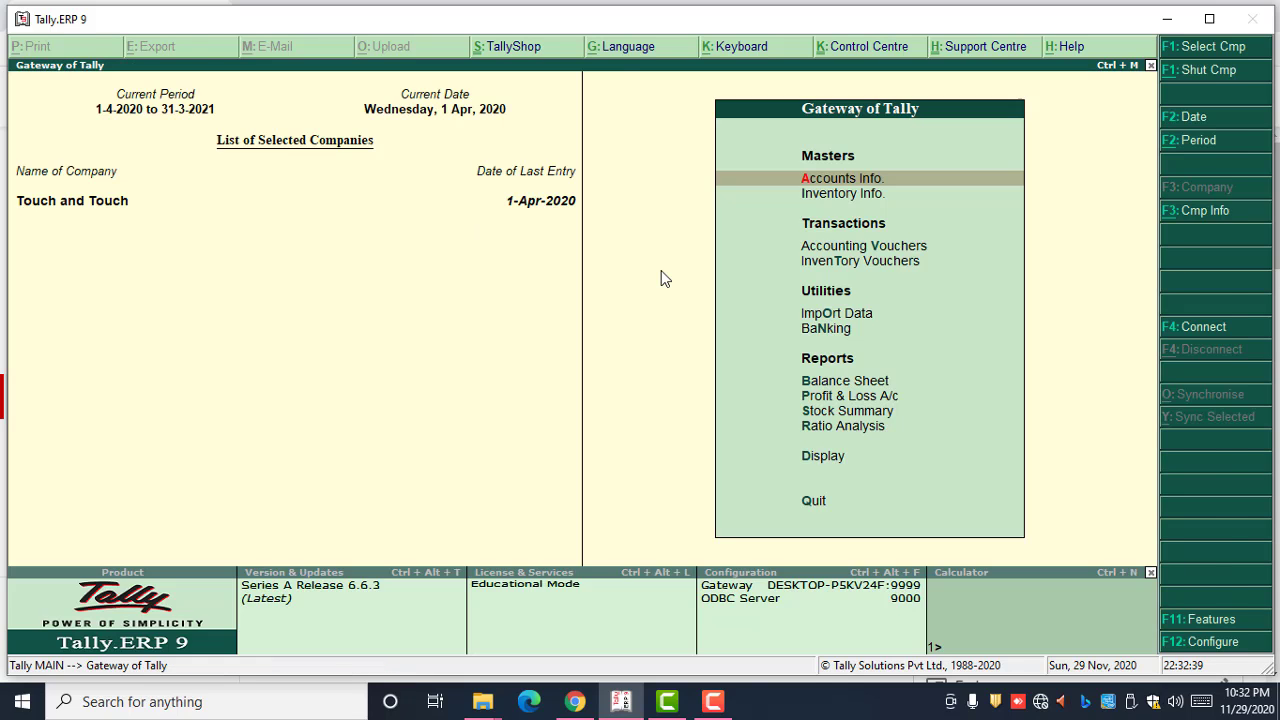
{"action": "key", "text": "v"}
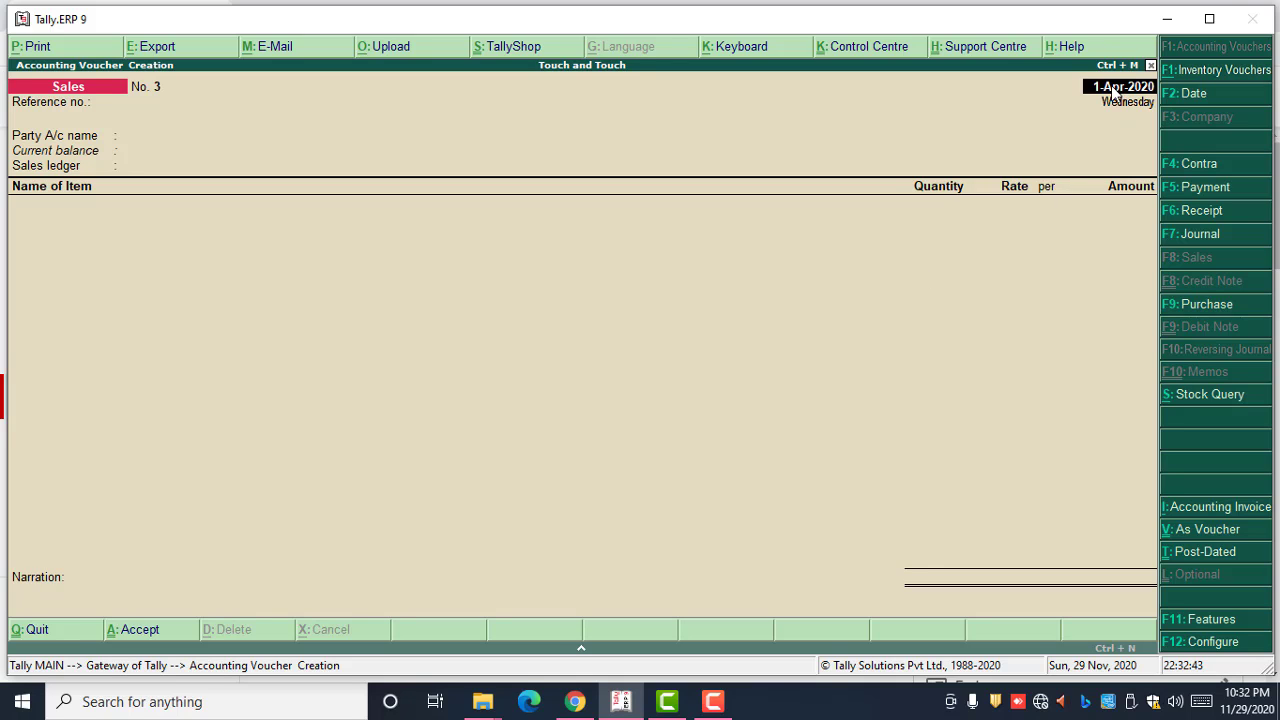
{"action": "key", "text": "Escape"}
{"action": "key", "text": "y"}
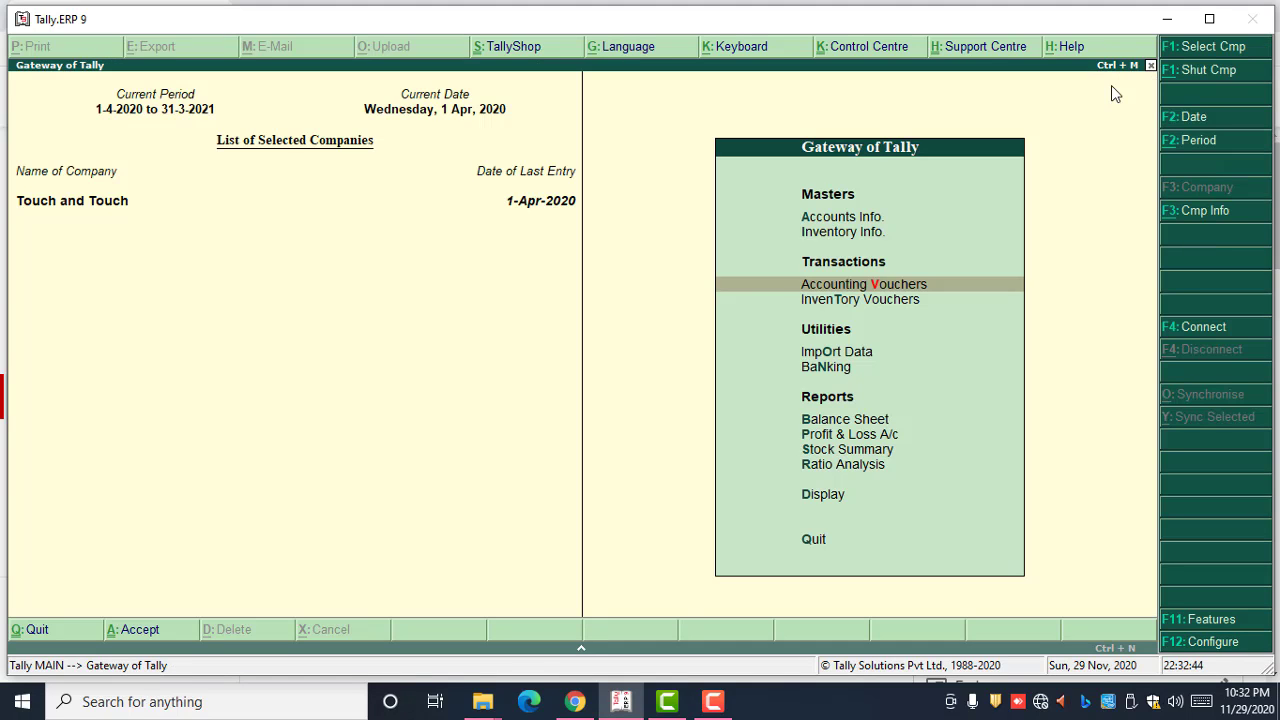
- Set Skip Date field during creation for faster entry to Yes in the voucher entry configuration
{"action": "key", "text": "F12"}
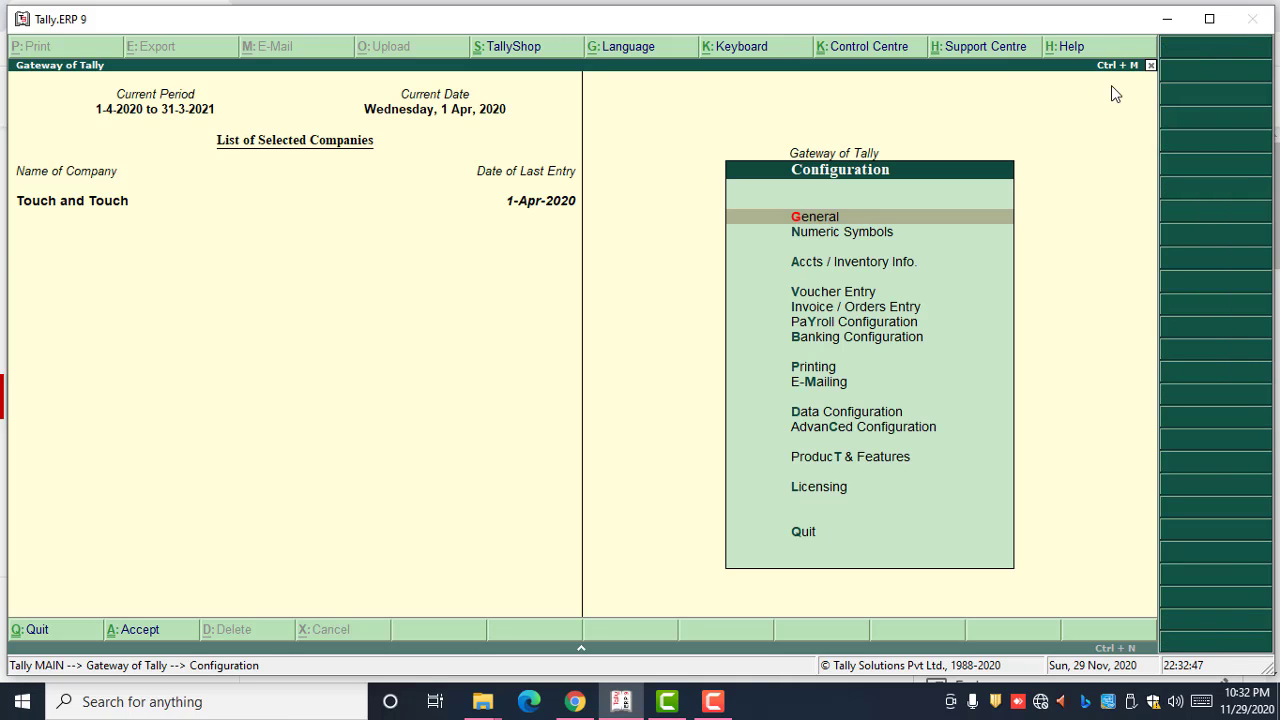
{"action": "key", "text": "Down"}
{"action": "key", "text": "Down"}
{"action": "key", "text": "Down"}
{"action": "key", "text": "Return"}
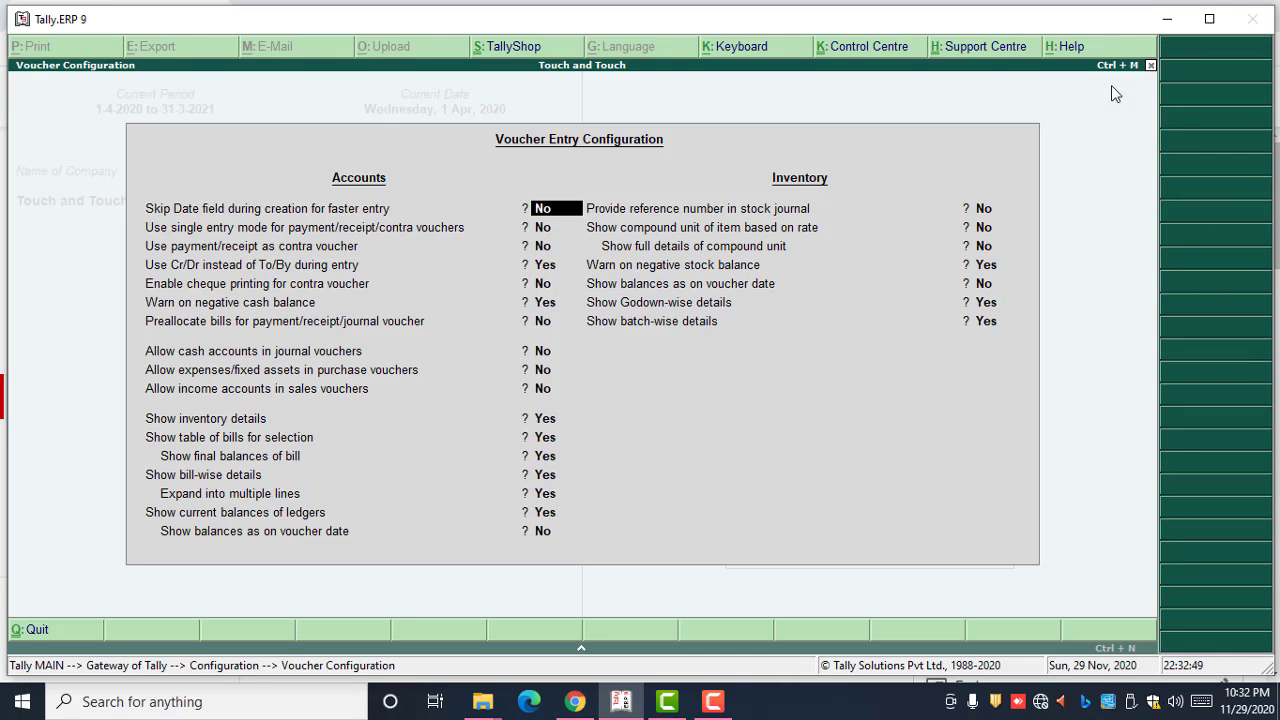
{"action": "type", "text": "y"}
{"action": "key", "text": "Return"}
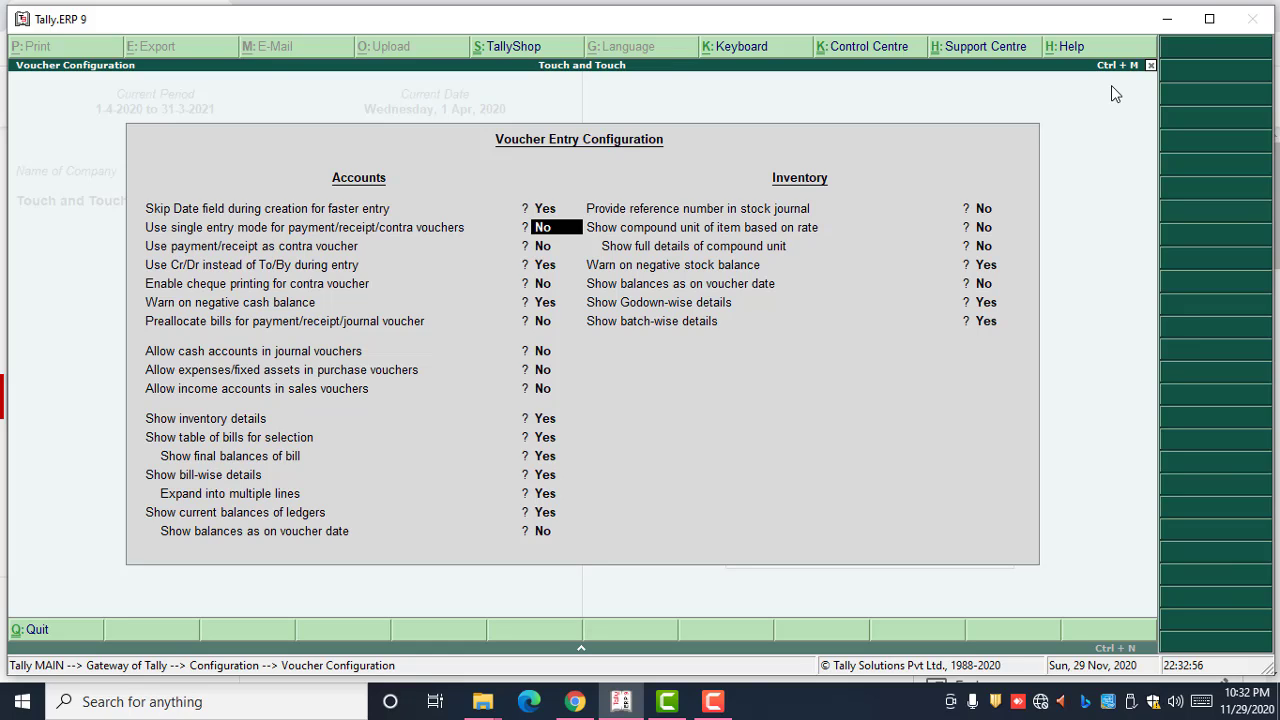
- Look over the voucher entry options from single entry mode through the cash, expense and income account permissions
{"action": "key", "text": "Return"}
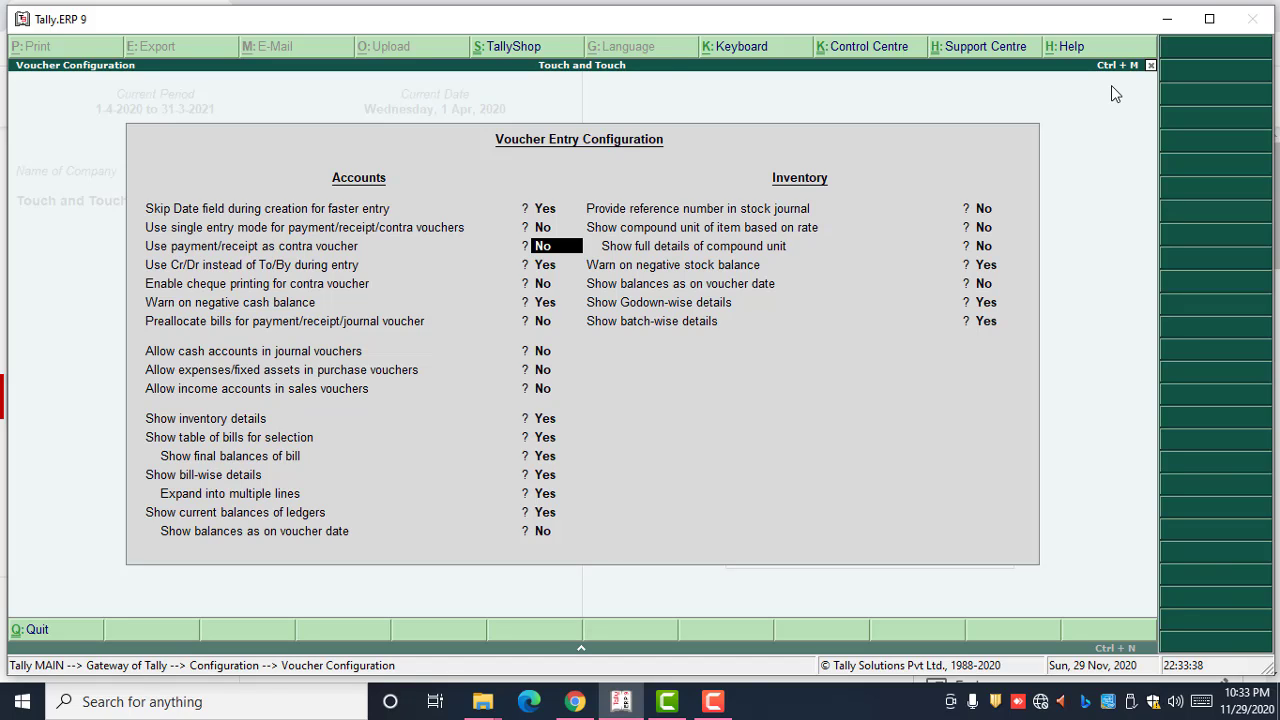
{"action": "key", "text": "Return"}
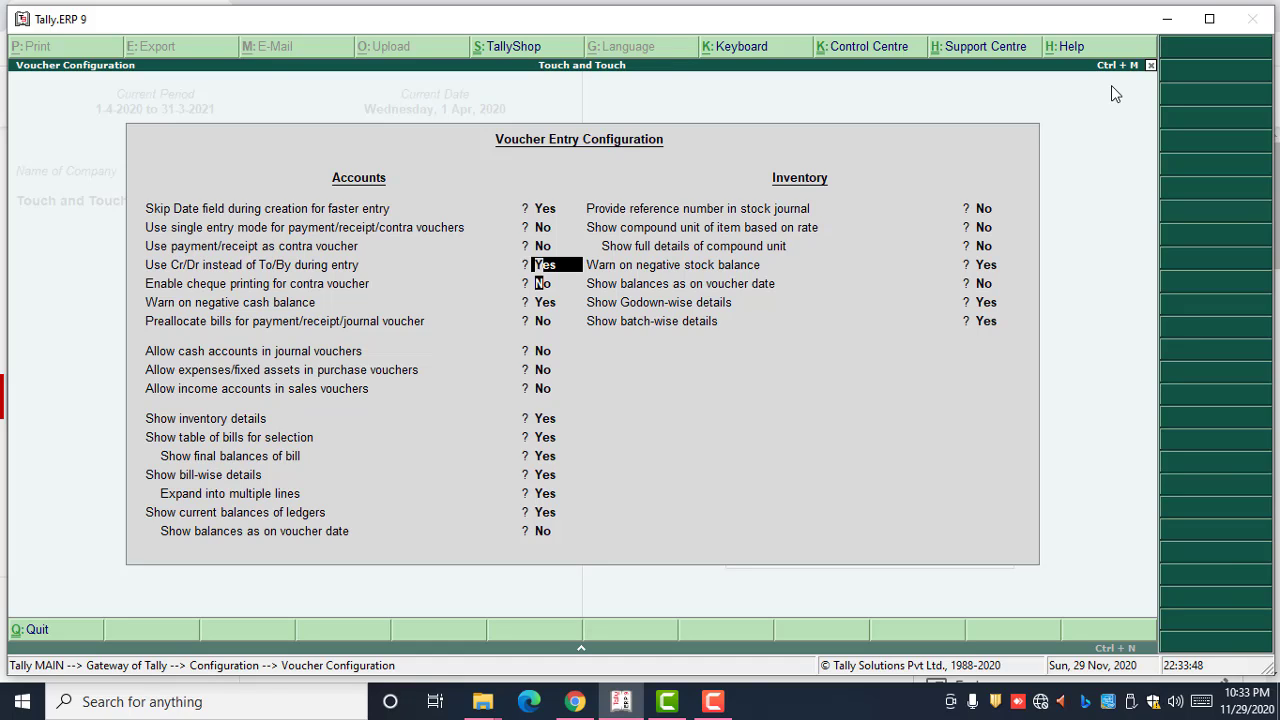
{"action": "key", "text": "Return"}
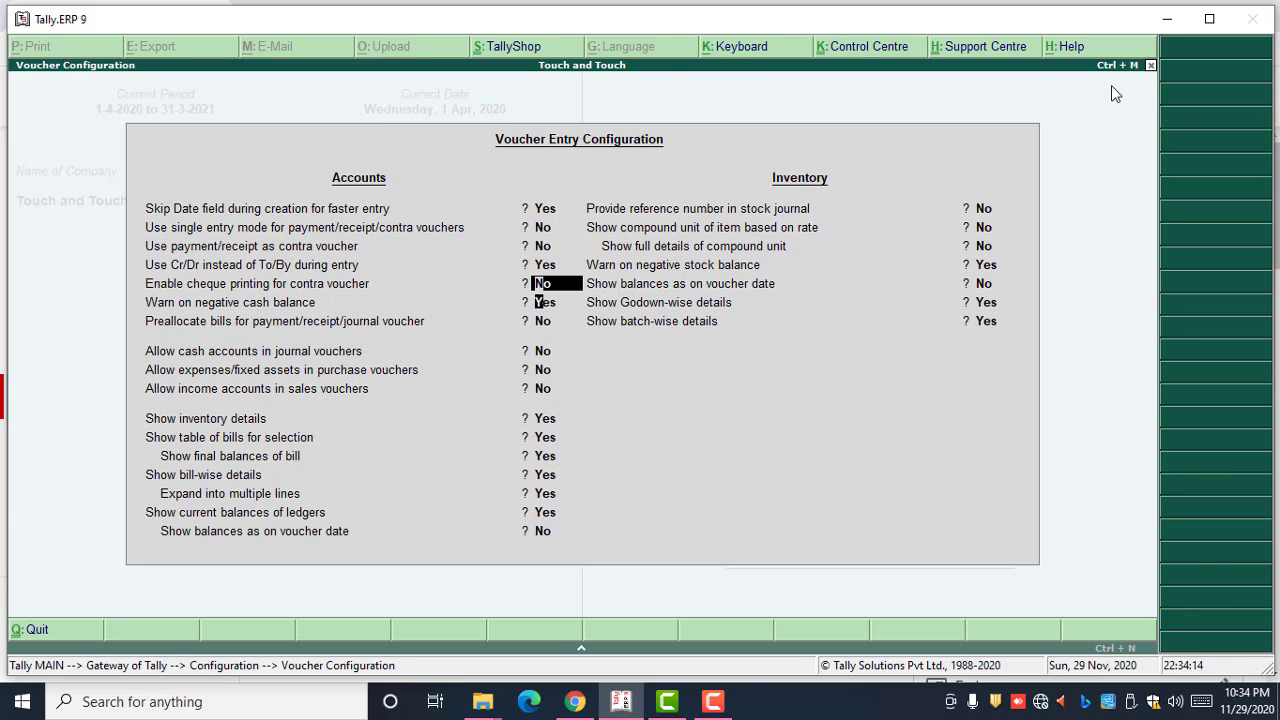
{"action": "key", "text": "Return"}
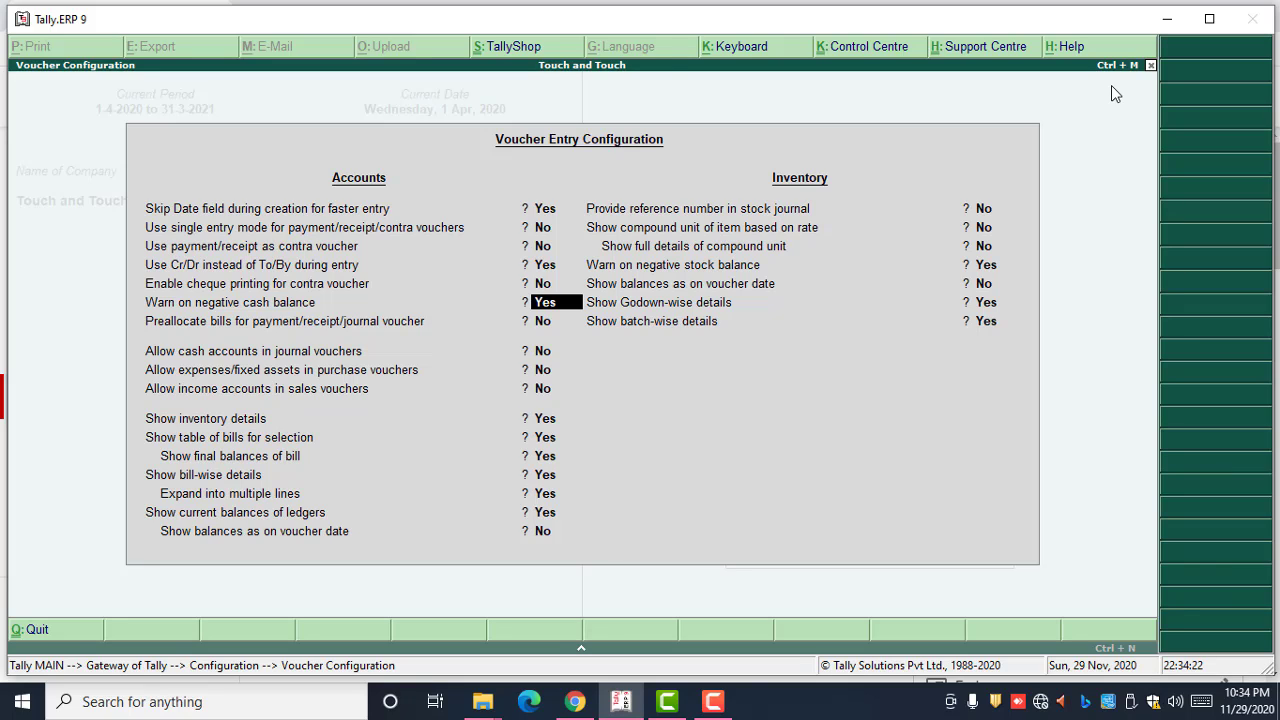
{"action": "key", "text": "Down"}
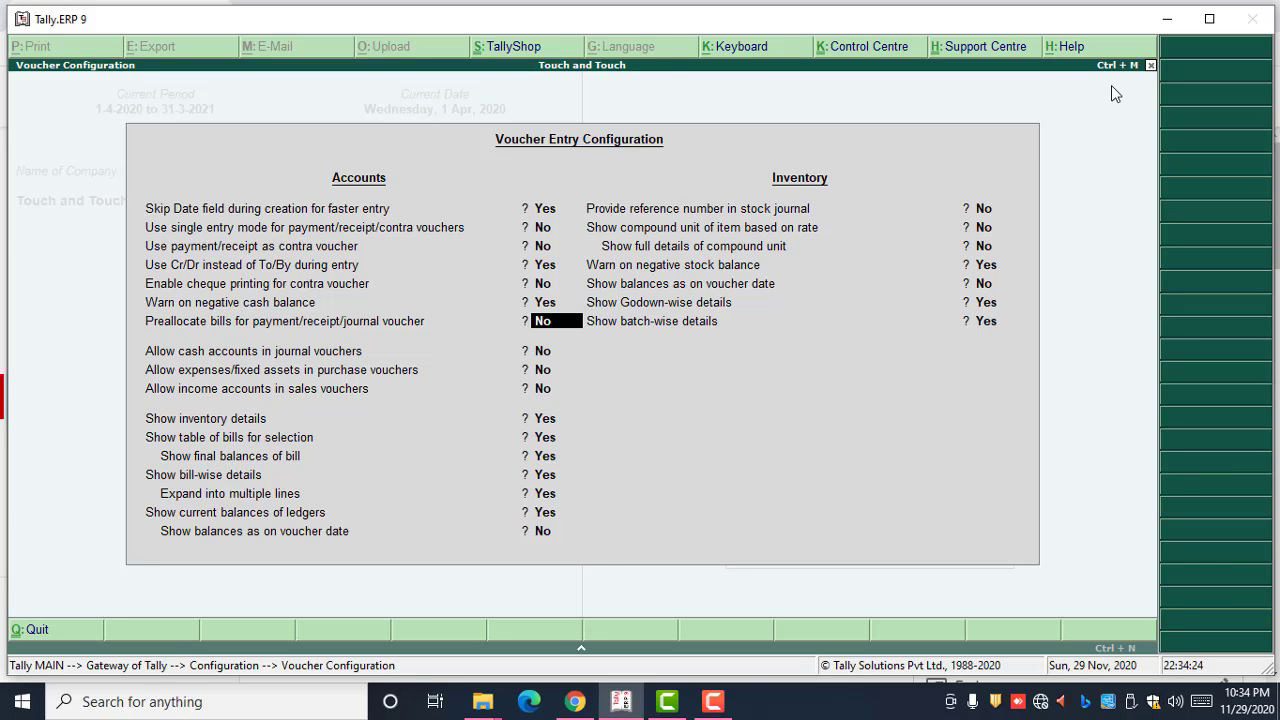
{"action": "key", "text": "Up"}
{"action": "key", "text": "Down"}
{"action": "key", "text": "Return"}
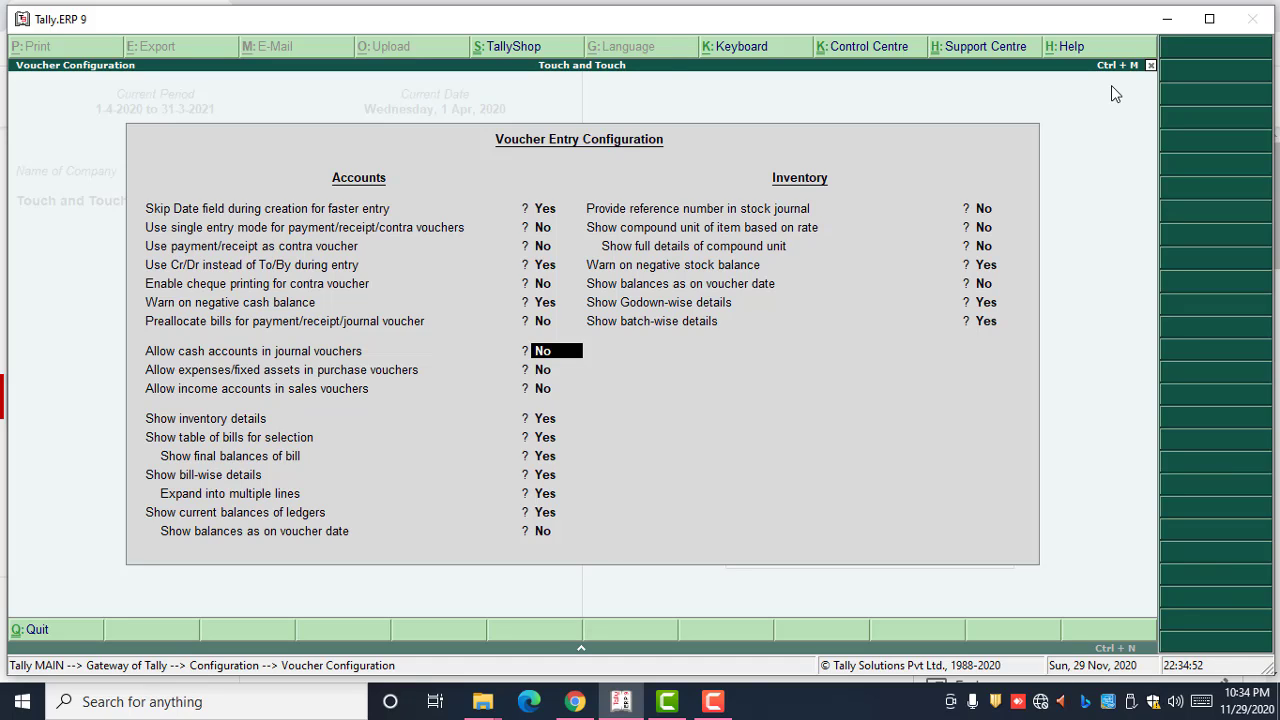
{"action": "key", "text": "Return"}
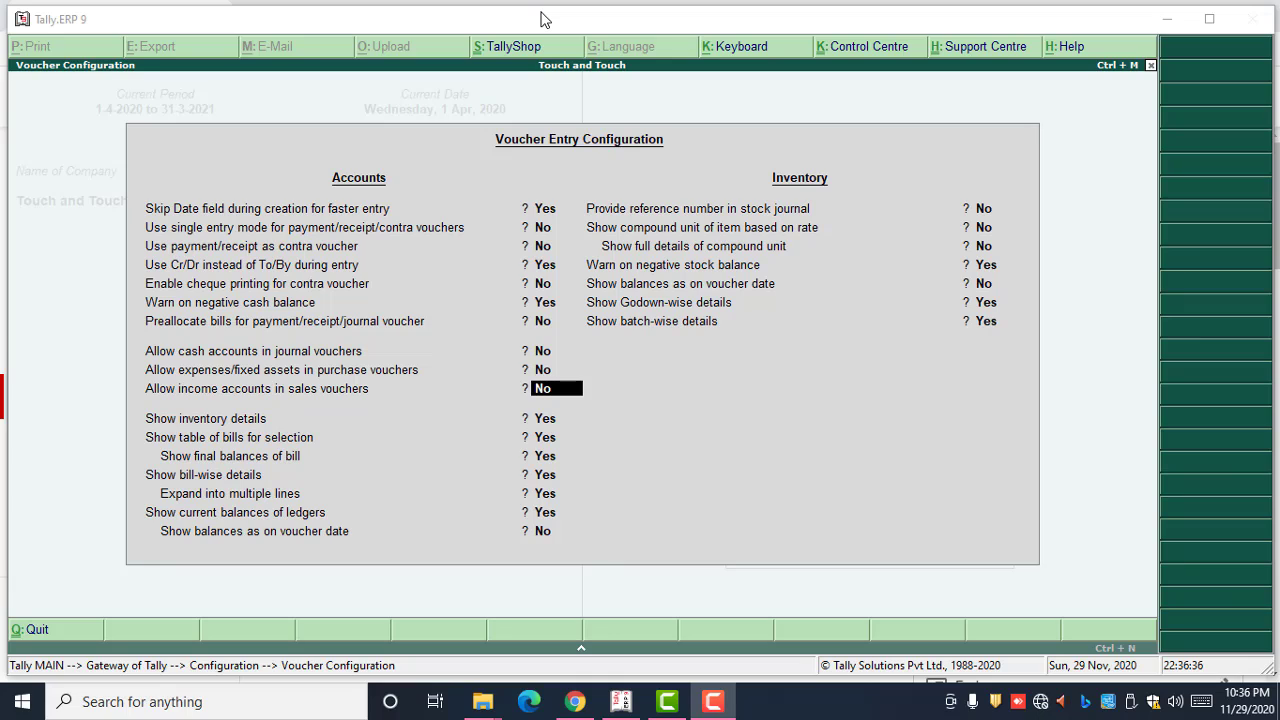
- Try setting Allow expenses/fixed assets in purchase vouchers to Yes, and return the option to No
{"action": "left_click", "coordinate": [547, 374]}
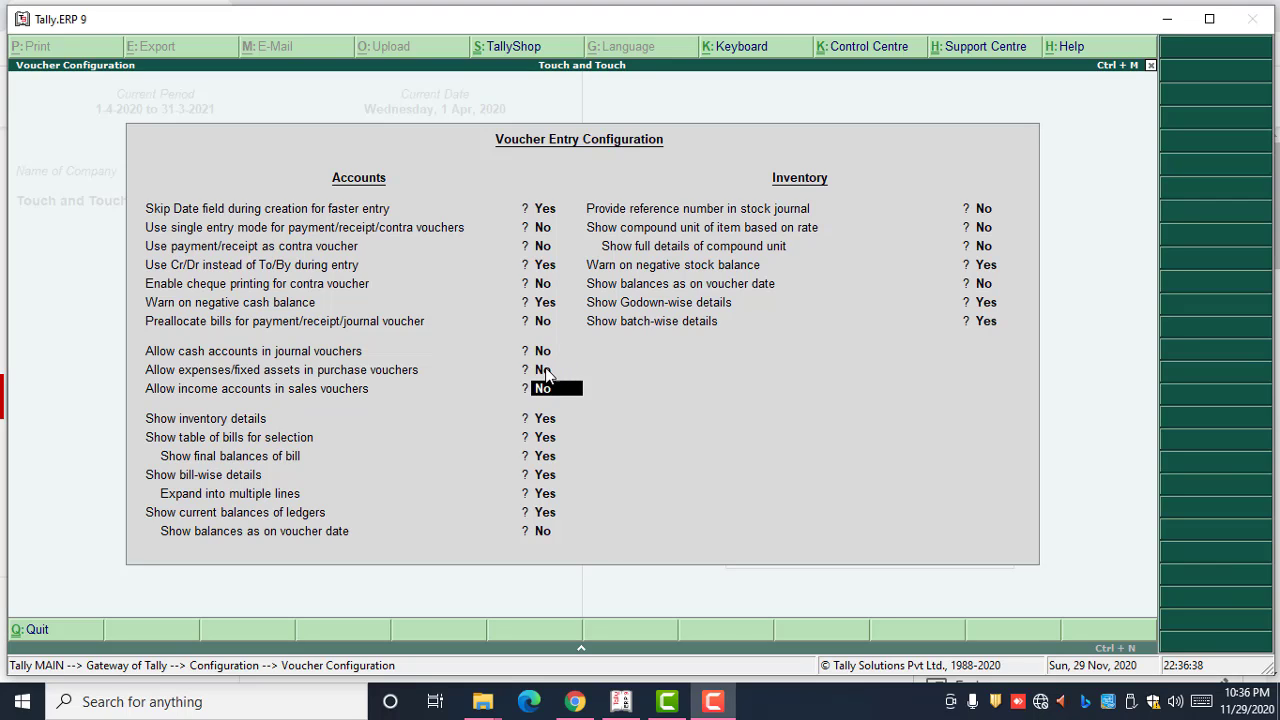
{"action": "left_click", "coordinate": [547, 372]}
{"action": "key", "text": "y"}
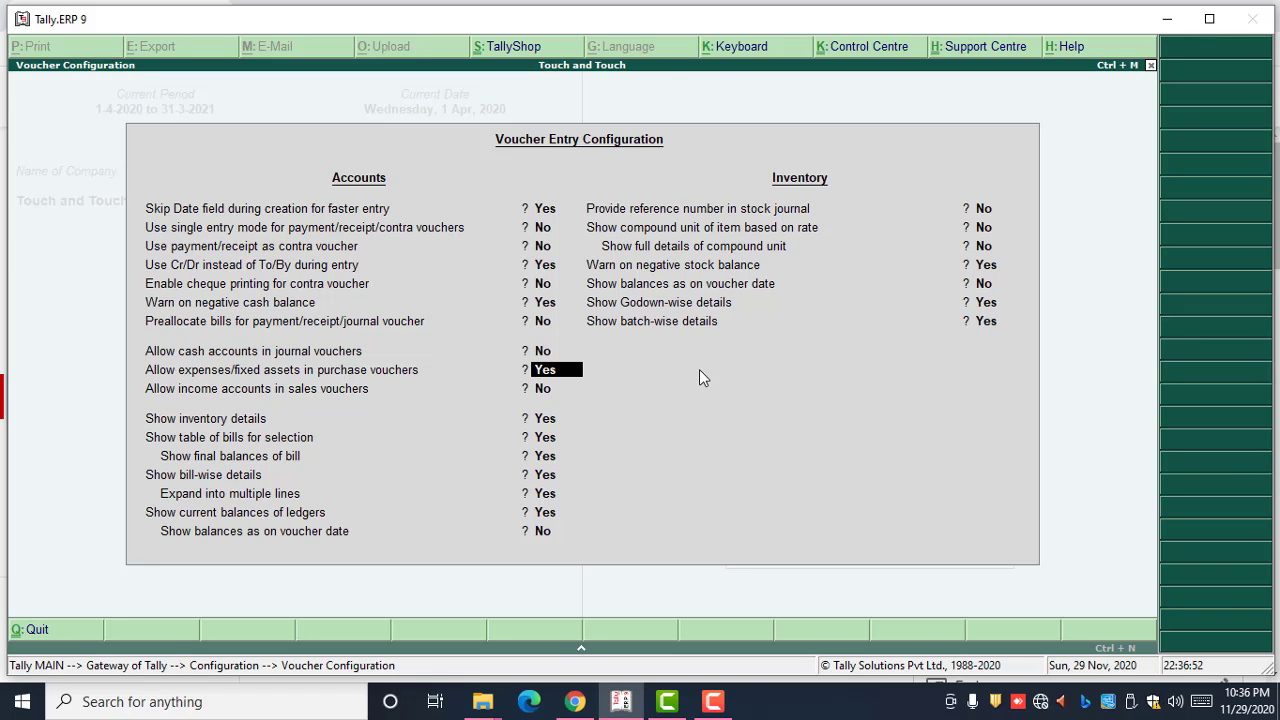
{"action": "key", "text": "a"}
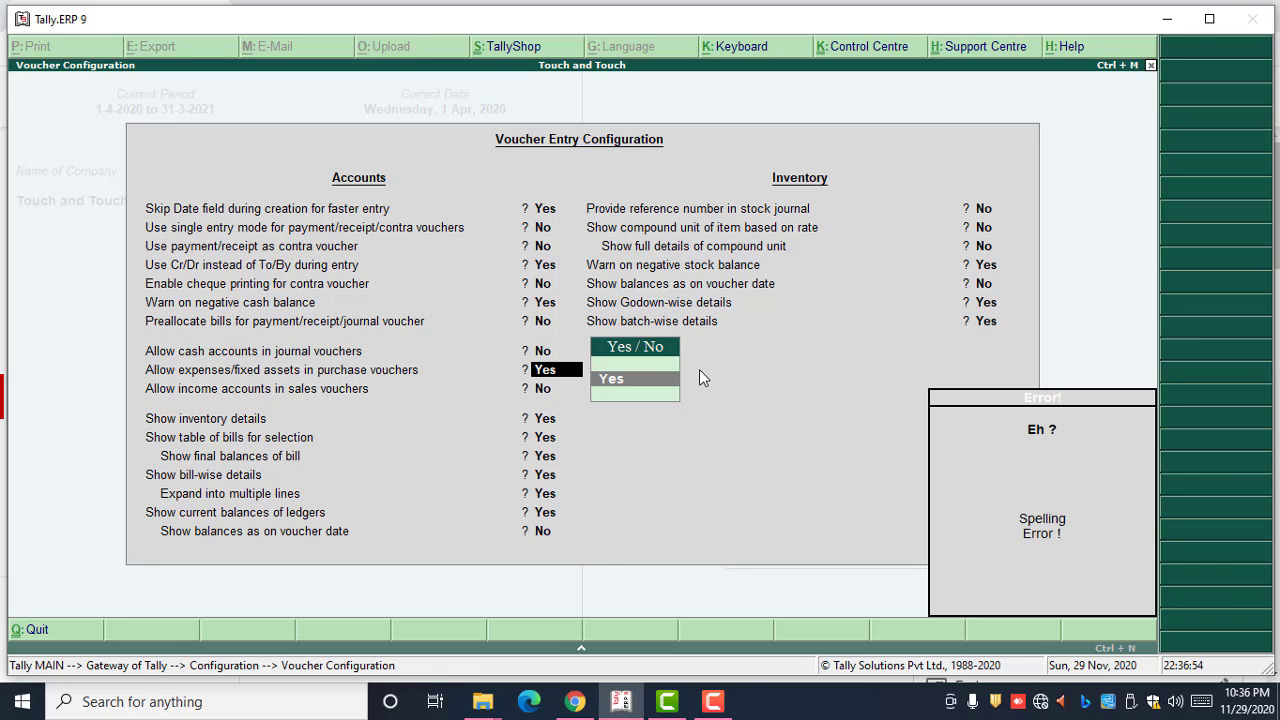
{"action": "key", "text": "BackSpace"}
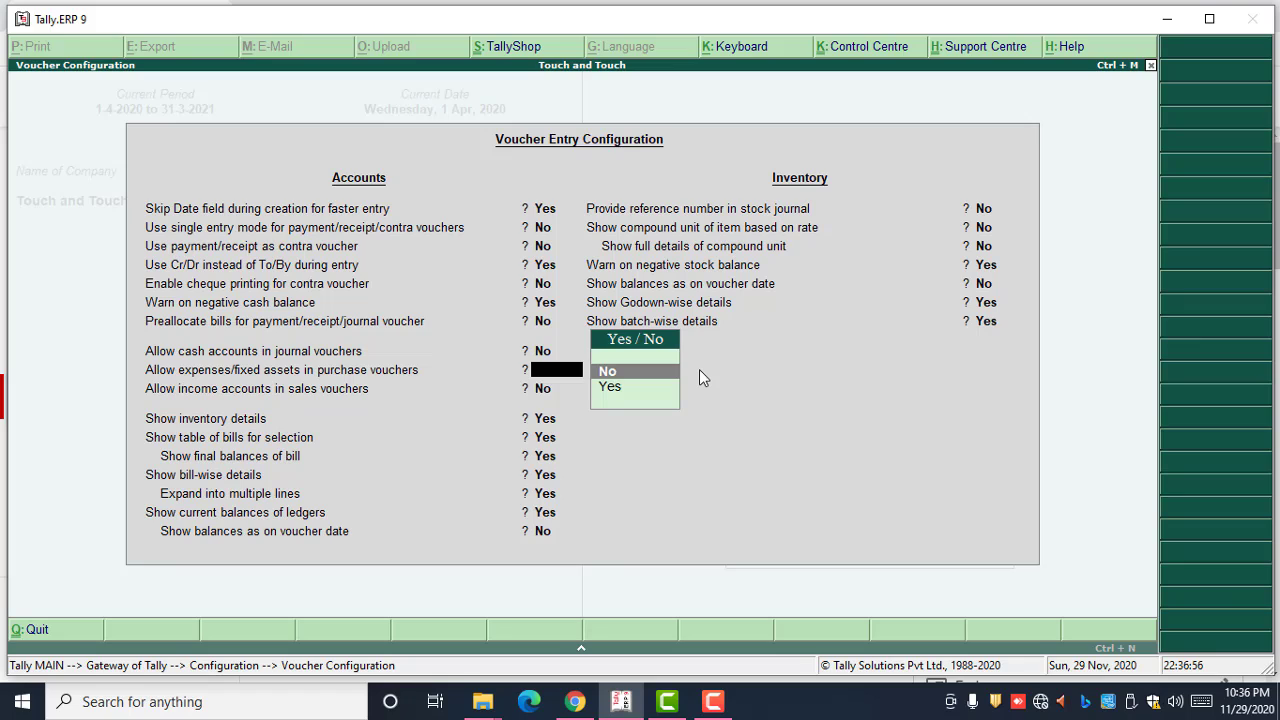
{"action": "key", "text": "n"}
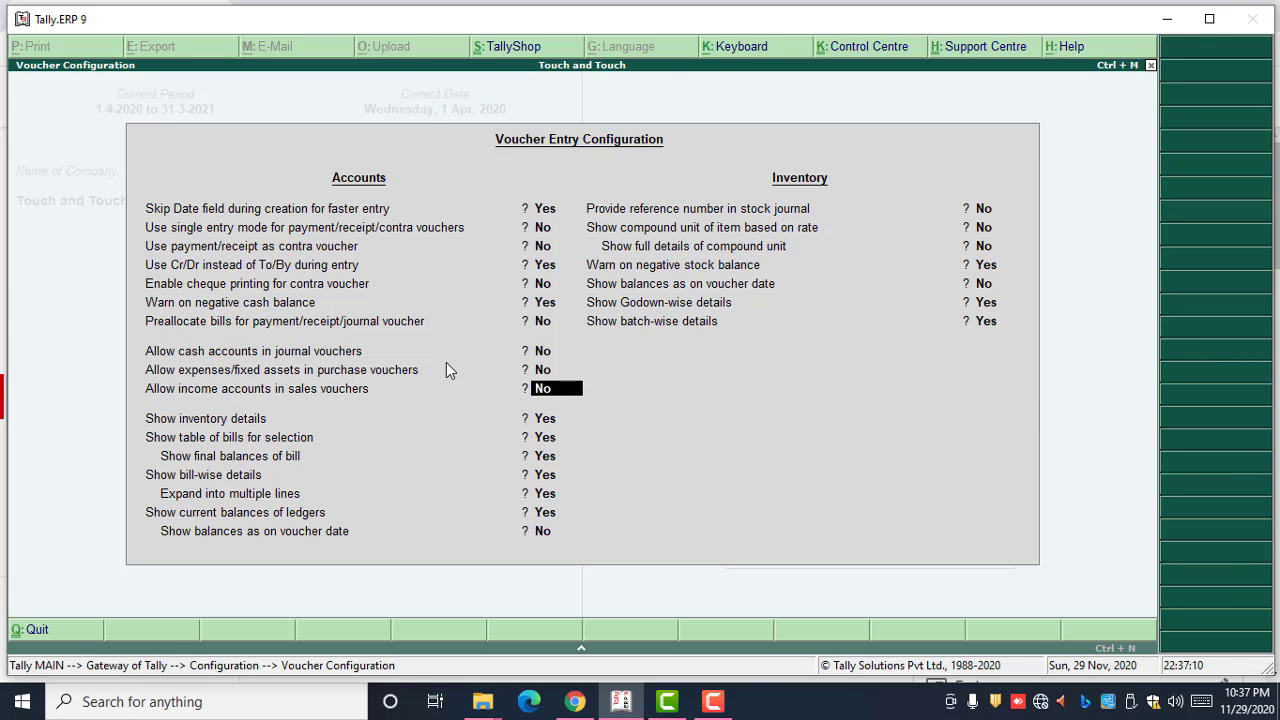
- Look over the options for inventory details, table of bills, final bill balances, bill-wise details and multiple-line expansion
{"action": "key", "text": "Return"}
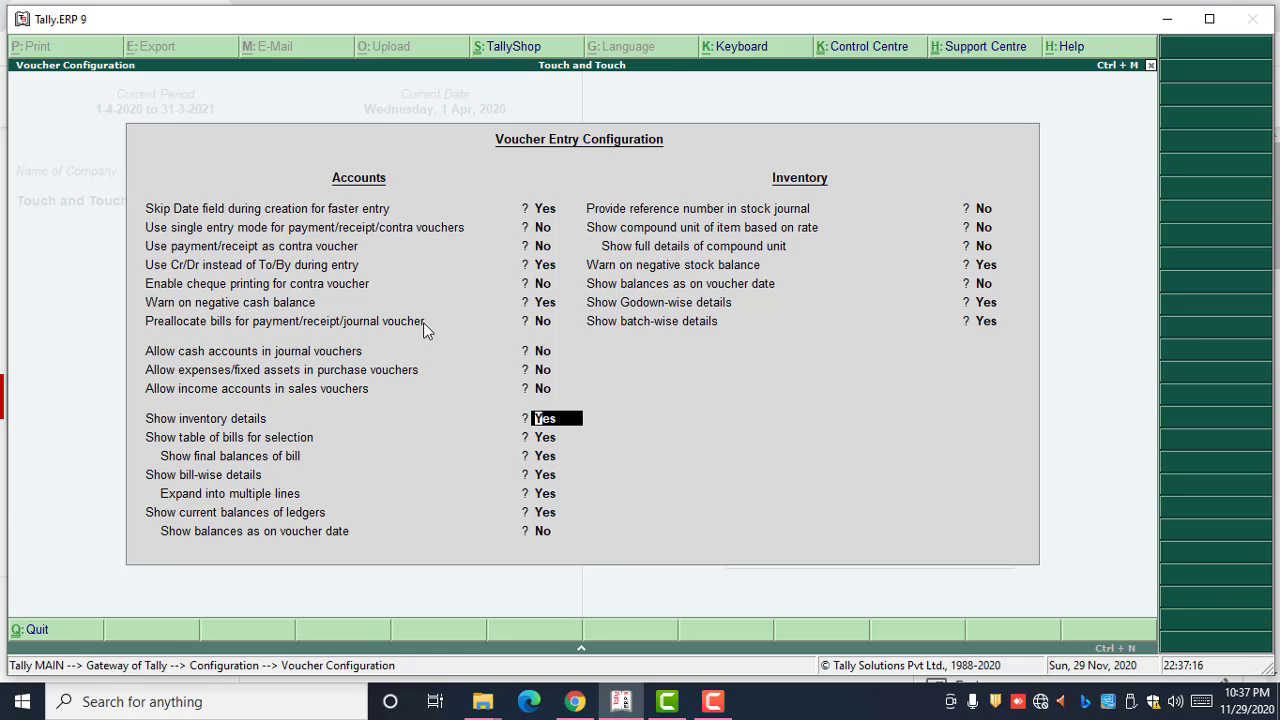
{"action": "key", "text": "Return"}
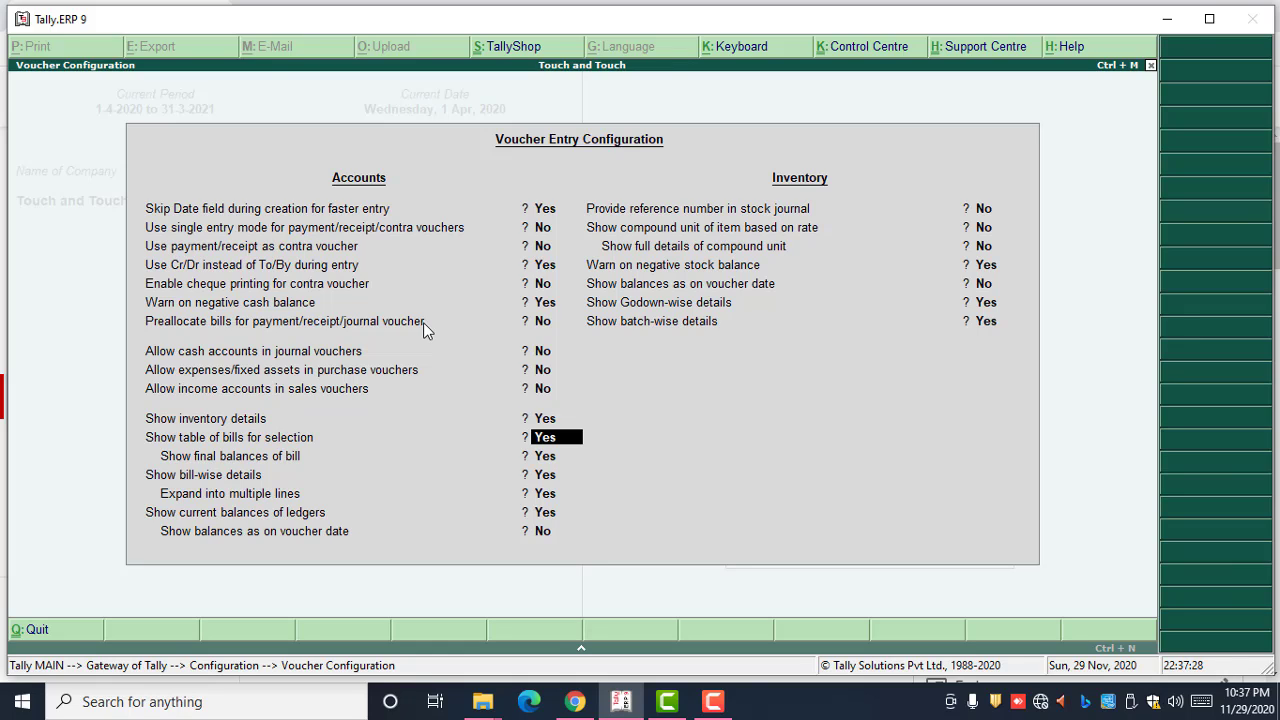
{"action": "key", "text": "Return"}
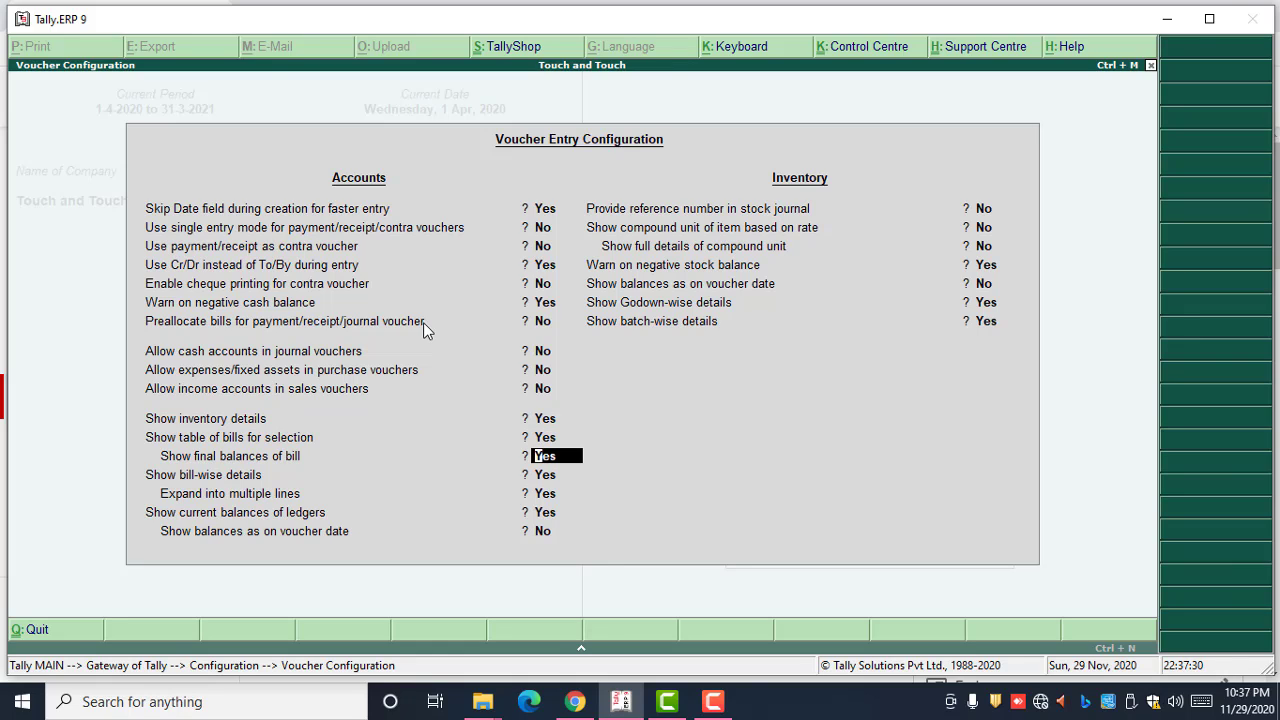
{"action": "key", "text": "Return"}
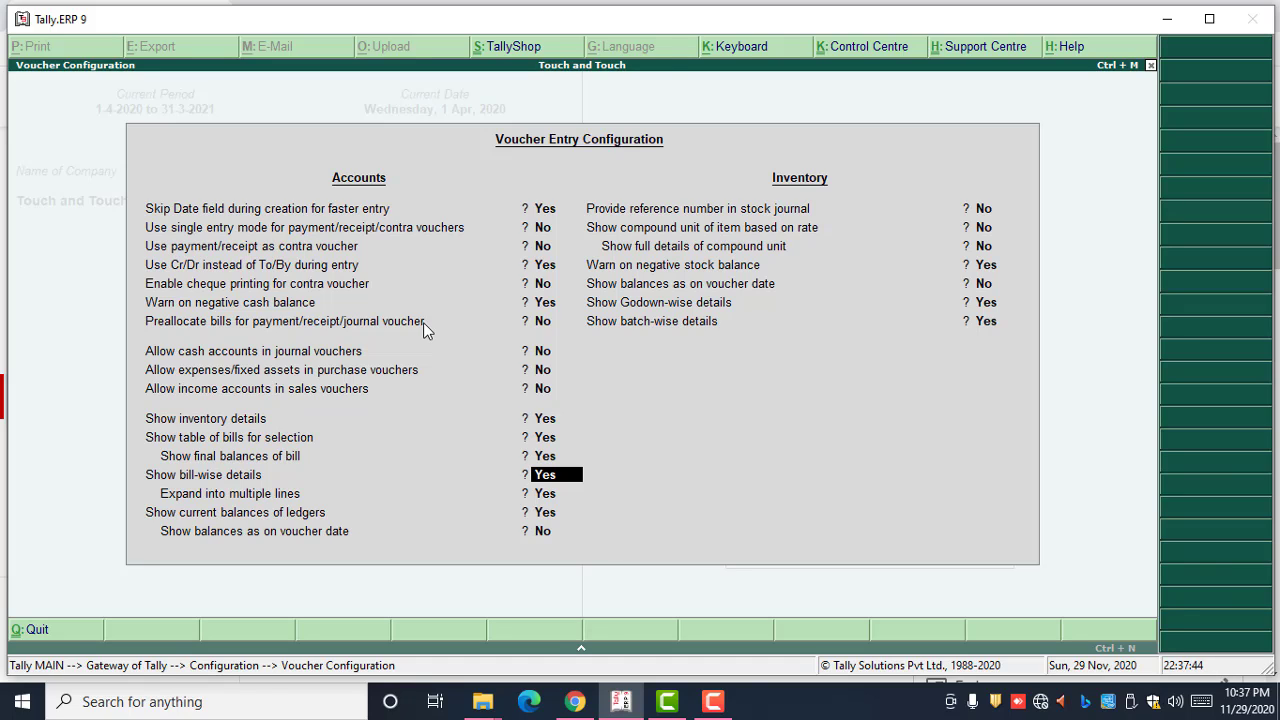
{"action": "key", "text": "Down"}
{"action": "key", "text": "Up"}
{"action": "key", "text": "Down"}
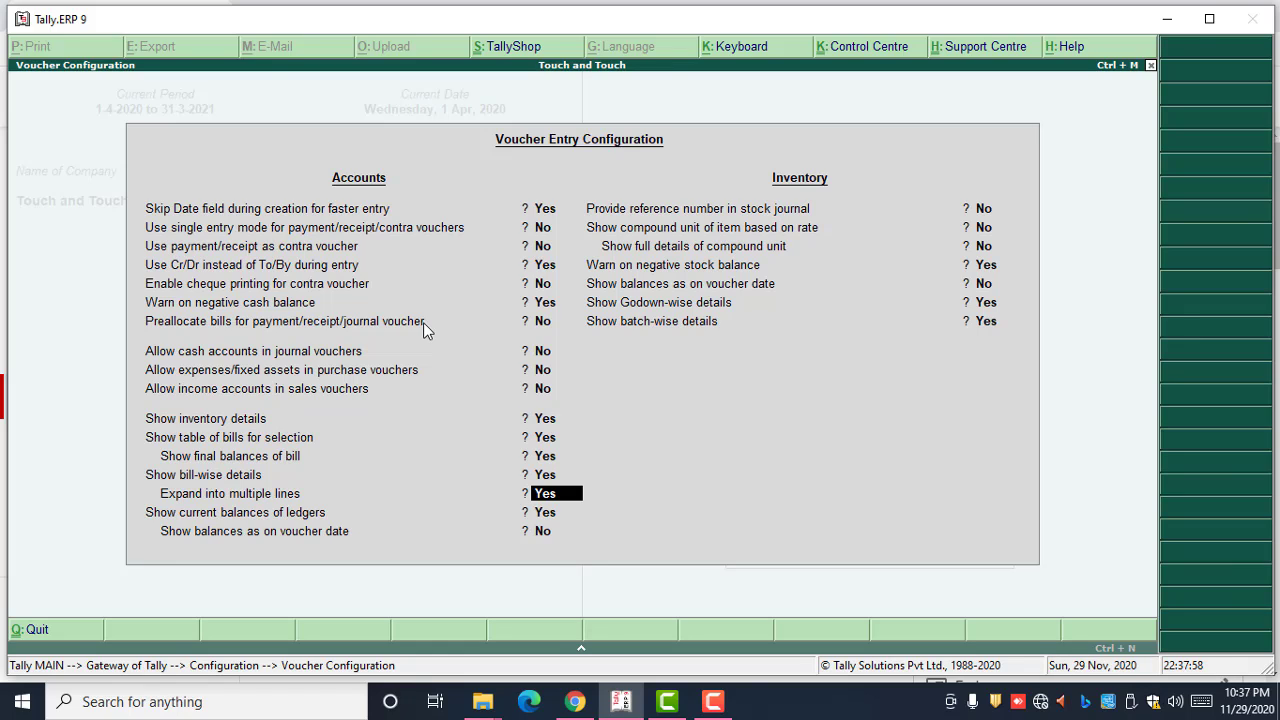
{"action": "key", "text": "Down"}
{"action": "key", "text": "Up"}
{"action": "key", "text": "Down"}
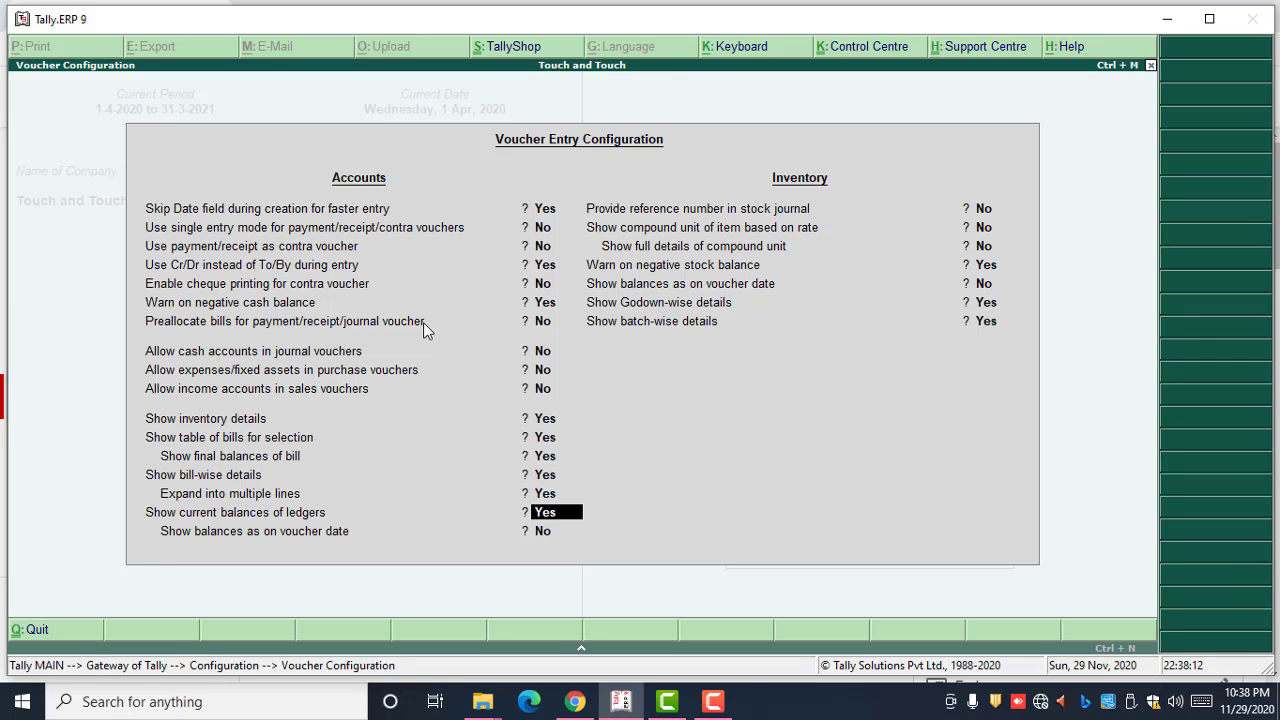
- Set Show current balances of ledgers to No and return to the Gateway of Tally
{"action": "type", "text": "n"}
{"action": "key", "text": "Return"}
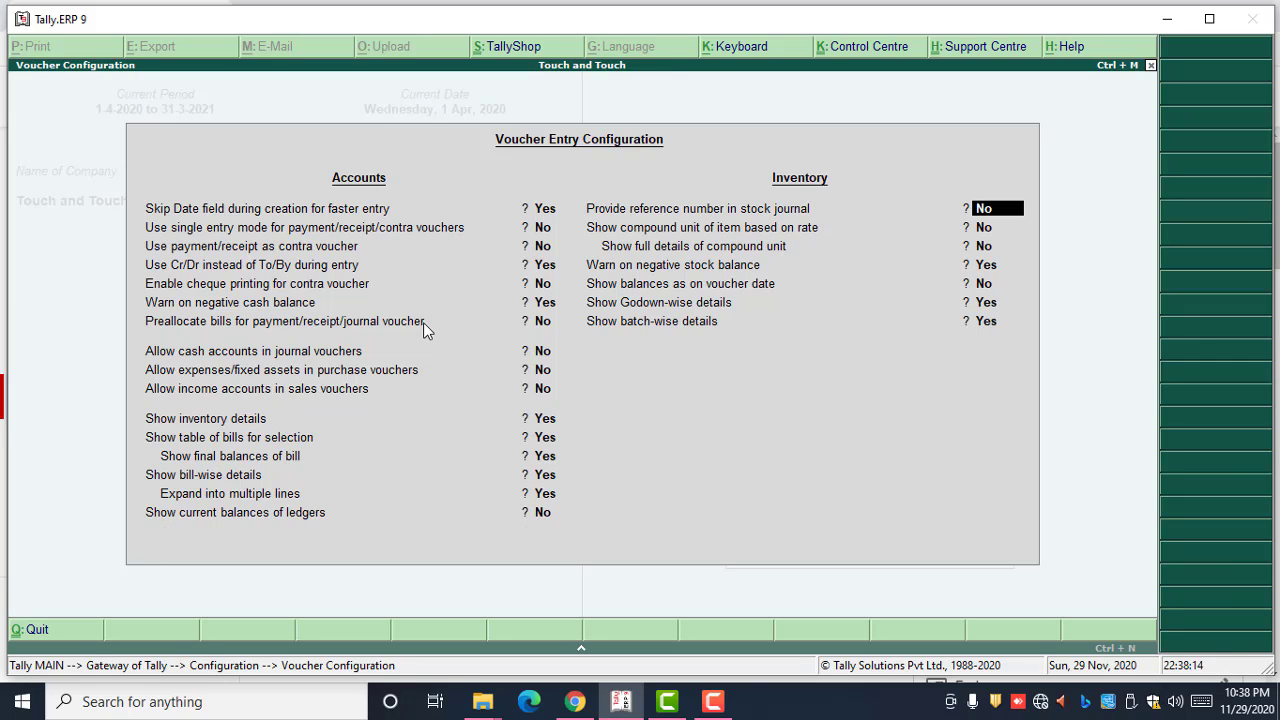
{"action": "key", "text": "Escape"}
{"action": "key", "text": "Escape"}
{"action": "key", "text": "Escape"}
{"action": "key", "text": "Escape"}
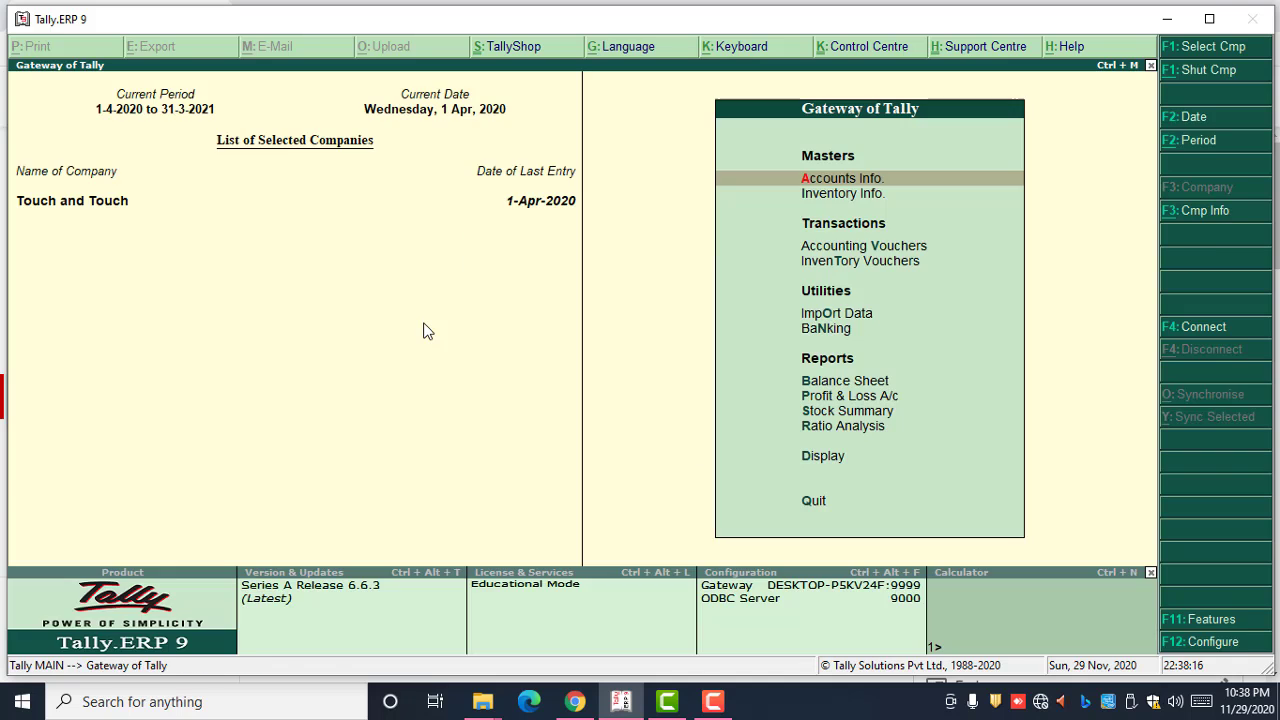
- Start a payment voucher and choose Discount Paid as the debit ledger to check its balance display
{"action": "key", "text": "v"}
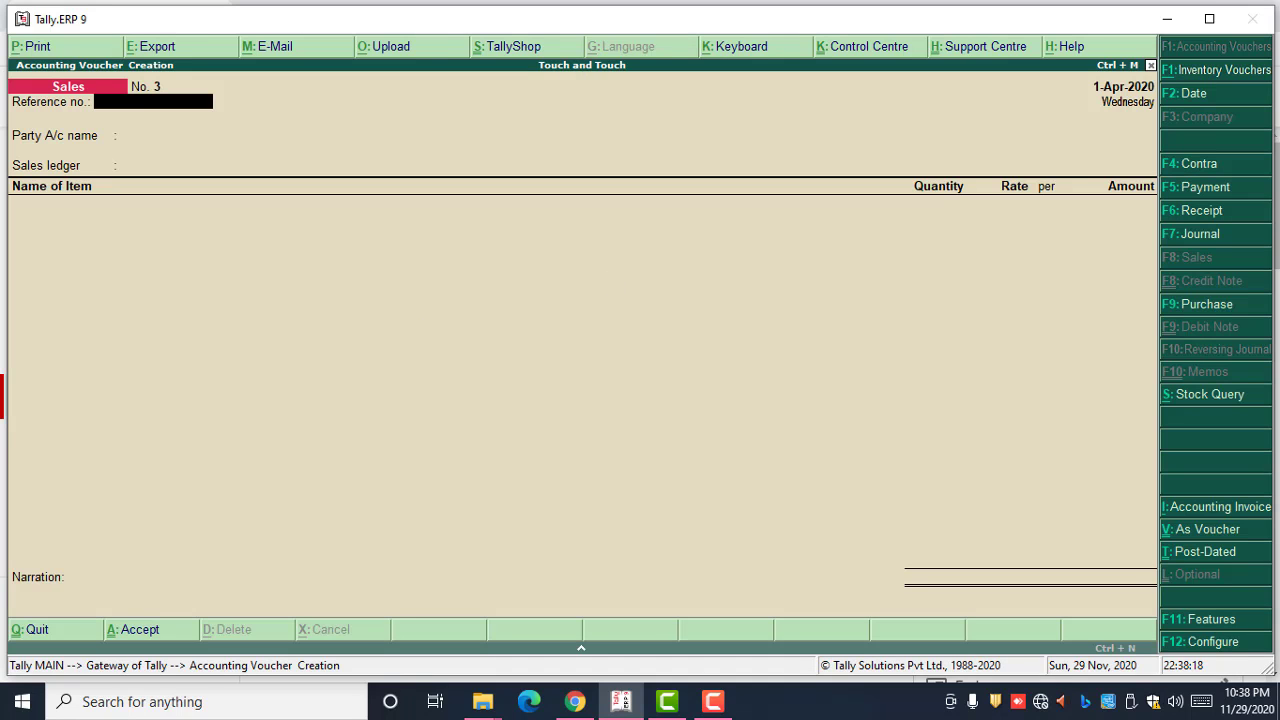
{"action": "left_click", "coordinate": [1208, 187]}
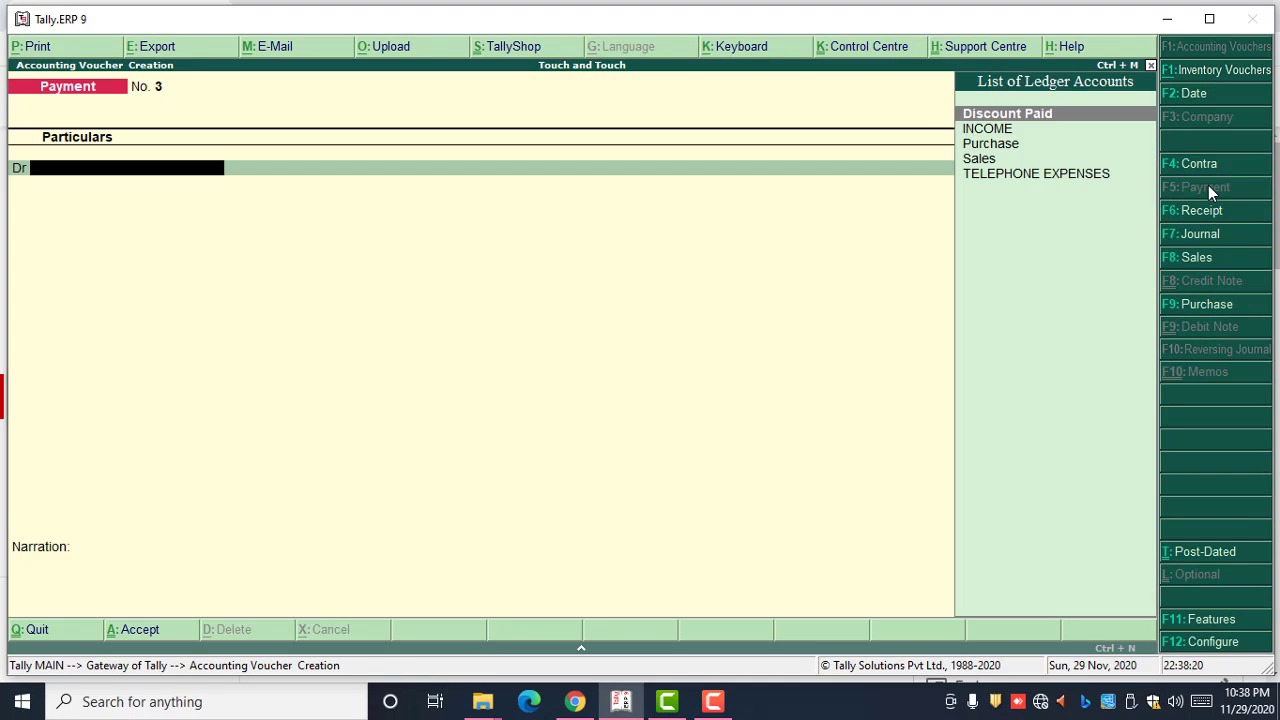
{"action": "key", "text": "Return"}
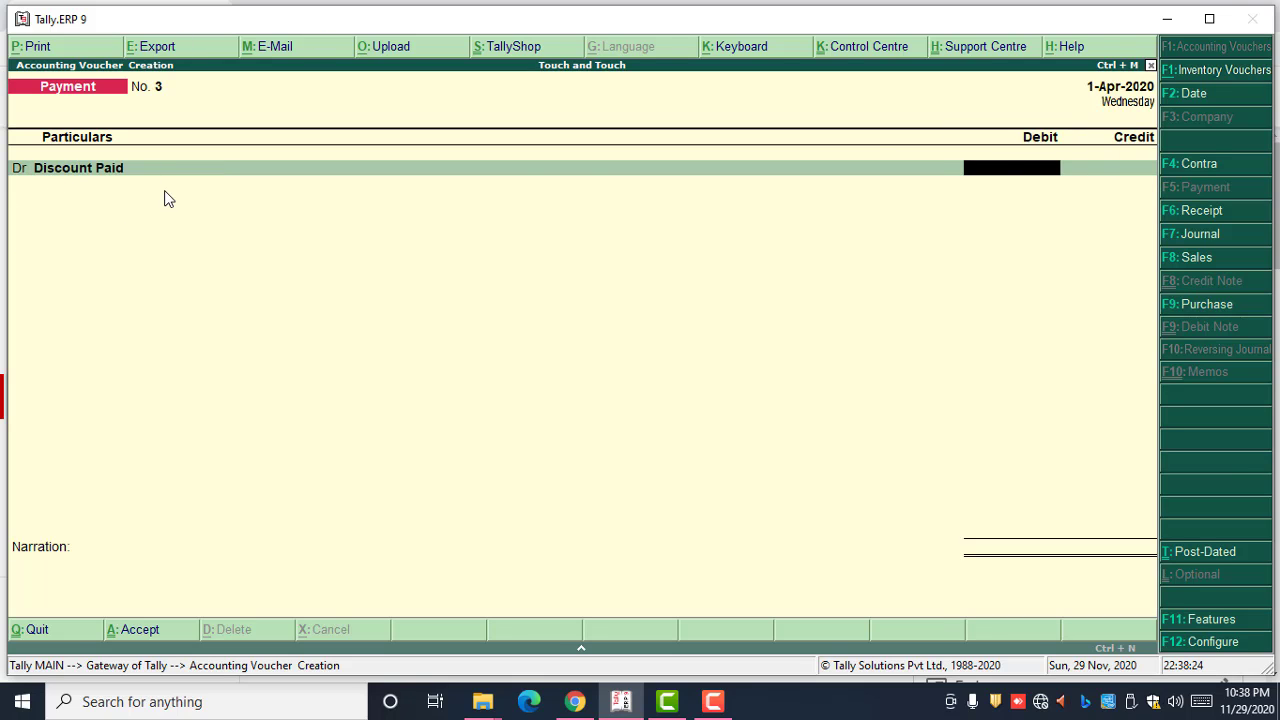
- Set Show current balances of ledgers to Yes in the payment voucher configuration, and leave the voucher without saving it
{"action": "key", "text": "F12"}
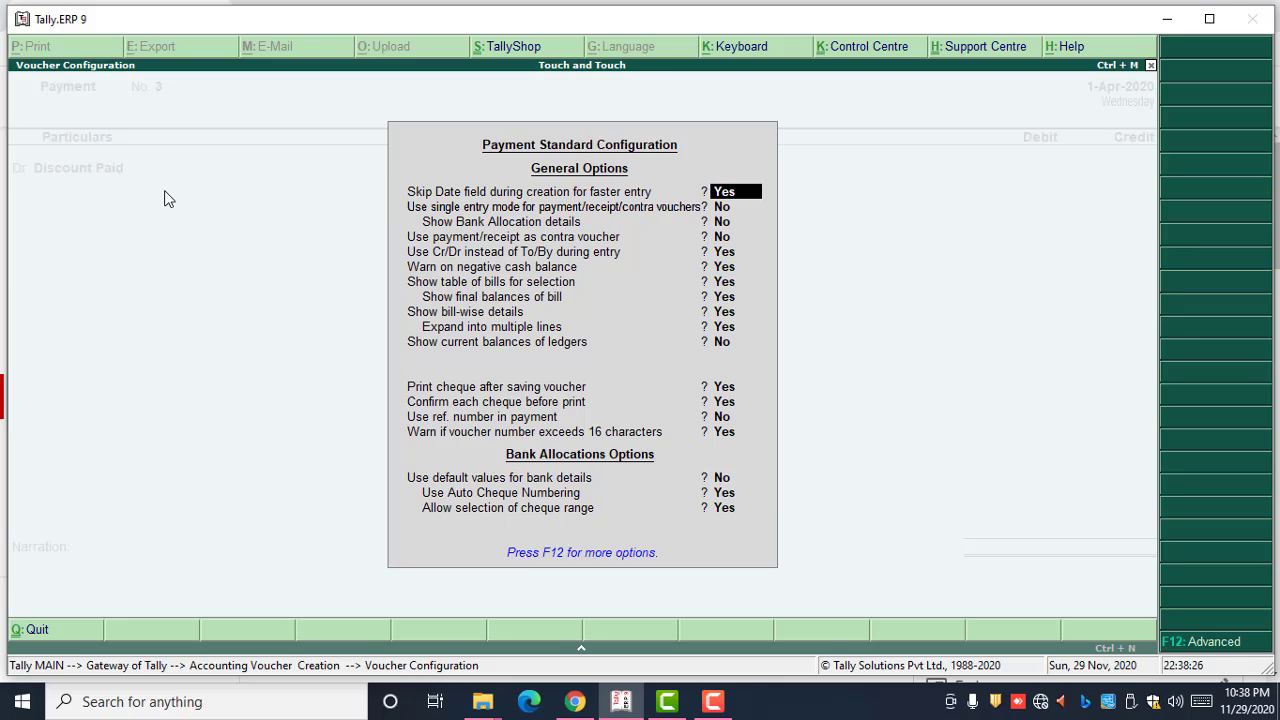
{"action": "key", "text": "Return"}
{"action": "key", "text": "Return"}
{"action": "key", "text": "Return"}
{"action": "key", "text": "Return"}
{"action": "key", "text": "Return"}
{"action": "key", "text": "Return"}
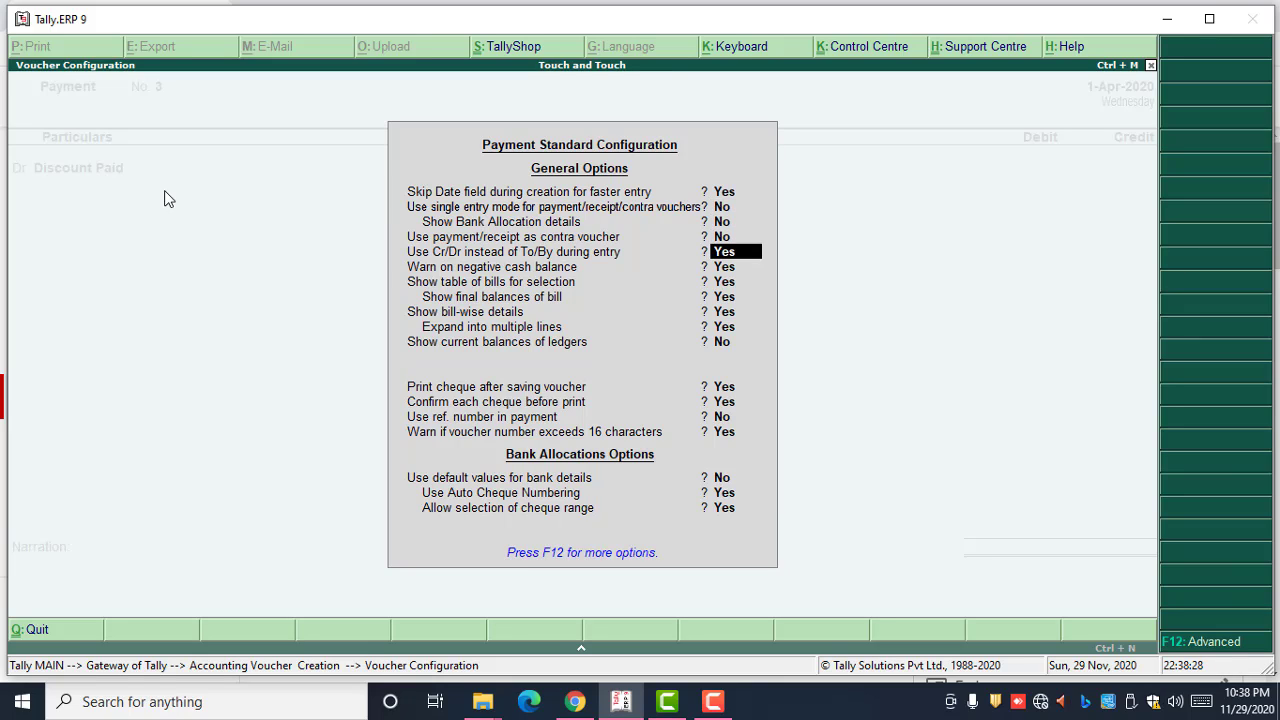
{"action": "key", "text": "Return"}
{"action": "key", "text": "Return"}
{"action": "key", "text": "Return"}
{"action": "key", "text": "Return"}
{"action": "type", "text": "yes"}
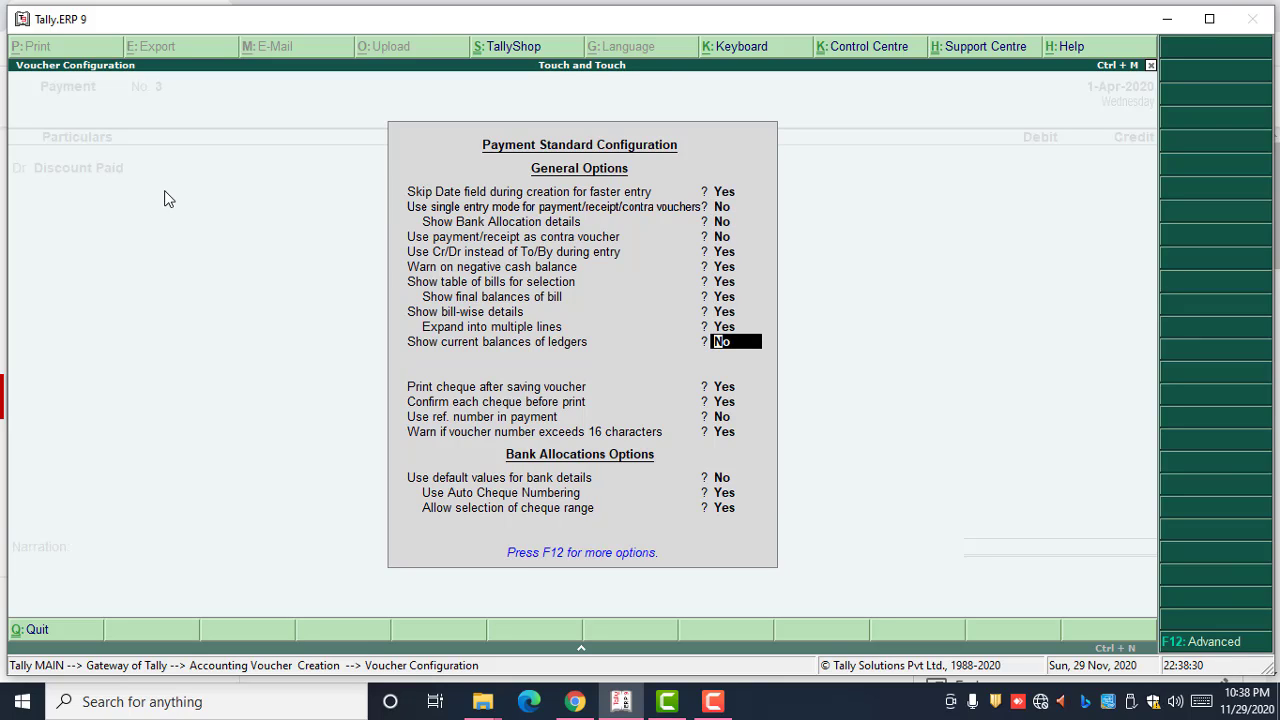
{"action": "key", "text": "Return"}
{"action": "key", "text": "Return"}
{"action": "key", "text": "Return"}
{"action": "key", "text": "Return"}
{"action": "key", "text": "Return"}
{"action": "key", "text": "Return"}
{"action": "key", "text": "Return"}
{"action": "key", "text": "Return"}
{"action": "key", "text": "Return"}
{"action": "key", "text": "Return"}
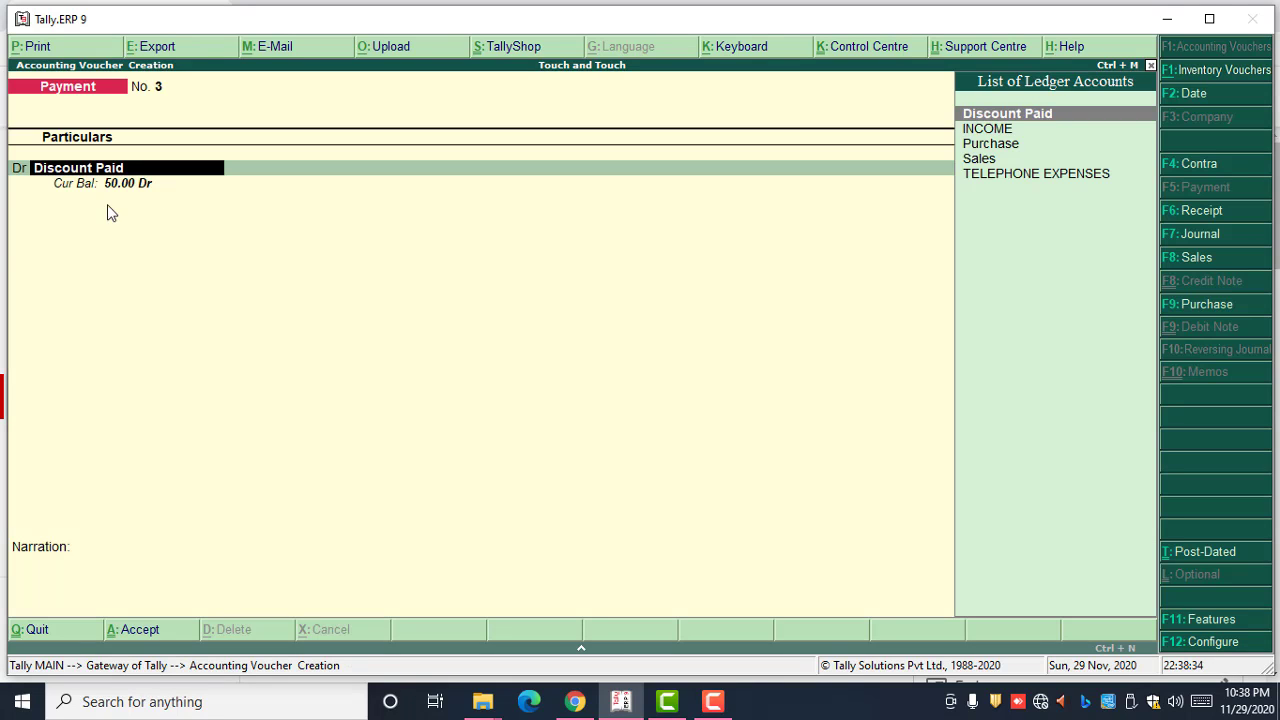
{"action": "key", "text": "BackSpace"}
{"action": "key", "text": "Escape"}
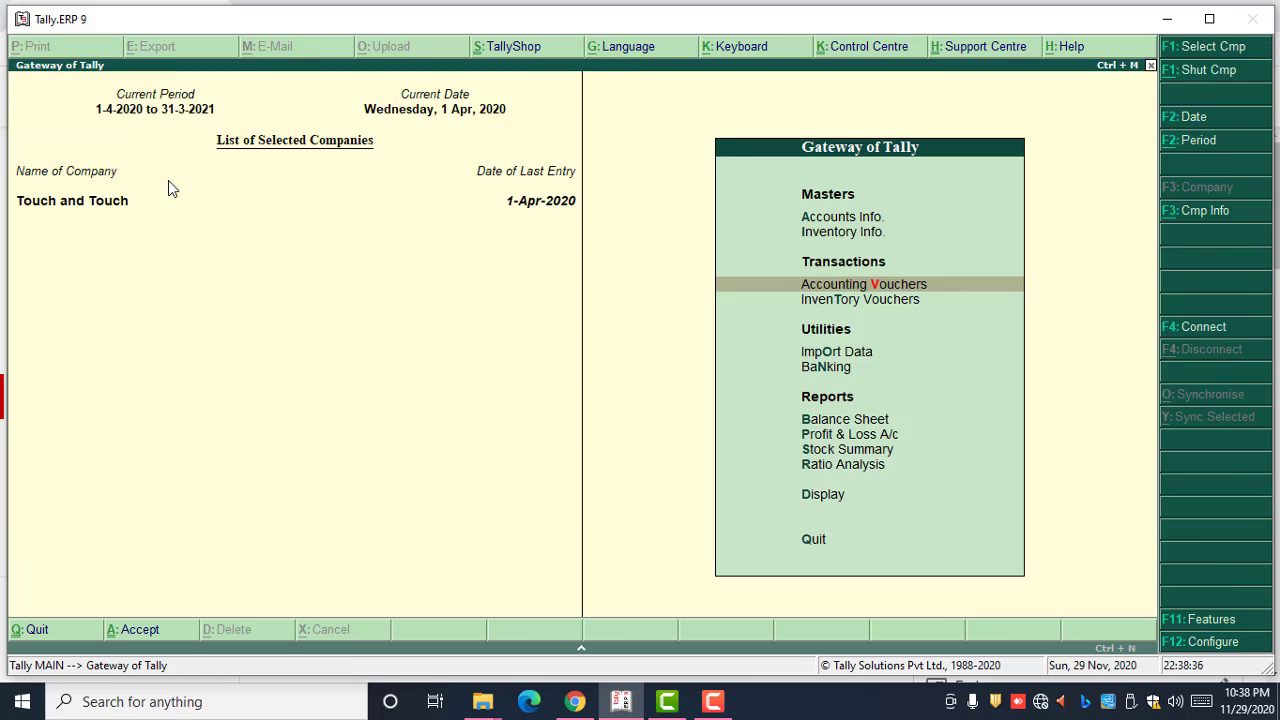
- Open the Voucher Entry configuration and look at the Accounts option for showing ledger balances as on voucher date
{"action": "key", "text": "F12"}
{"action": "key", "text": "Down"}
{"action": "key", "text": "Down"}
{"action": "key", "text": "Down"}
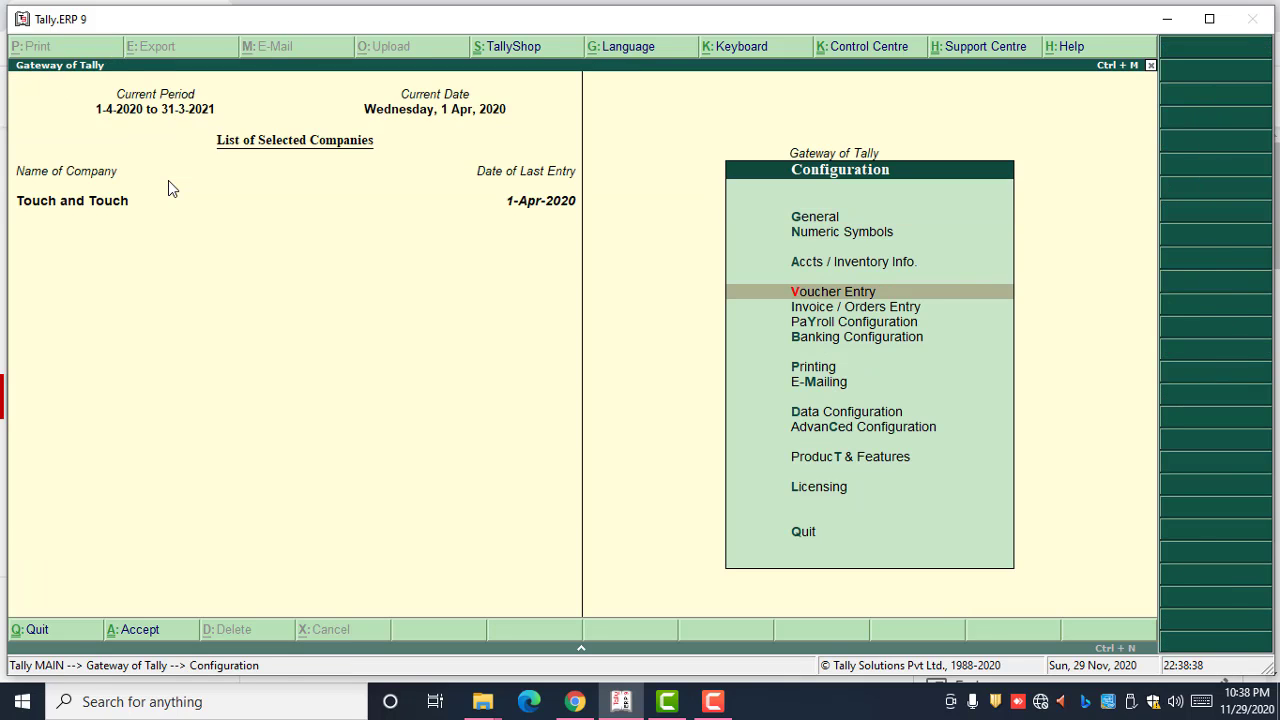
{"action": "key", "text": "Return"}
{"action": "key", "text": "Down"}
{"action": "key", "text": "Down"}
{"action": "key", "text": "Down"}
{"action": "key", "text": "Down"}
{"action": "key", "text": "Down"}
{"action": "key", "text": "Down"}
{"action": "key", "text": "Down"}
{"action": "key", "text": "Down"}
{"action": "key", "text": "Down"}
{"action": "key", "text": "Down"}
{"action": "key", "text": "Down"}
{"action": "key", "text": "Down"}
{"action": "key", "text": "Down"}
{"action": "key", "text": "Down"}
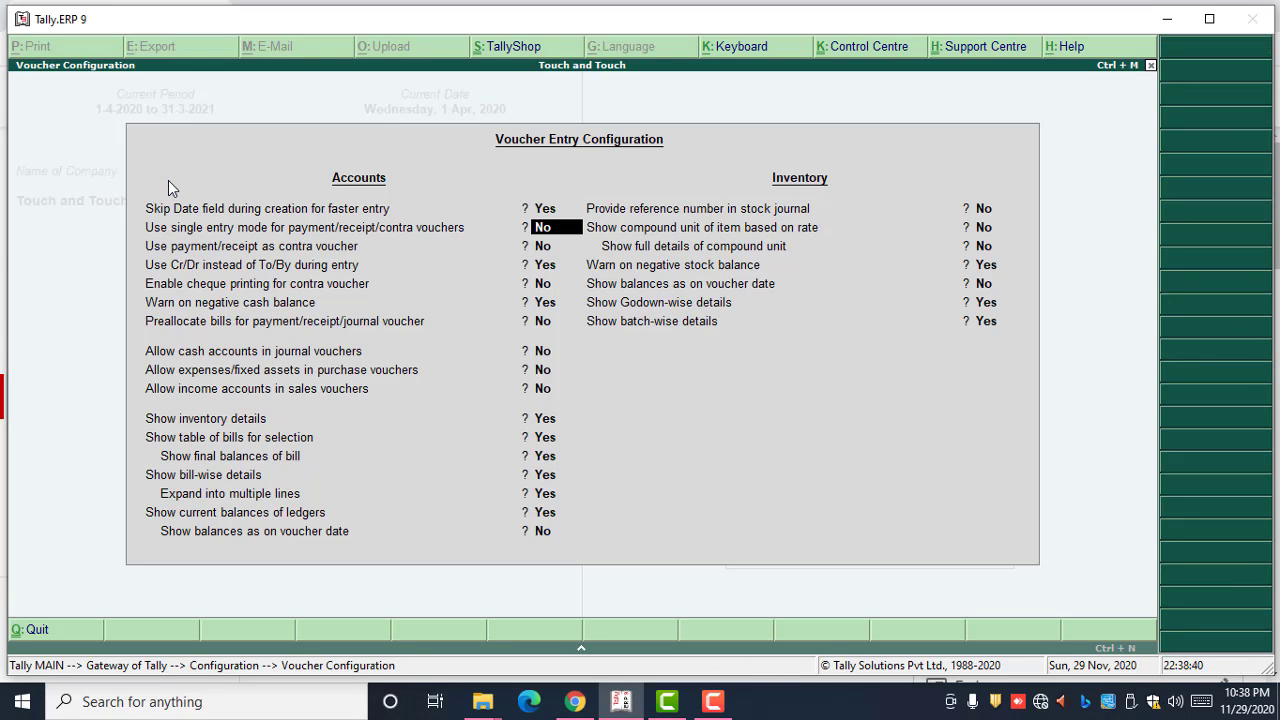
{"action": "key", "text": "Down"}
{"action": "key", "text": "Down"}
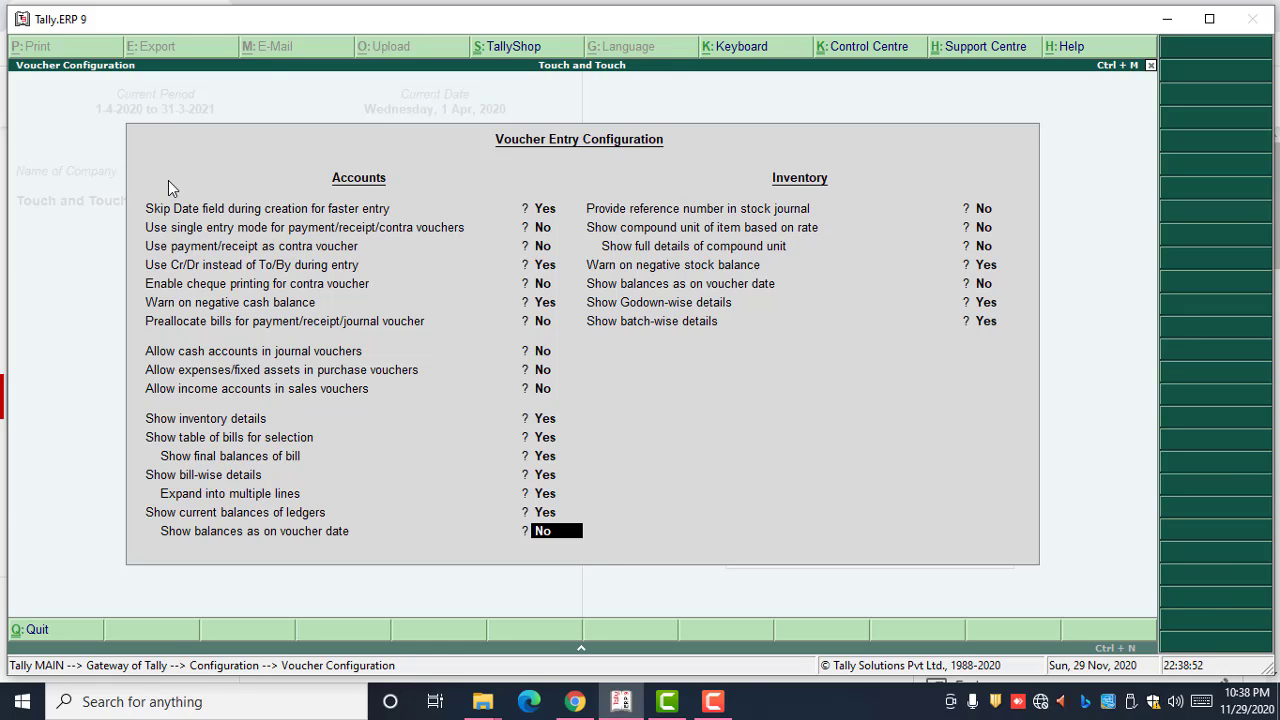
- Look over the Inventory options for stock journal reference, compound units, negative stock warning, balances as on voucher date, godown-wise and batch-wise details
{"action": "key", "text": "Return"}
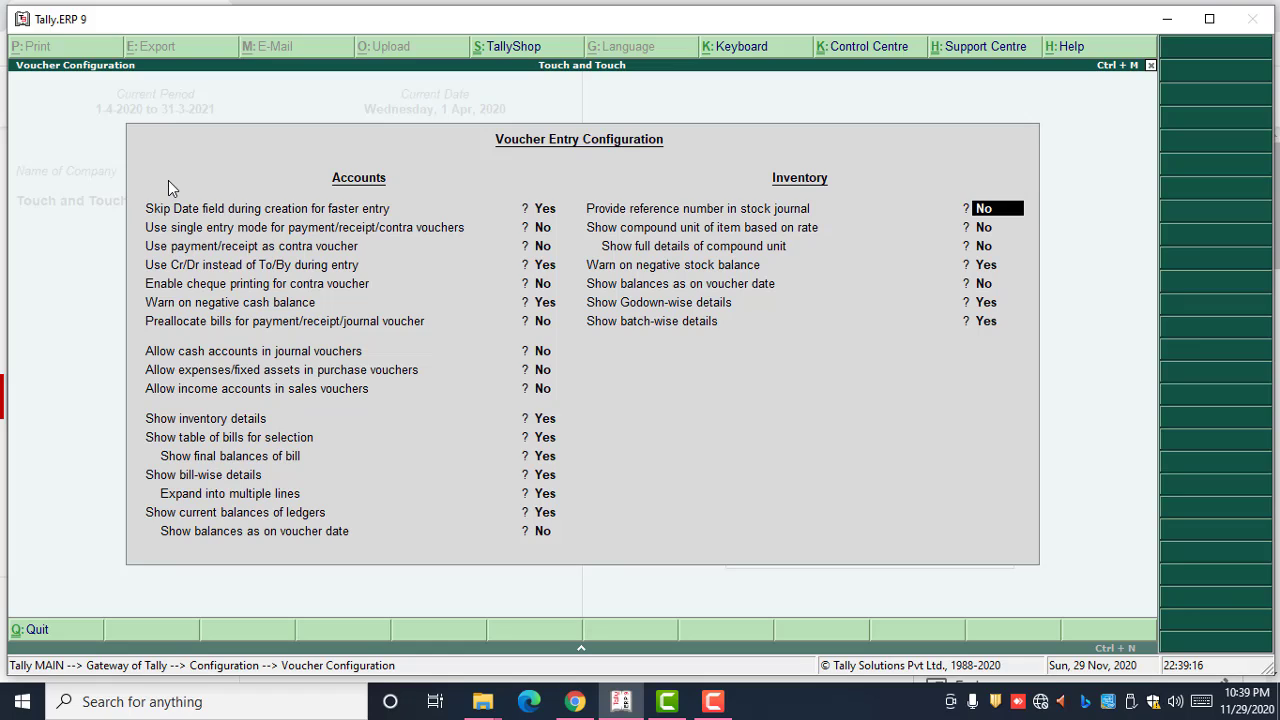
{"action": "key", "text": "Return"}
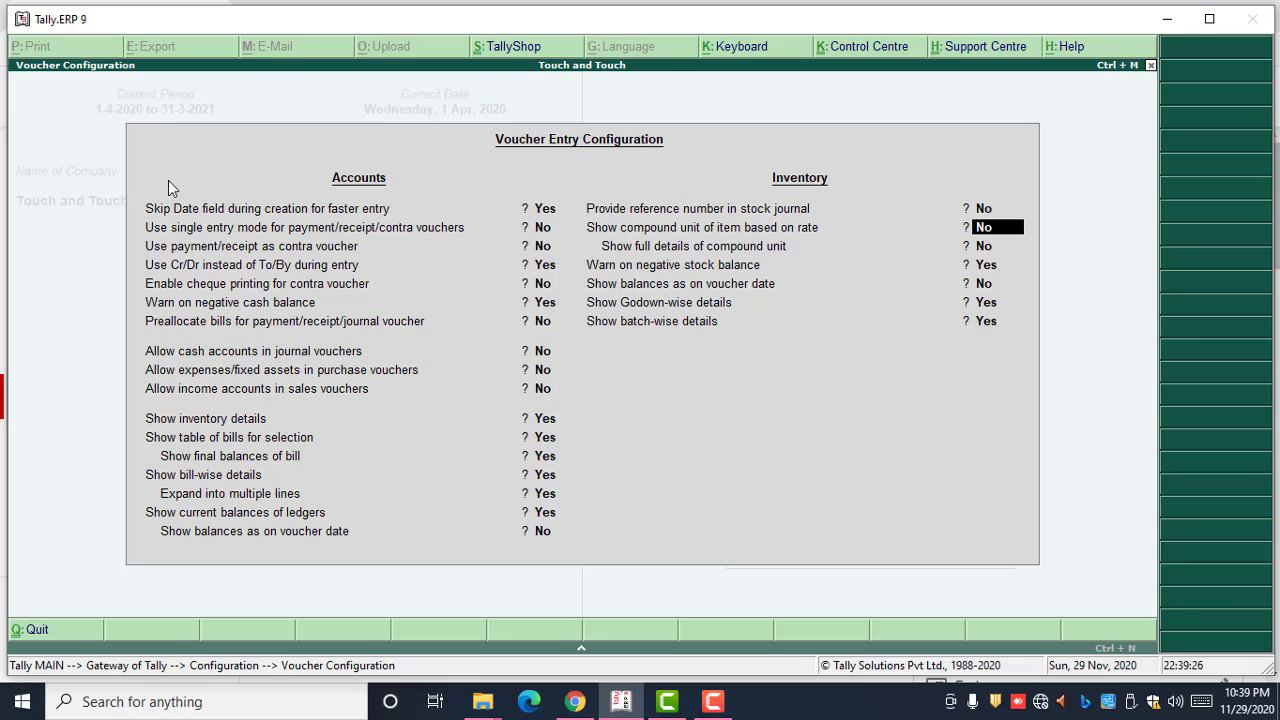
{"action": "key", "text": "Return"}
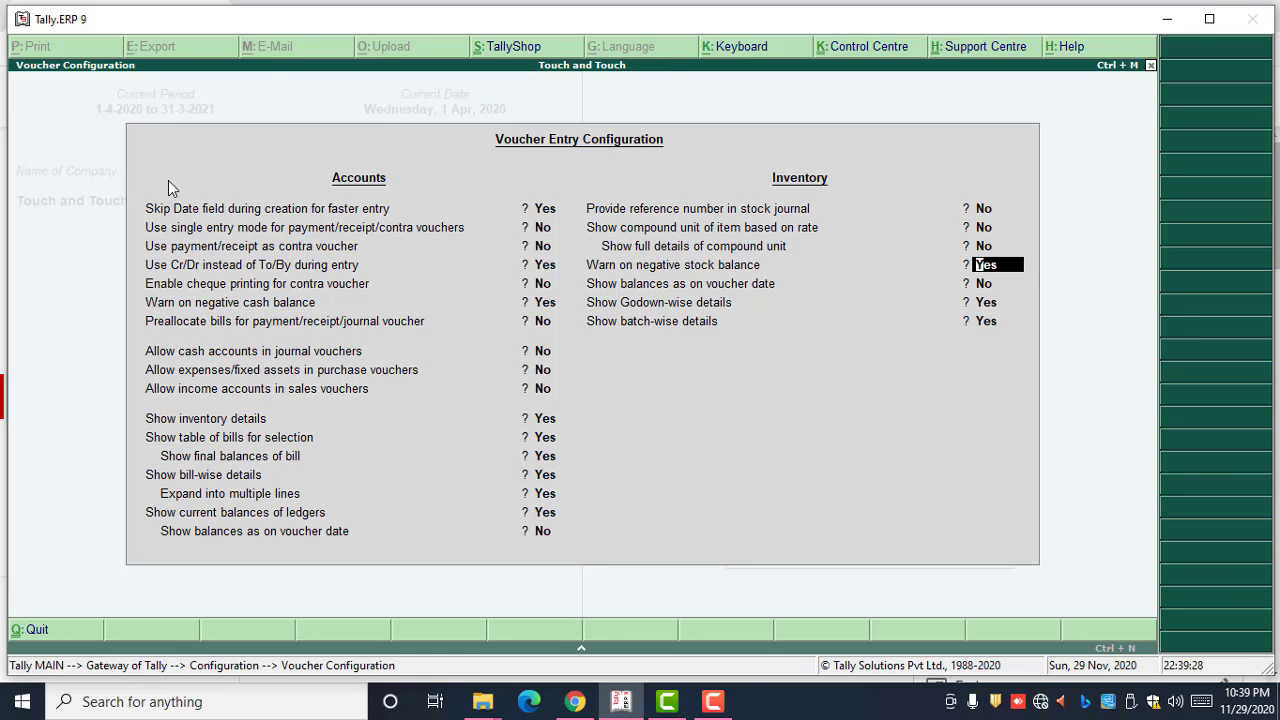
{"action": "key", "text": "Up"}
{"action": "key", "text": "Return"}
{"action": "key", "text": "Up"}
{"action": "key", "text": "Return"}
{"action": "key", "text": "Return"}
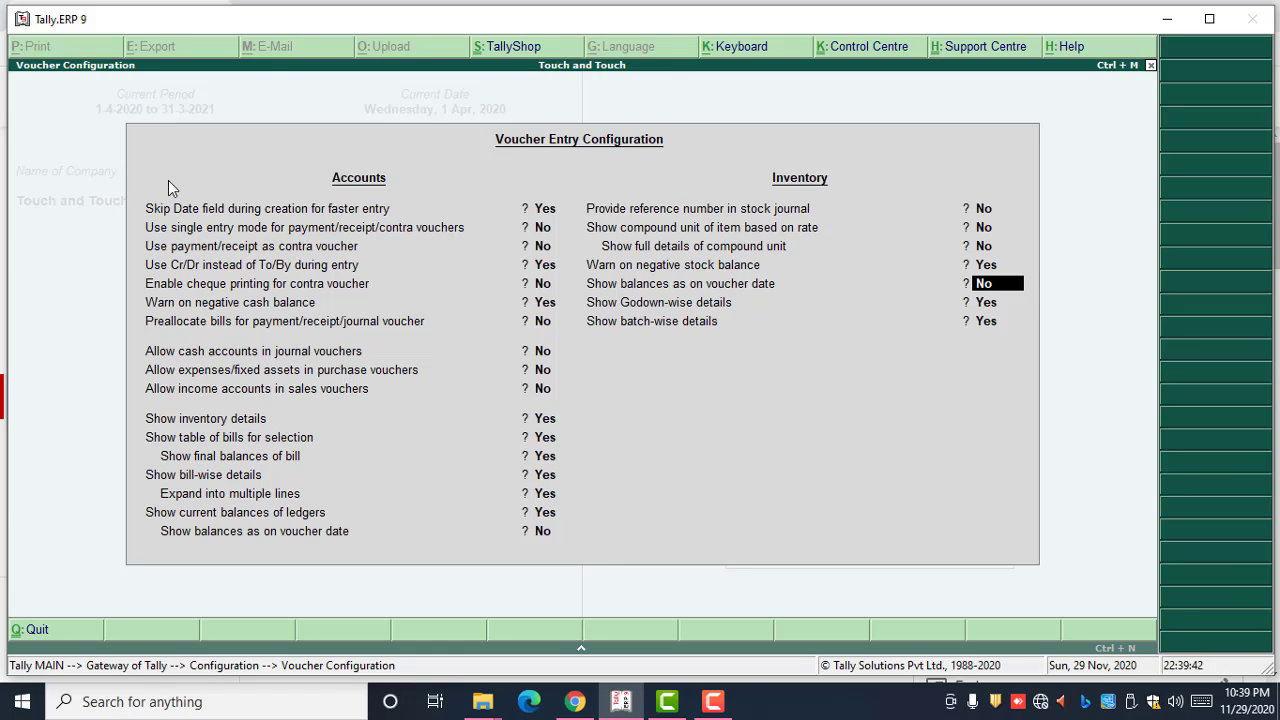
{"action": "key", "text": "Return"}
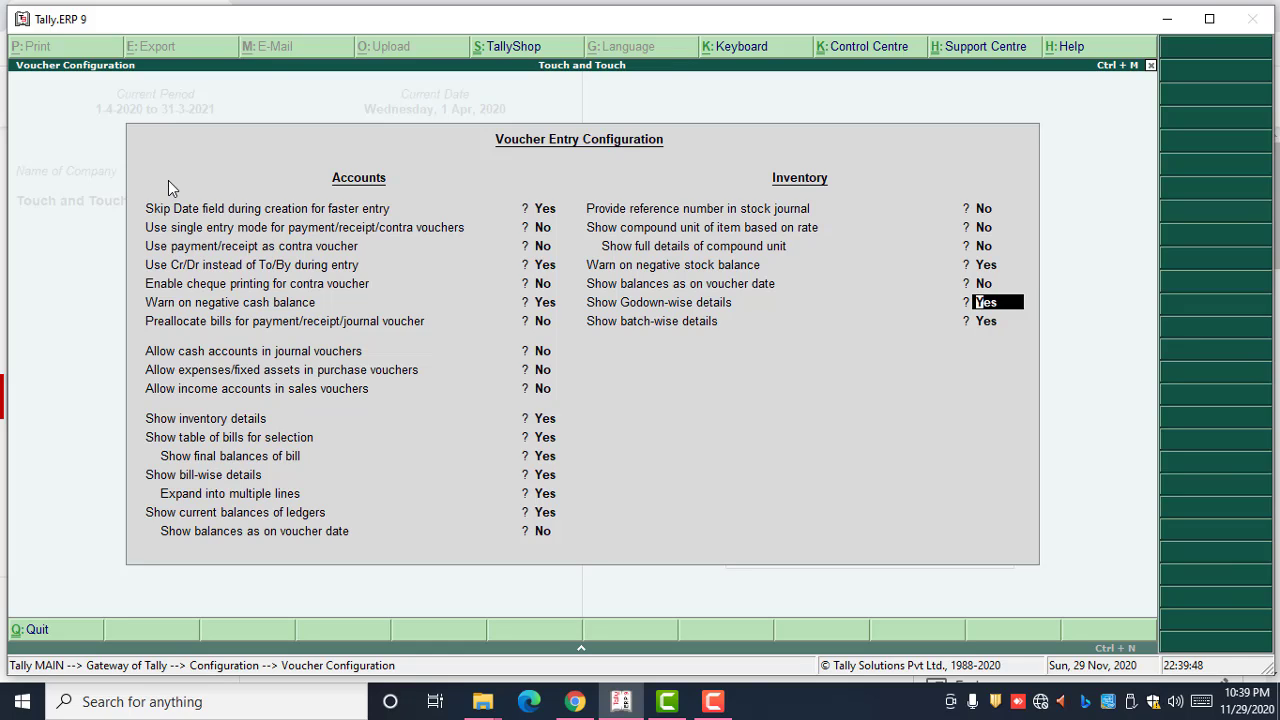
{"action": "key", "text": "Return"}
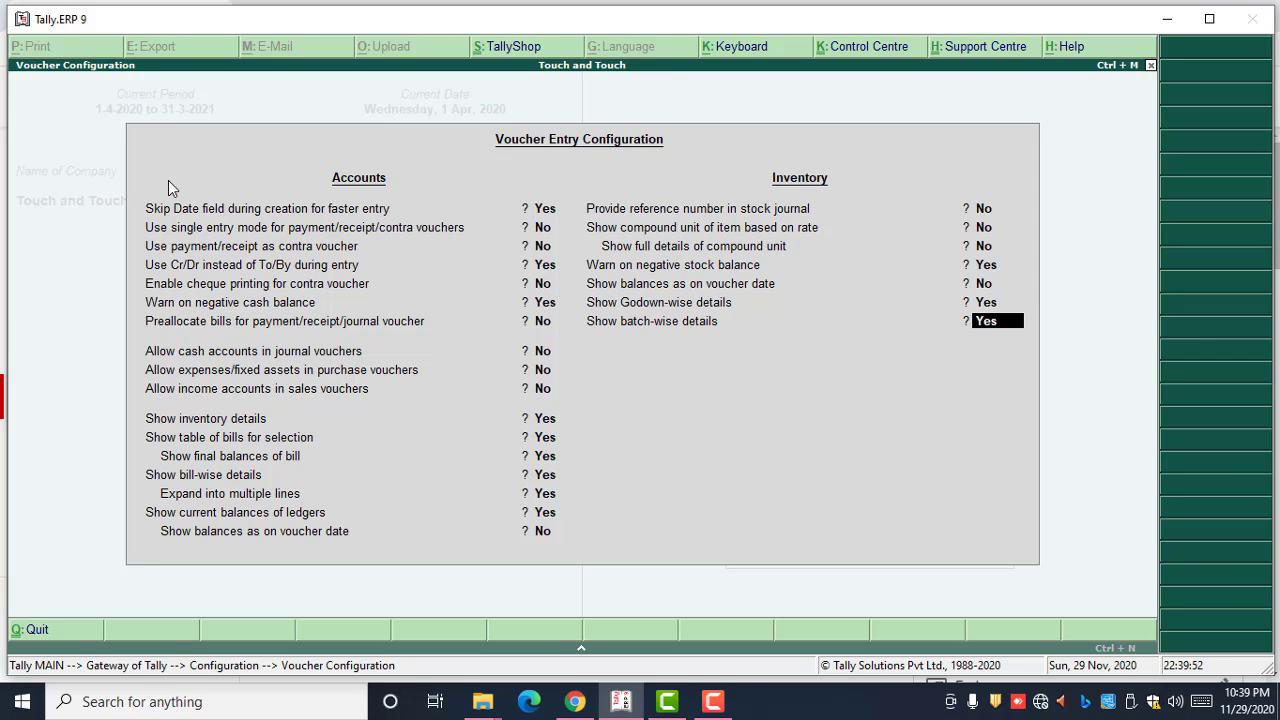
- Set Show batch-wise details to No and proceed to the Invoice / Orders Entry configuration
{"action": "key", "text": "BackSpace"}
{"action": "type", "text": "n"}
{"action": "key", "text": "Return"}
{"action": "key", "text": "Down"}
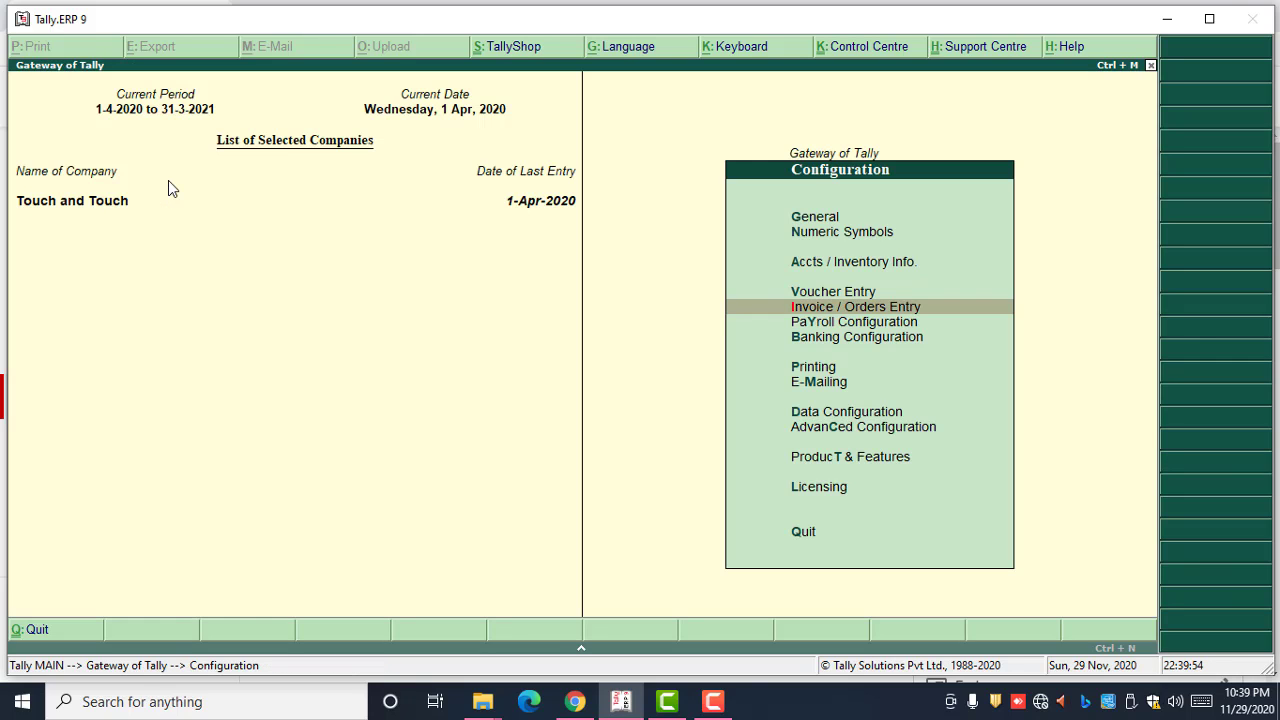
{"action": "key", "text": "Return"}
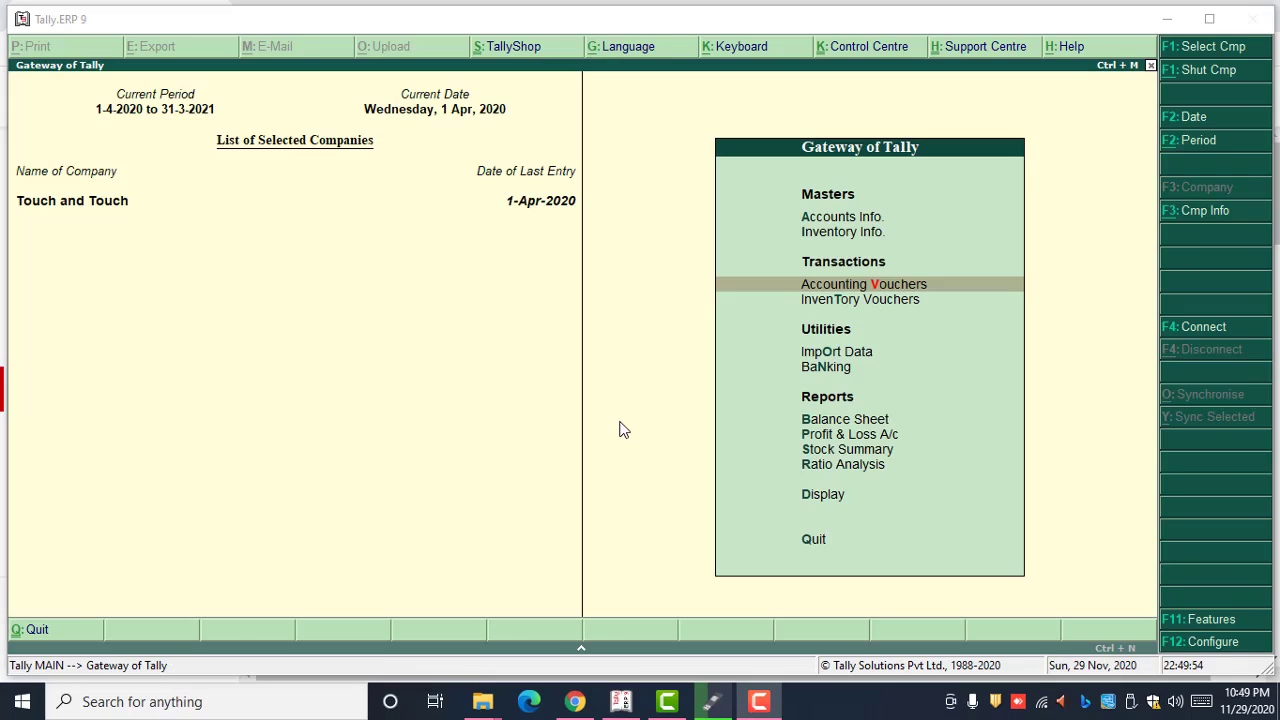